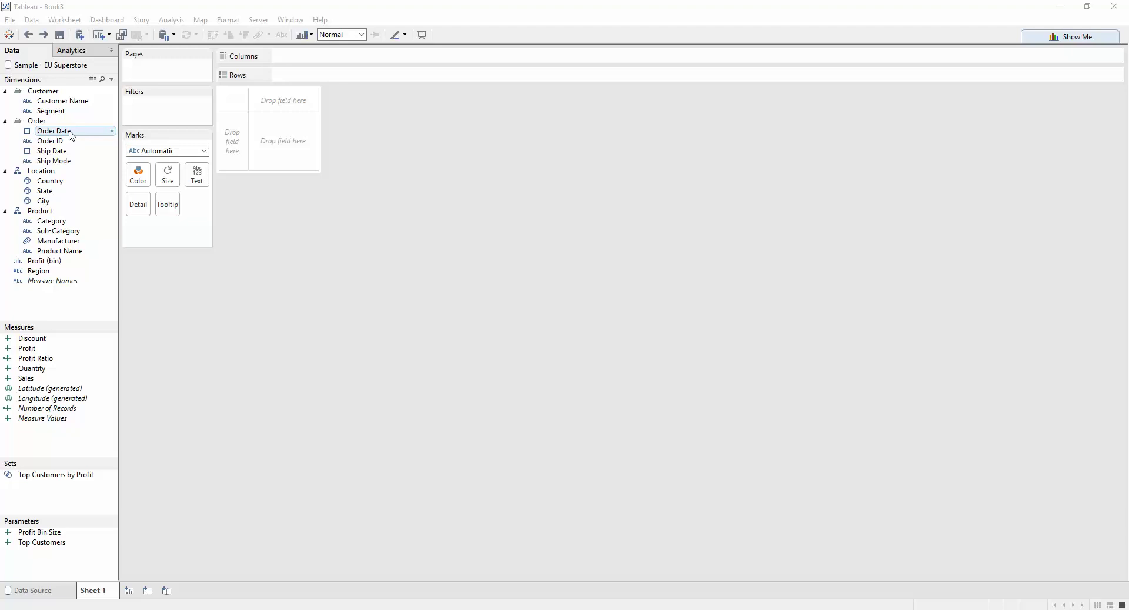
Step: Create a calculated field '2013 Profit' with formula: if year([Order Date]) = 2013 then Profit end
{"action": "right_click", "coordinate": [60, 437]}
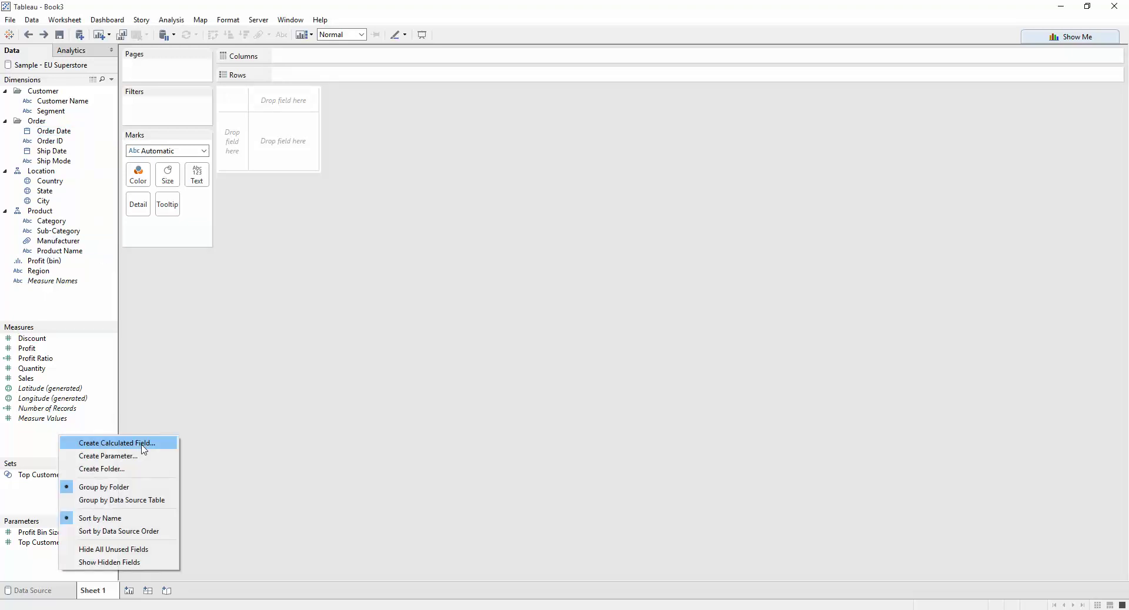
{"action": "left_click", "coordinate": [142, 450]}
{"action": "left_click", "coordinate": [424, 281]}
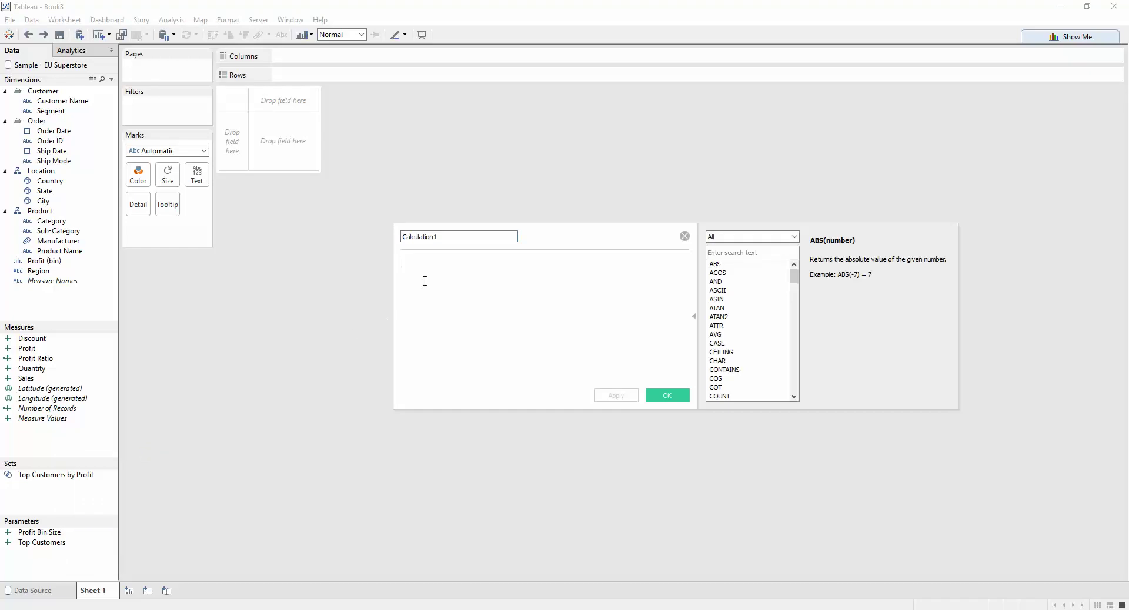
{"action": "type", "text": "if year(ord"}
{"action": "key", "text": "Return"}
{"action": "type", "text": ") = 2013 then "}
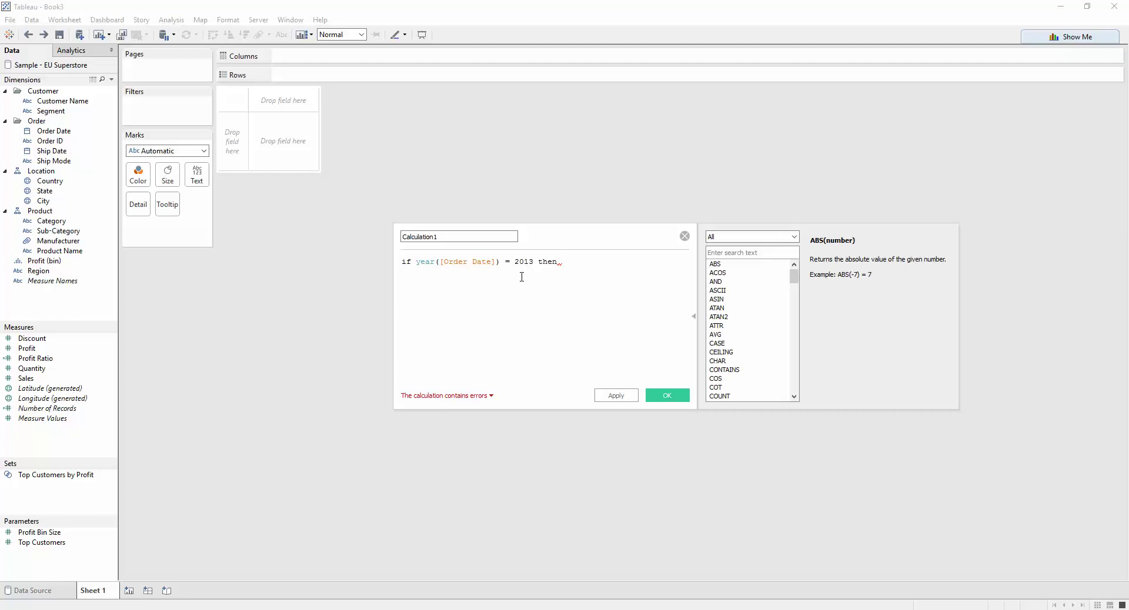
{"action": "type", "text": "Profit end"}
{"action": "left_click_drag", "start_coordinate": [516, 235], "coordinate": [404, 242]}
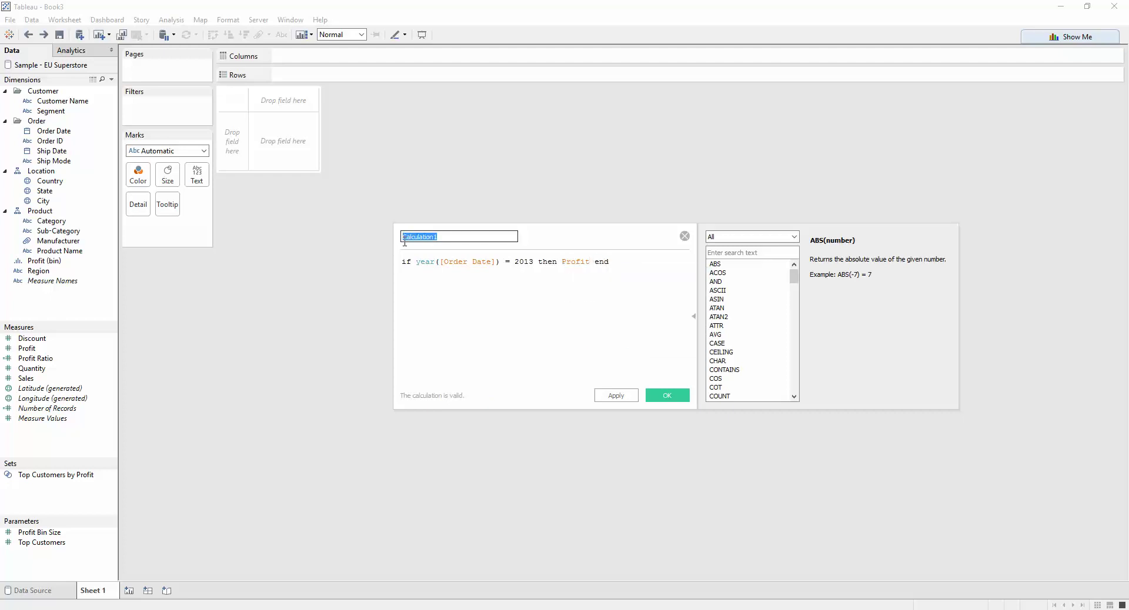
{"action": "type", "text": "2013 Profit"}
{"action": "left_click_drag", "start_coordinate": [611, 263], "coordinate": [365, 245]}
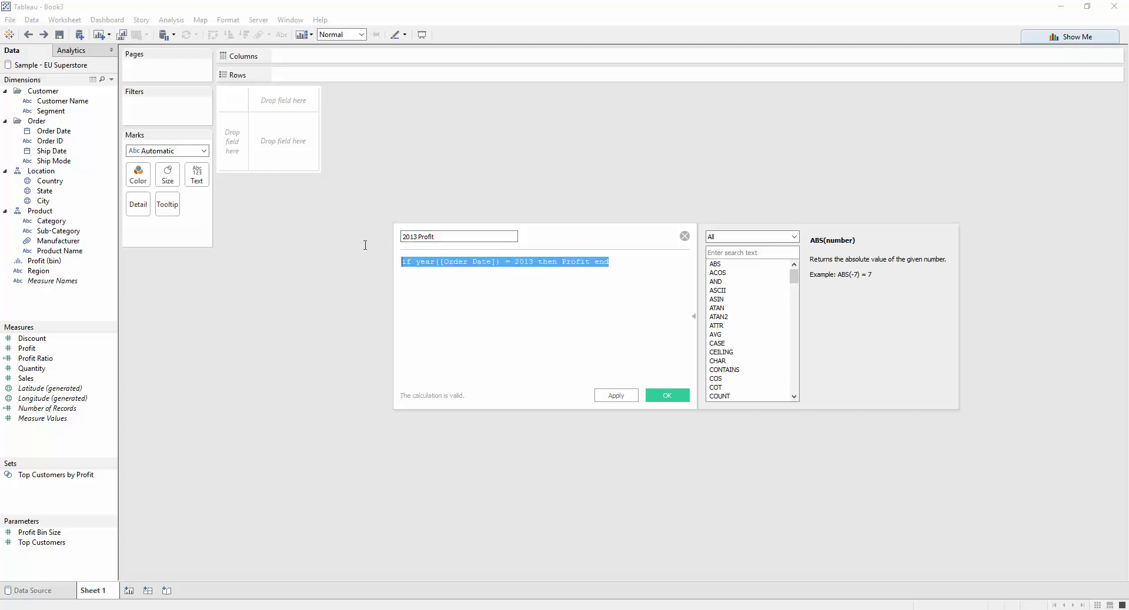
{"action": "left_click", "coordinate": [648, 290]}
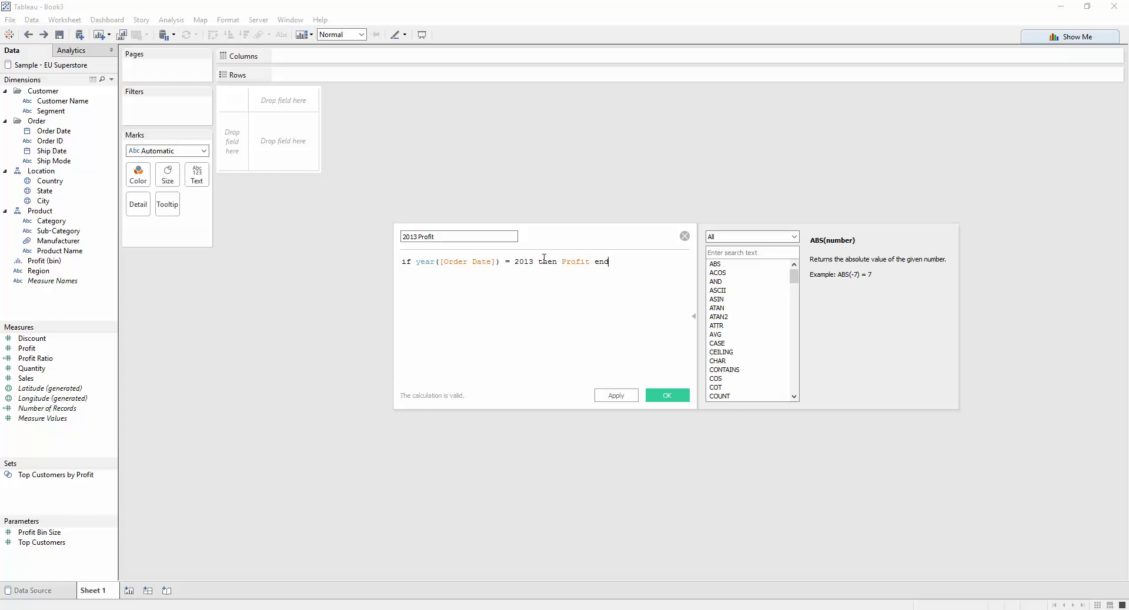
{"action": "left_click", "coordinate": [663, 394]}
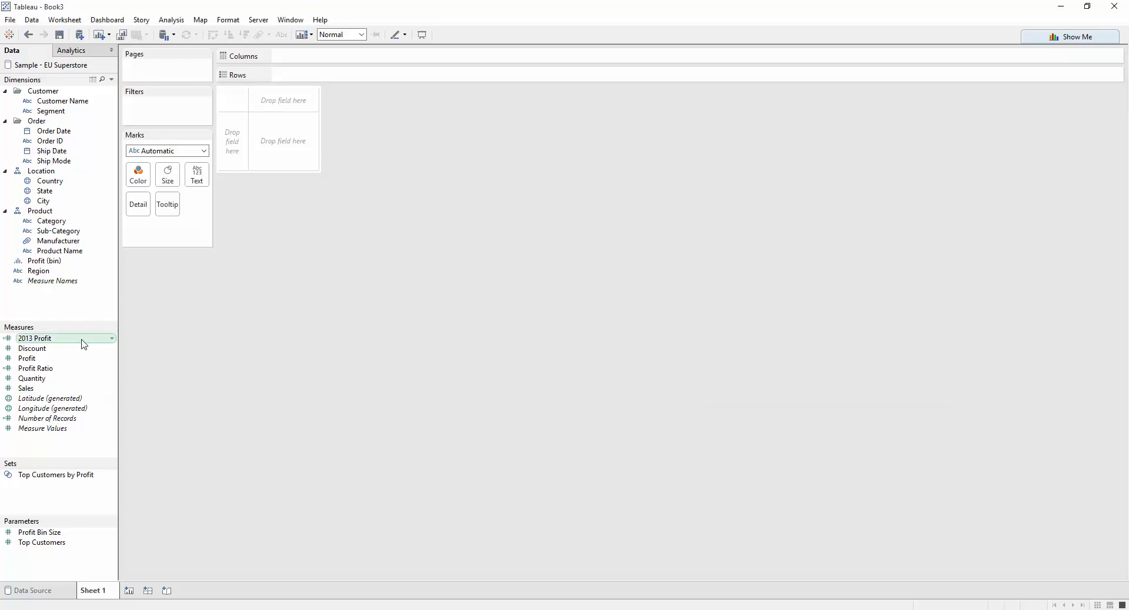
Step: Create '2014 Profit' for year 2014, then plot 2013 Profit on Columns against 2014 Profit on Rows
{"action": "right_click", "coordinate": [52, 450]}
{"action": "left_click", "coordinate": [155, 459]}
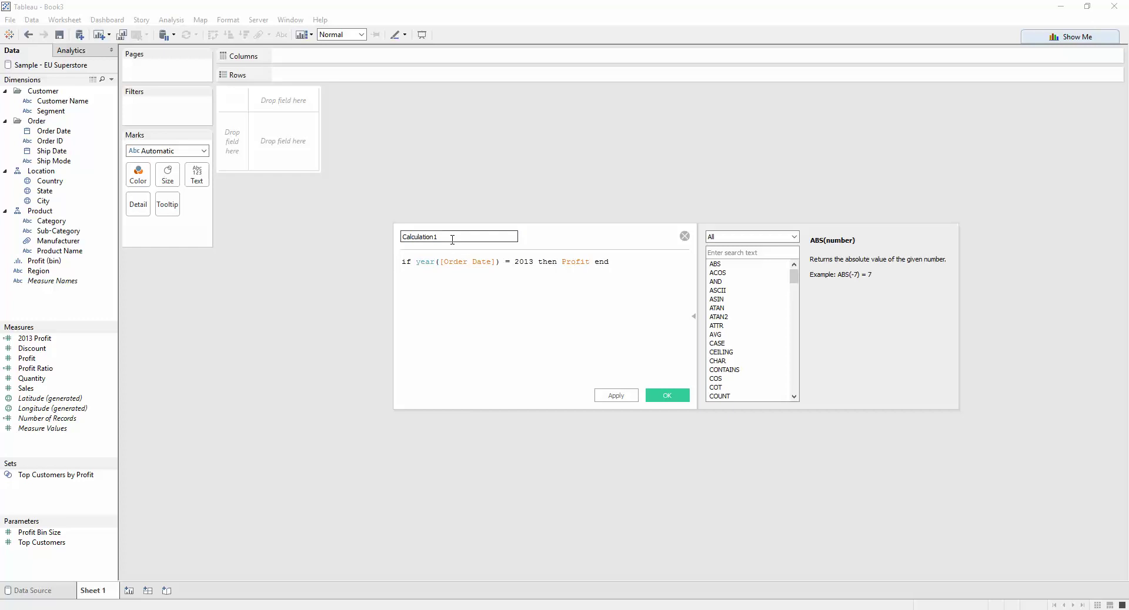
{"action": "double_click", "coordinate": [453, 237]}
{"action": "type", "text": "2014"}
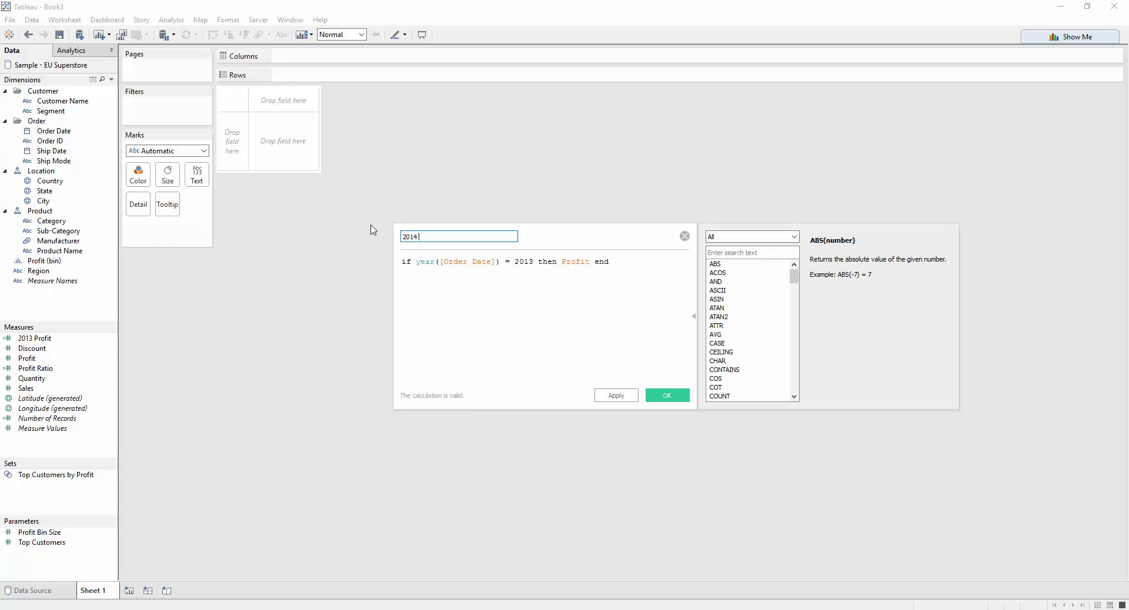
{"action": "type", "text": " Profit"}
{"action": "left_click", "coordinate": [531, 261]}
{"action": "key", "text": "BackSpace"}
{"action": "type", "text": "4"}
{"action": "left_click", "coordinate": [669, 396]}
{"action": "left_click_drag", "start_coordinate": [59, 340], "coordinate": [266, 106]}
{"action": "mouse_move", "coordinate": [51, 349]}
{"action": "left_mouse_down"}
{"action": "mouse_move", "coordinate": [225, 188]}
{"action": "mouse_move", "coordinate": [305, 79]}
{"action": "left_mouse_up"}
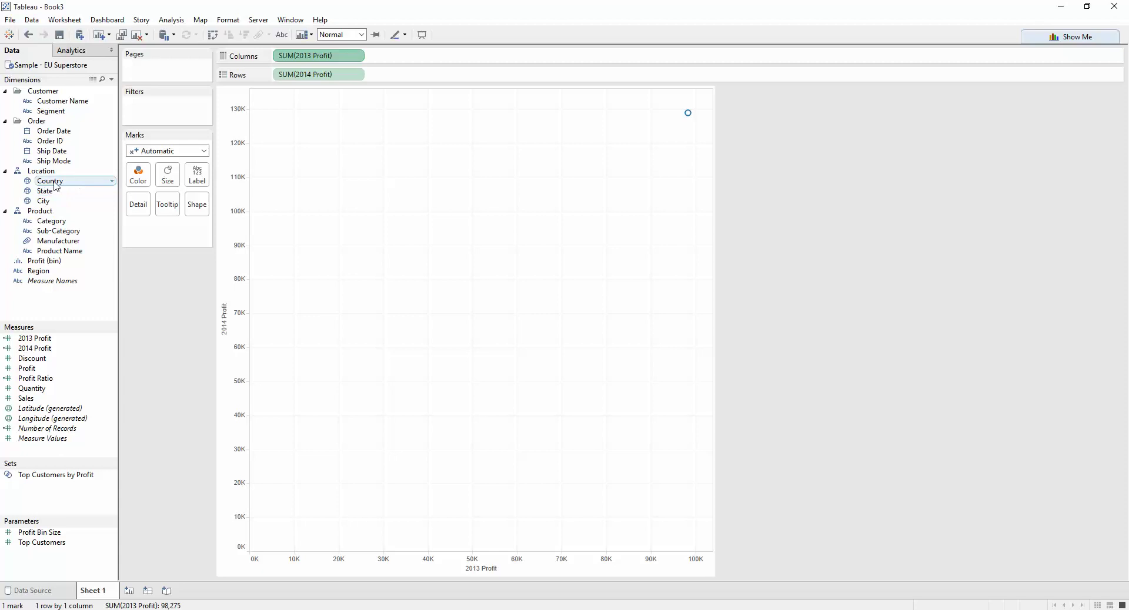
Step: Put Country and Sub-Category on Detail, giving 194 circles with 32 nulls
{"action": "left_click_drag", "start_coordinate": [59, 186], "coordinate": [176, 242]}
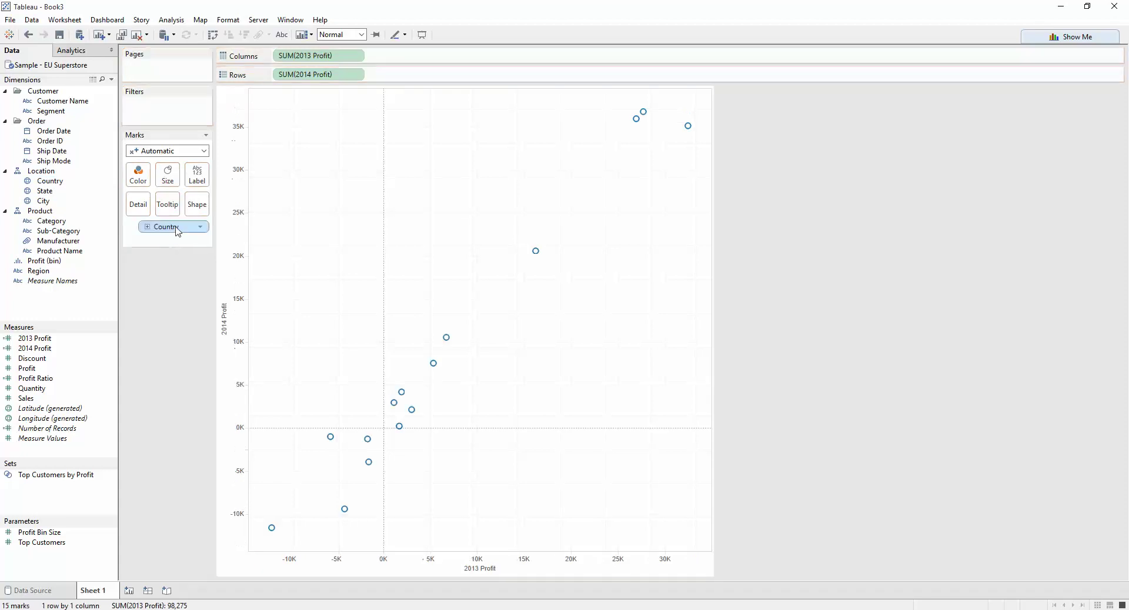
{"action": "left_click_drag", "start_coordinate": [58, 231], "coordinate": [169, 247]}
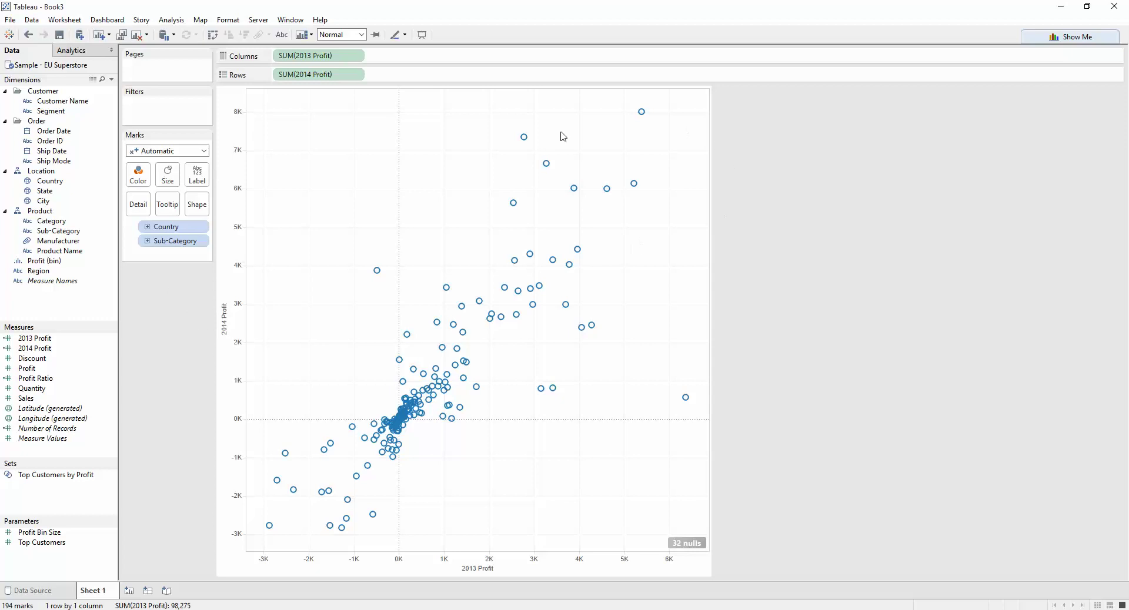
{"action": "mouse_move", "coordinate": [461, 306]}
{"action": "mouse_move", "coordinate": [358, 490]}
{"action": "mouse_move", "coordinate": [377, 273]}
{"action": "mouse_move", "coordinate": [399, 433]}
Step: Apply a Percentile quick table calculation to SUM(2014 Profit) on Rows
{"action": "left_click", "coordinate": [361, 77]}
{"action": "mouse_move", "coordinate": [358, 275]}
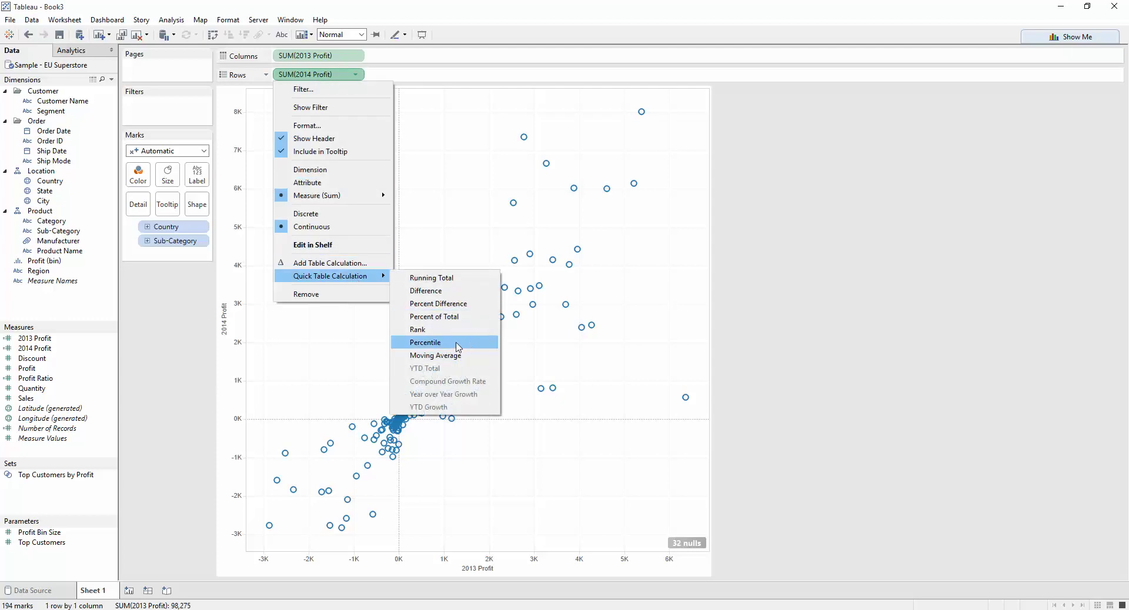
{"action": "left_click", "coordinate": [459, 347]}
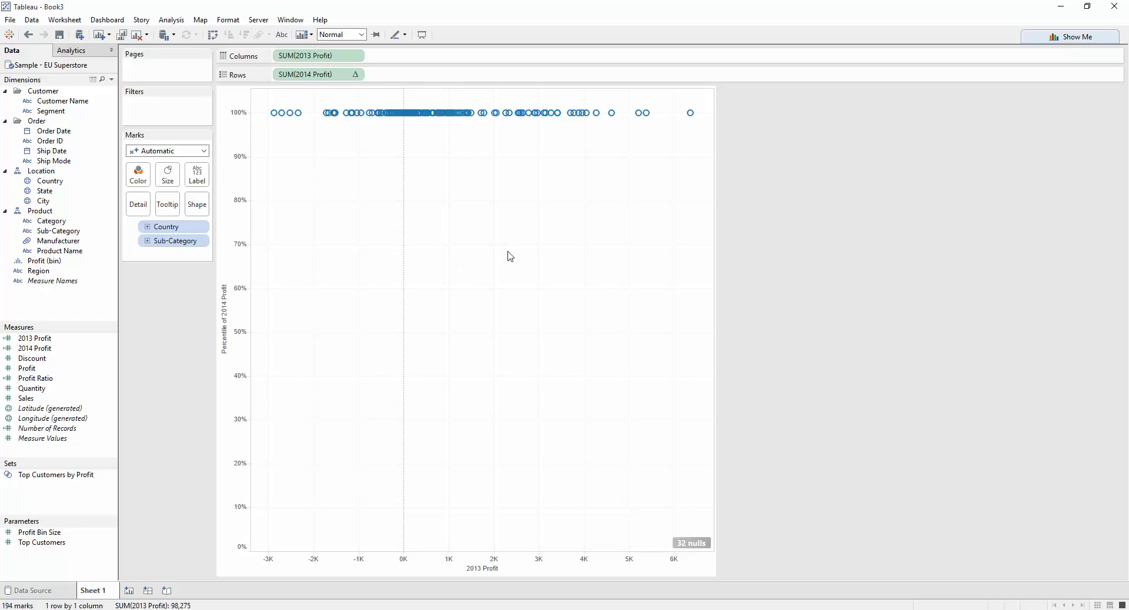
Step: Set the 2014 percentile's advanced addressing to Country and Sub-Category
{"action": "left_click", "coordinate": [356, 74]}
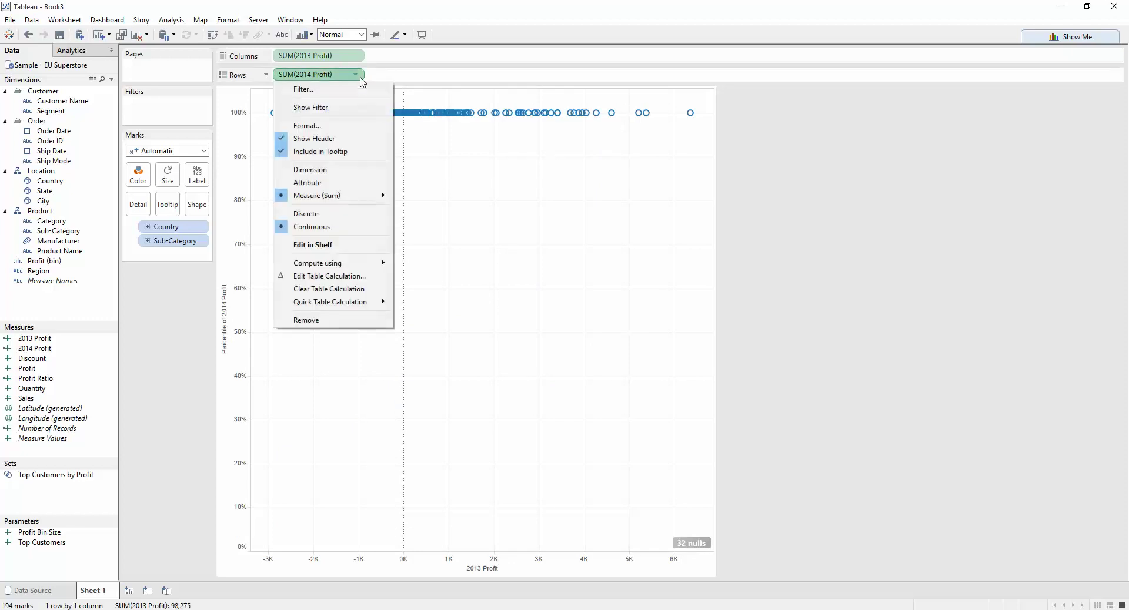
{"action": "mouse_move", "coordinate": [374, 262]}
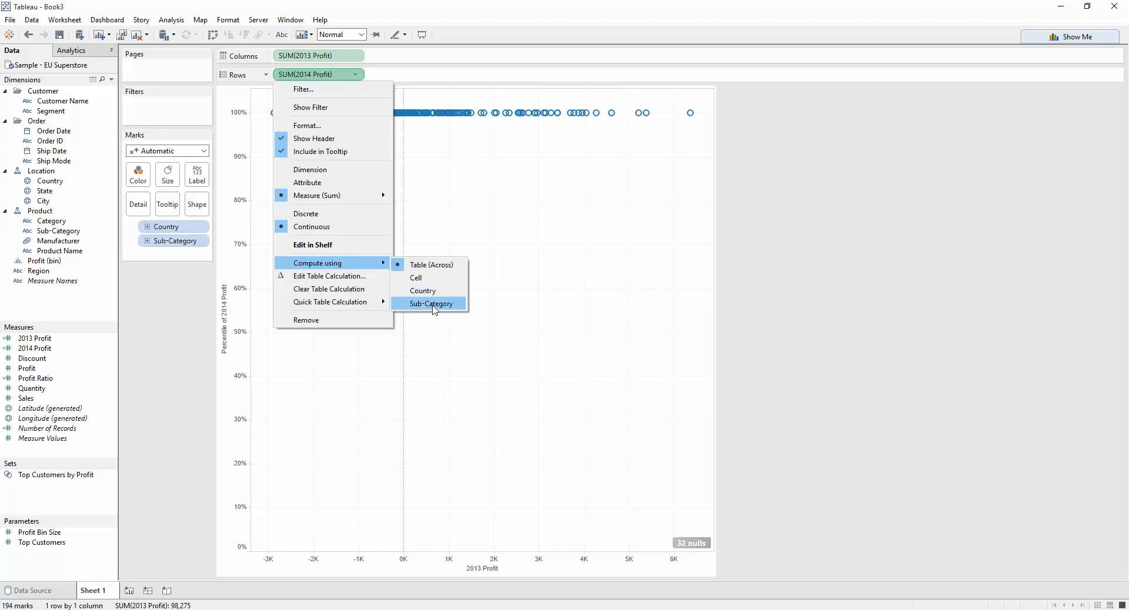
{"action": "left_click", "coordinate": [356, 276]}
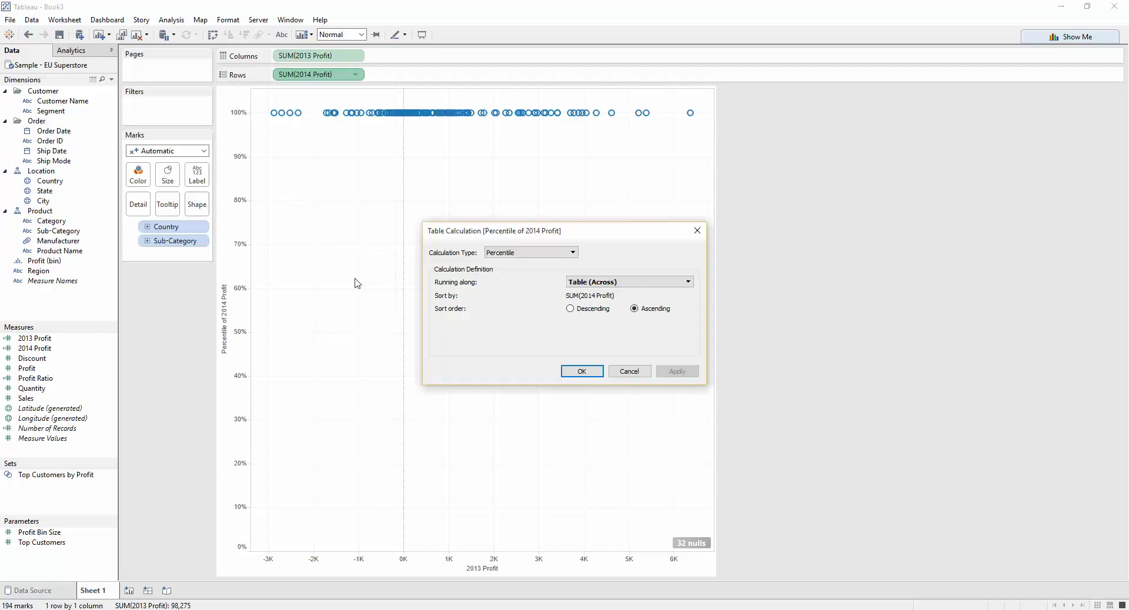
{"action": "left_click", "coordinate": [604, 286]}
{"action": "left_click", "coordinate": [588, 331]}
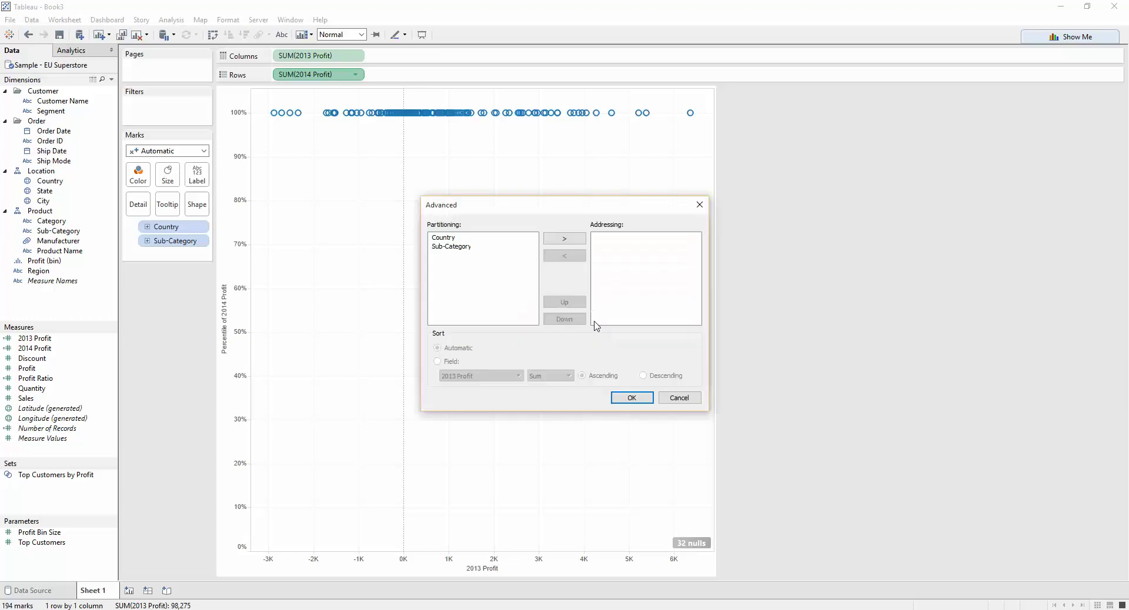
{"action": "left_click", "coordinate": [496, 238]}
{"action": "left_click", "coordinate": [564, 238]}
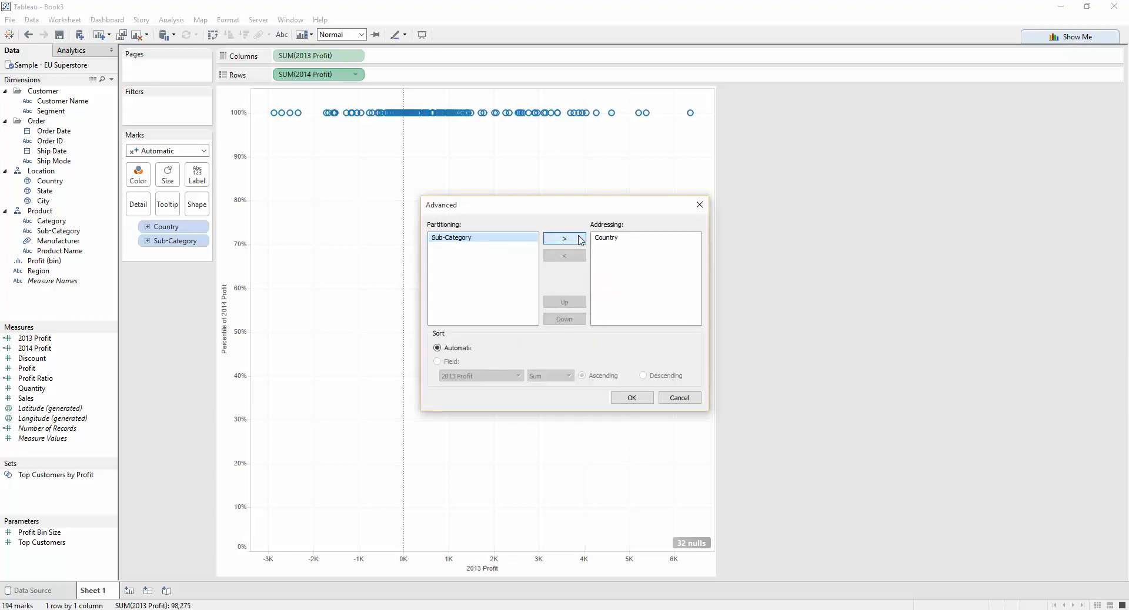
{"action": "left_click", "coordinate": [564, 238]}
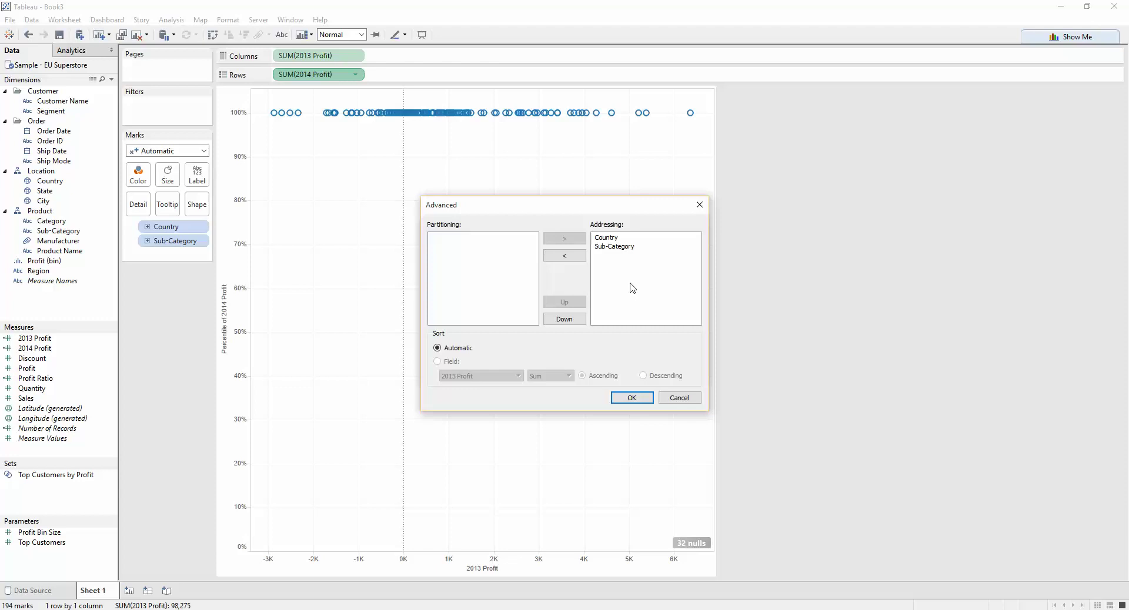
{"action": "left_click", "coordinate": [632, 398]}
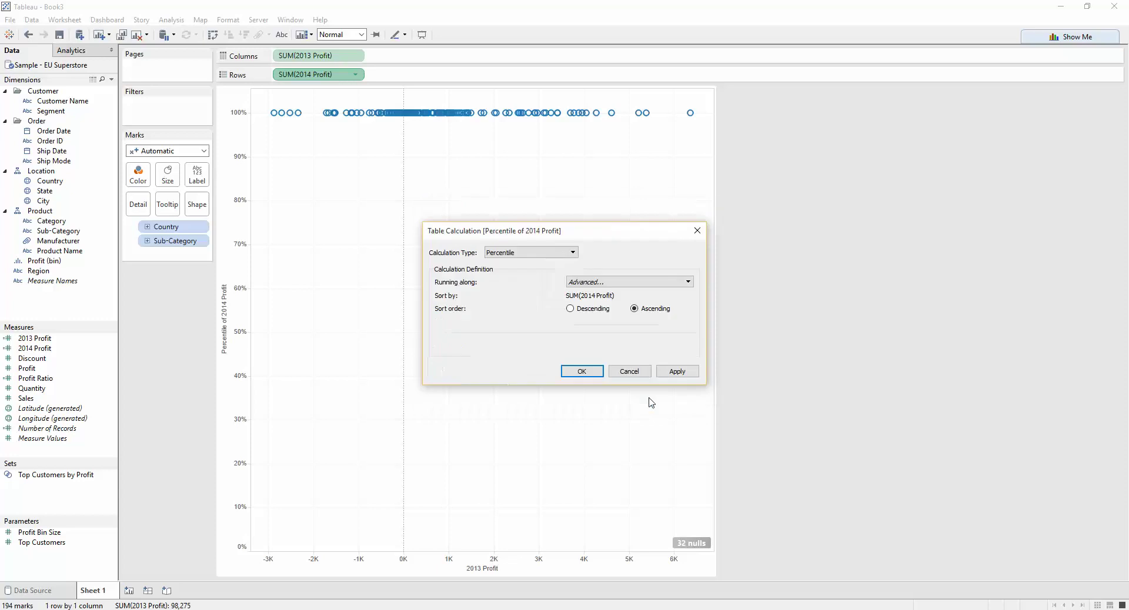
{"action": "left_click", "coordinate": [675, 376]}
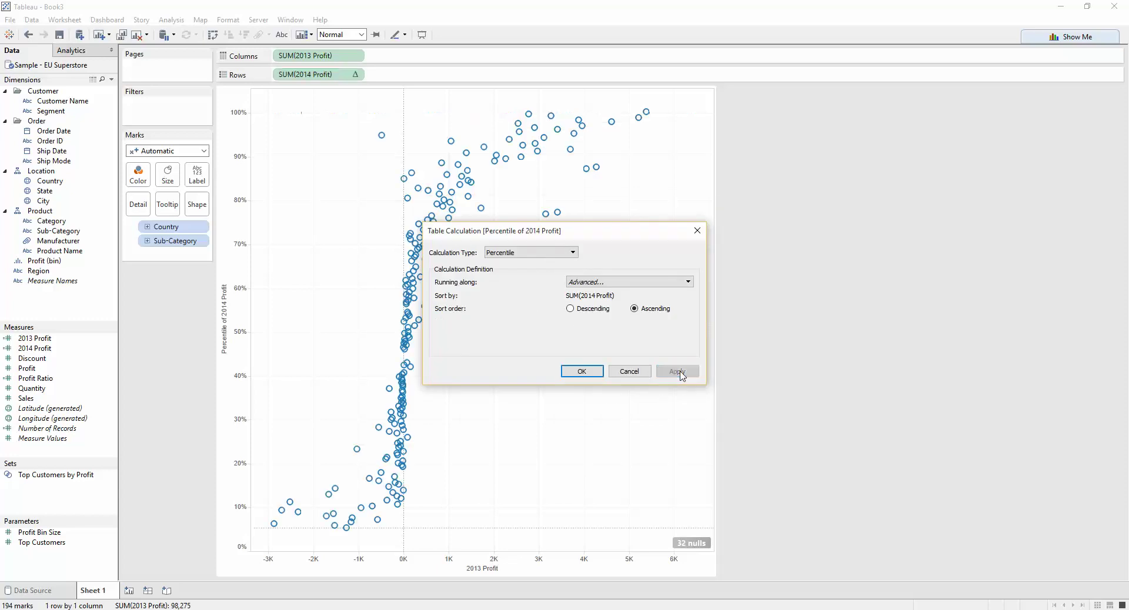
{"action": "left_click", "coordinate": [582, 371]}
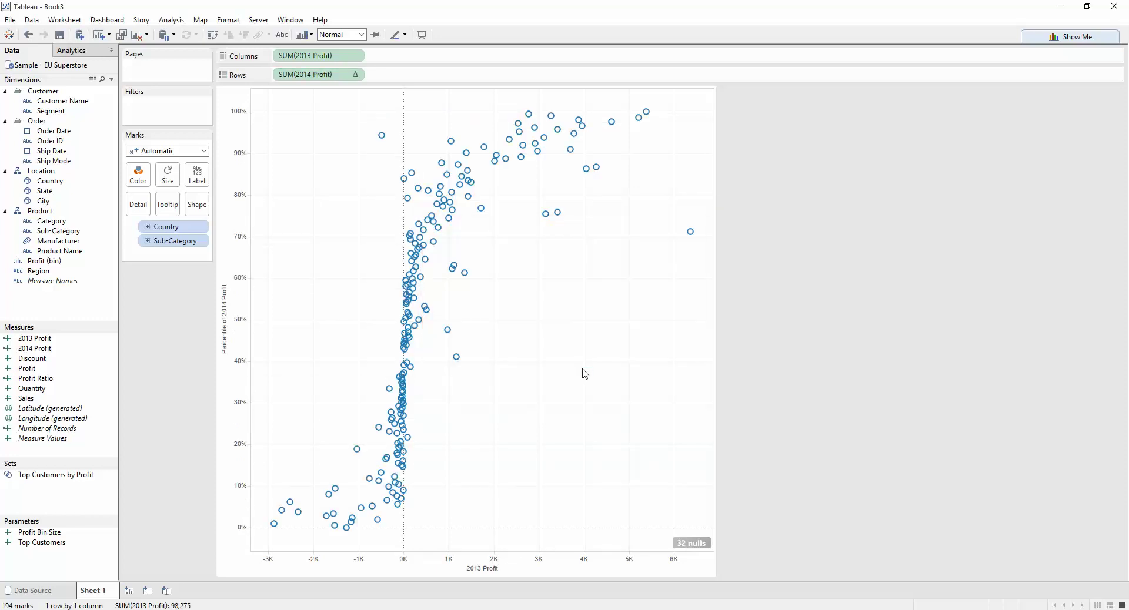
Step: Apply a Percentile quick table calculation to SUM(2013 Profit) on Columns
{"action": "left_click", "coordinate": [359, 56]}
{"action": "mouse_move", "coordinate": [374, 259]}
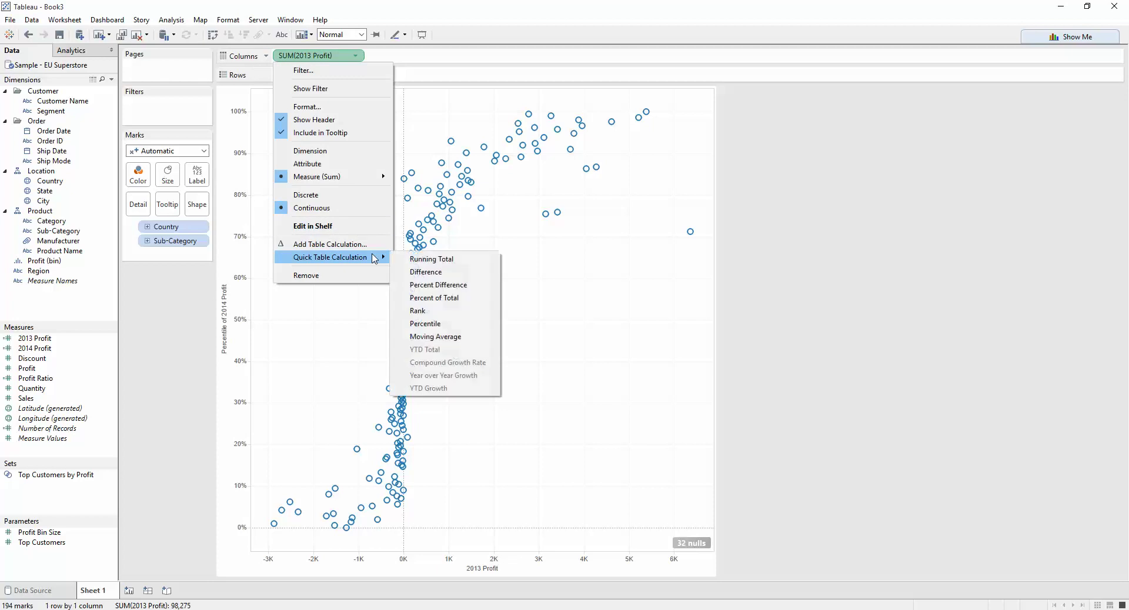
{"action": "left_click", "coordinate": [432, 323]}
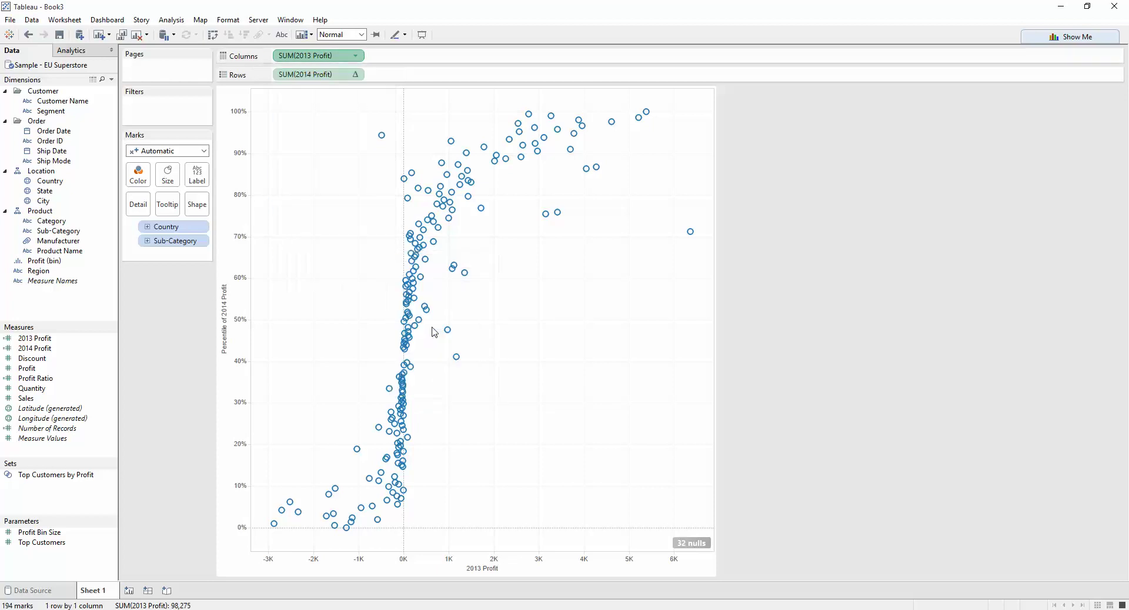
Step: Address the 2013 percentile along both Country and Sub-Category
{"action": "left_click", "coordinate": [356, 56]}
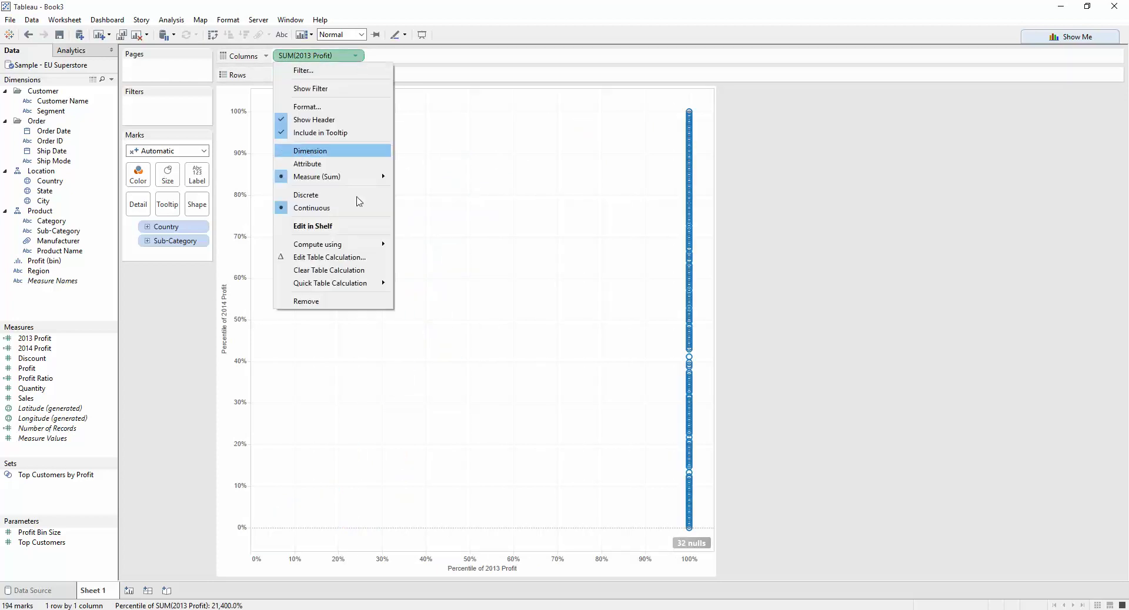
{"action": "left_click", "coordinate": [347, 257]}
{"action": "left_click", "coordinate": [628, 283]}
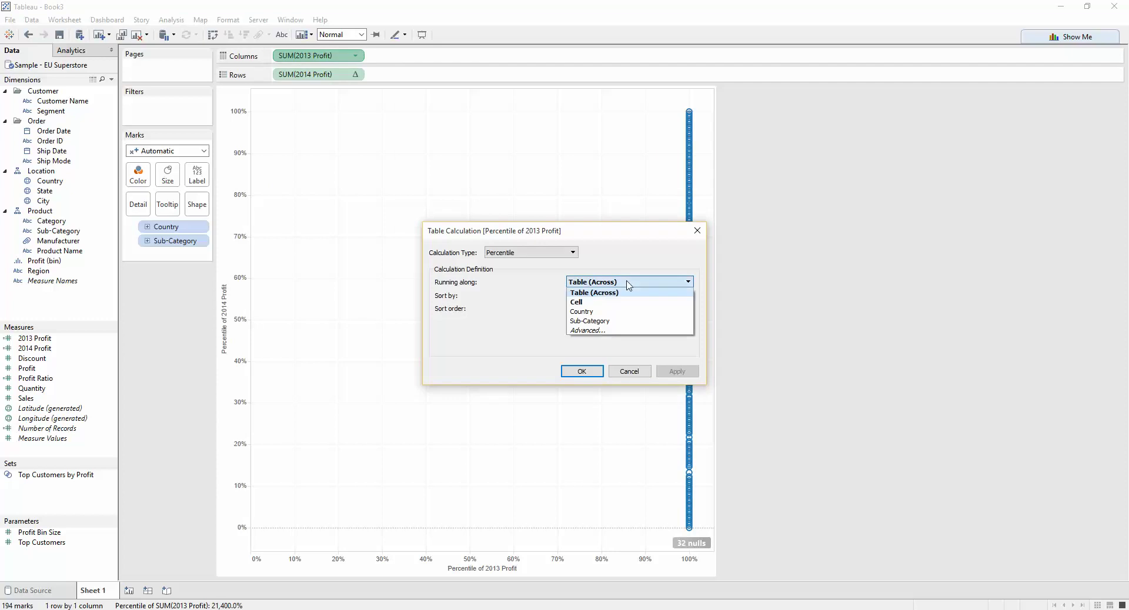
{"action": "left_click", "coordinate": [621, 330]}
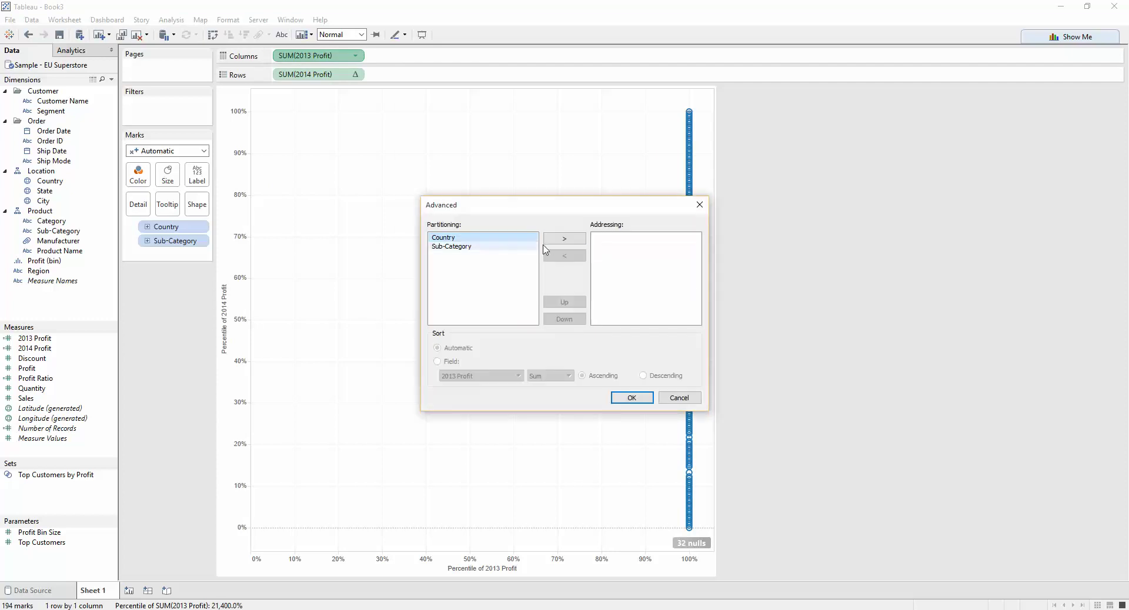
{"action": "left_click", "coordinate": [567, 240]}
{"action": "left_click", "coordinate": [566, 239]}
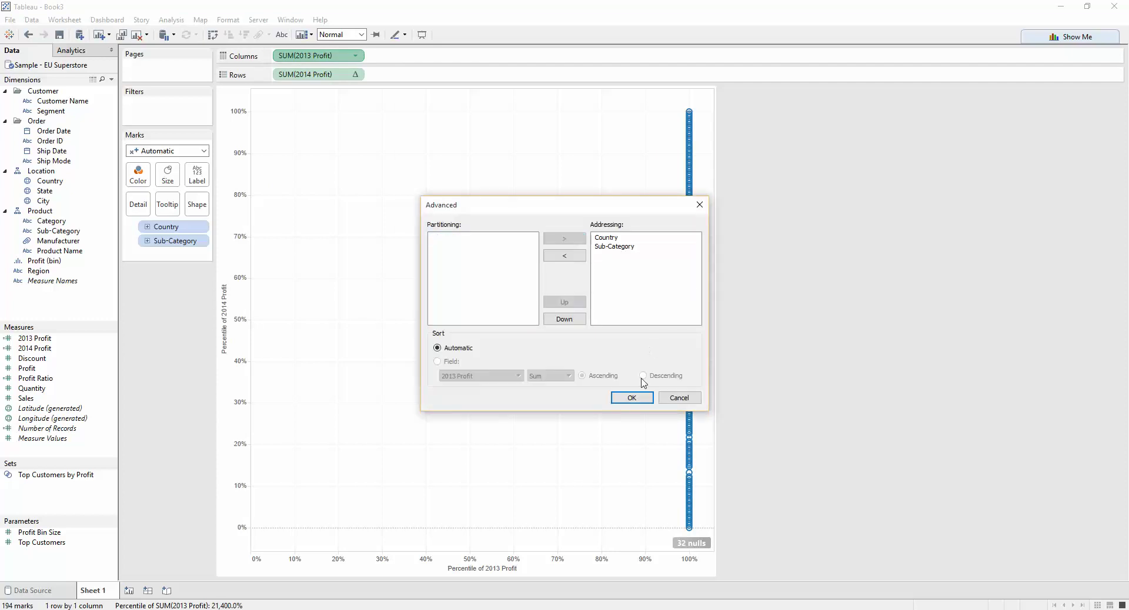
{"action": "left_click", "coordinate": [632, 398]}
{"action": "left_click", "coordinate": [581, 372]}
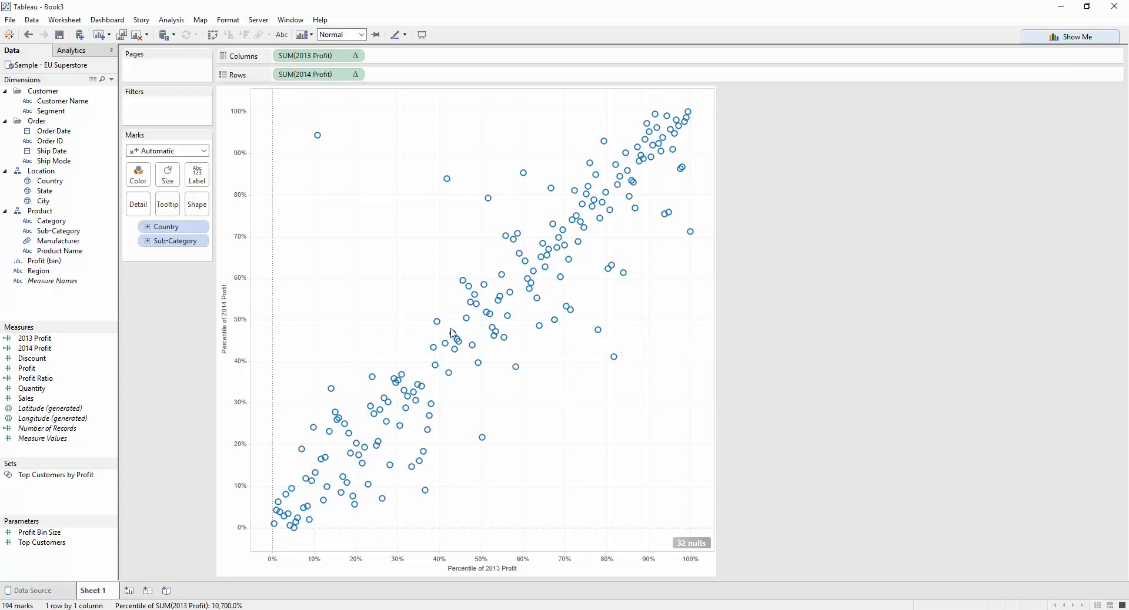
{"action": "mouse_move", "coordinate": [495, 311]}
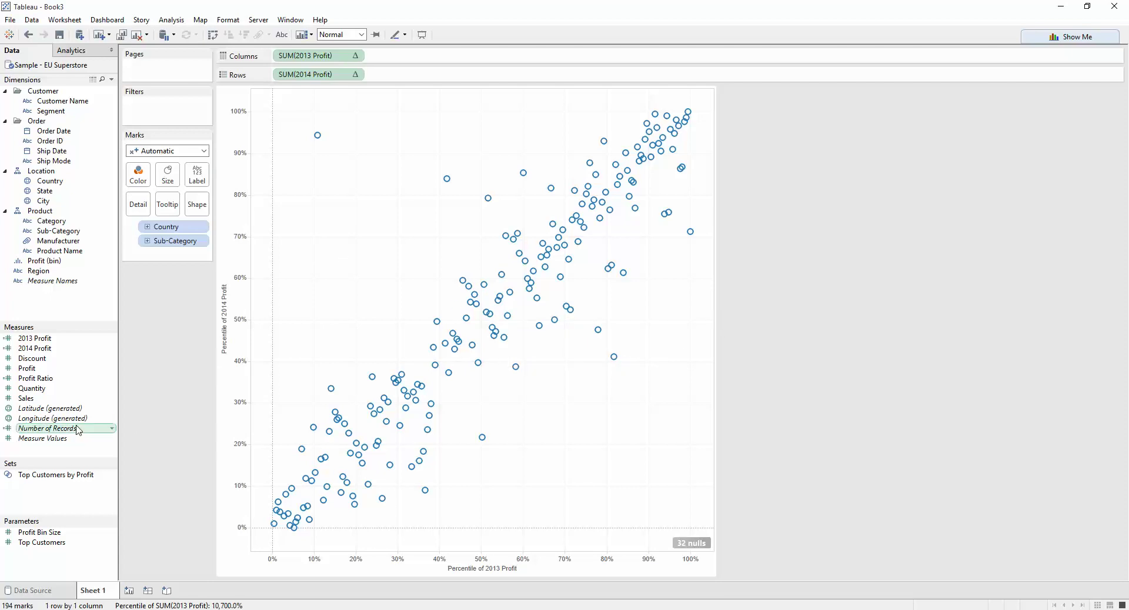
Step: Size the marks by Number of Records and draw them as filled circles
{"action": "left_click_drag", "start_coordinate": [75, 431], "coordinate": [172, 187]}
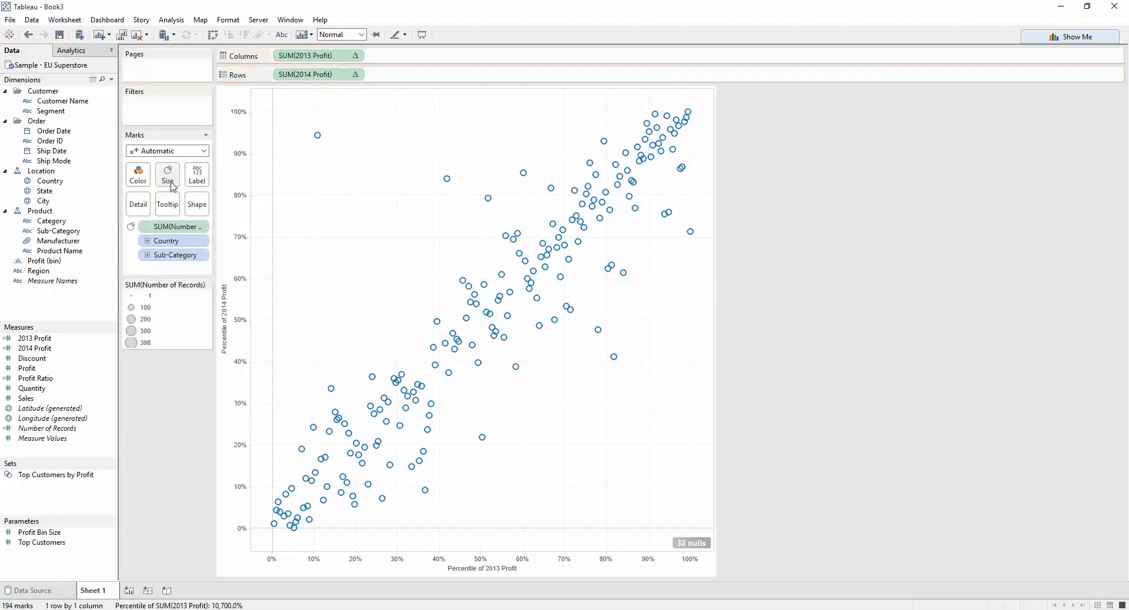
{"action": "left_click", "coordinate": [187, 151]}
{"action": "left_click", "coordinate": [152, 228]}
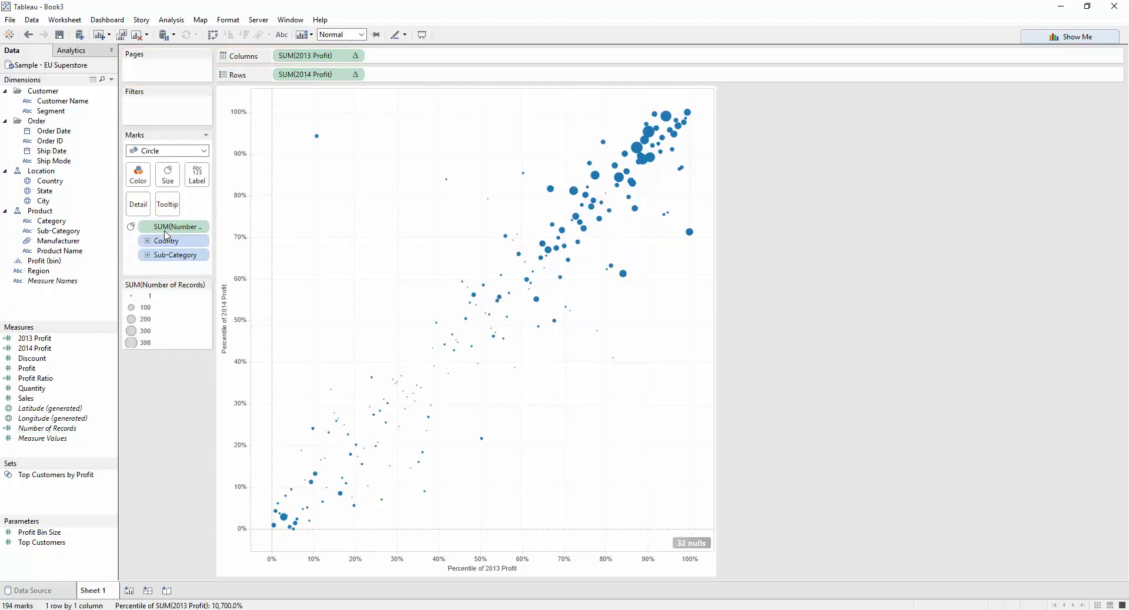
Step: Make the circles semi-transparent and larger, then save the 2013 percentile as measure Calculation1
{"action": "left_click", "coordinate": [167, 175]}
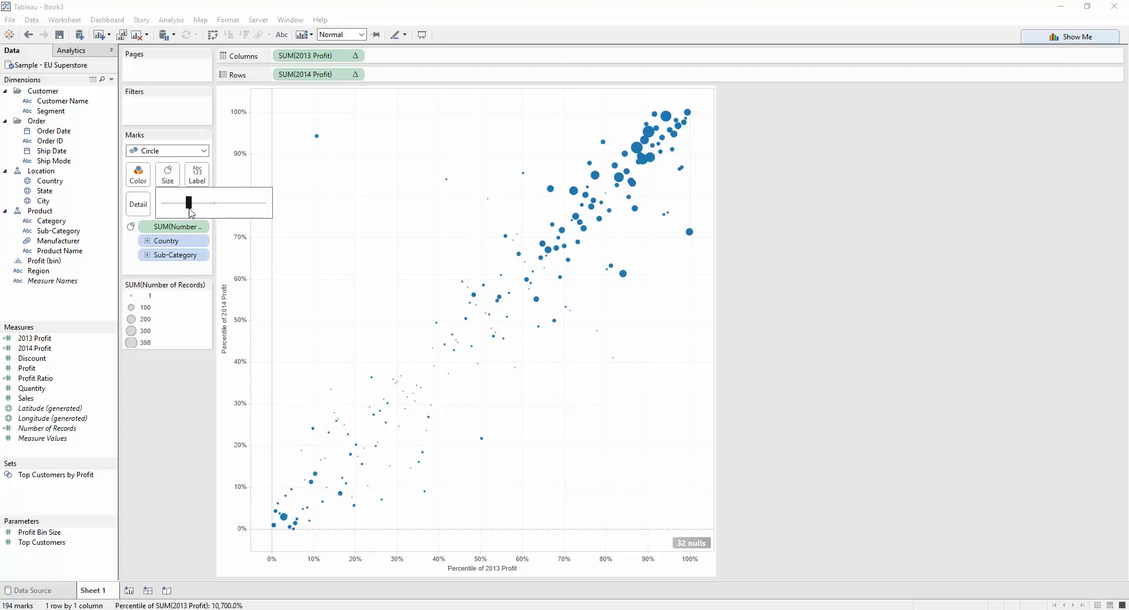
{"action": "left_click", "coordinate": [138, 174]}
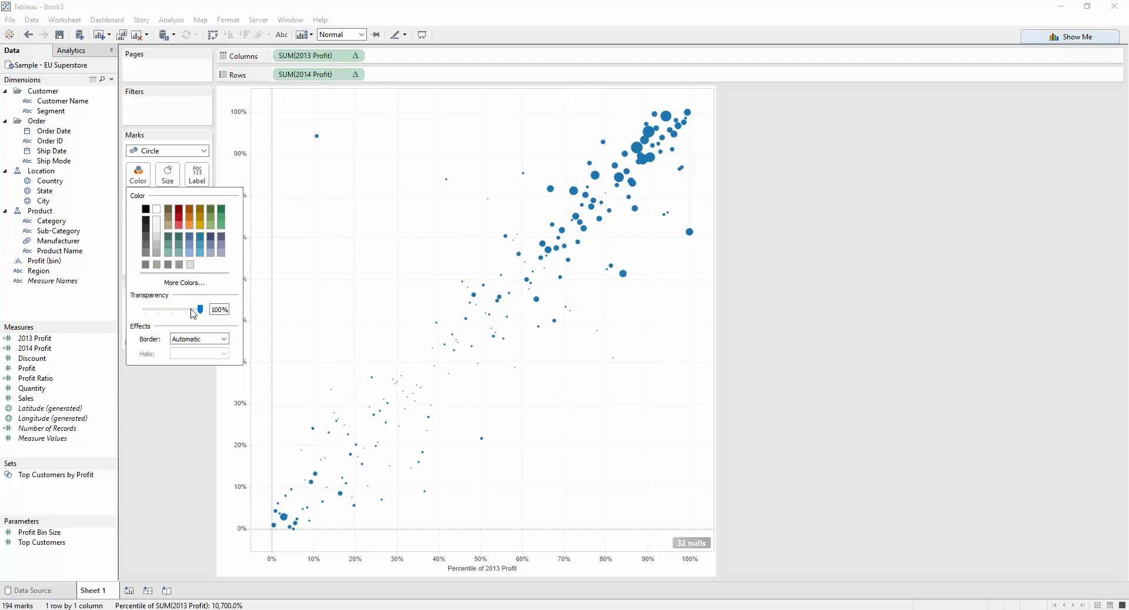
{"action": "left_click_drag", "start_coordinate": [179, 313], "coordinate": [172, 310]}
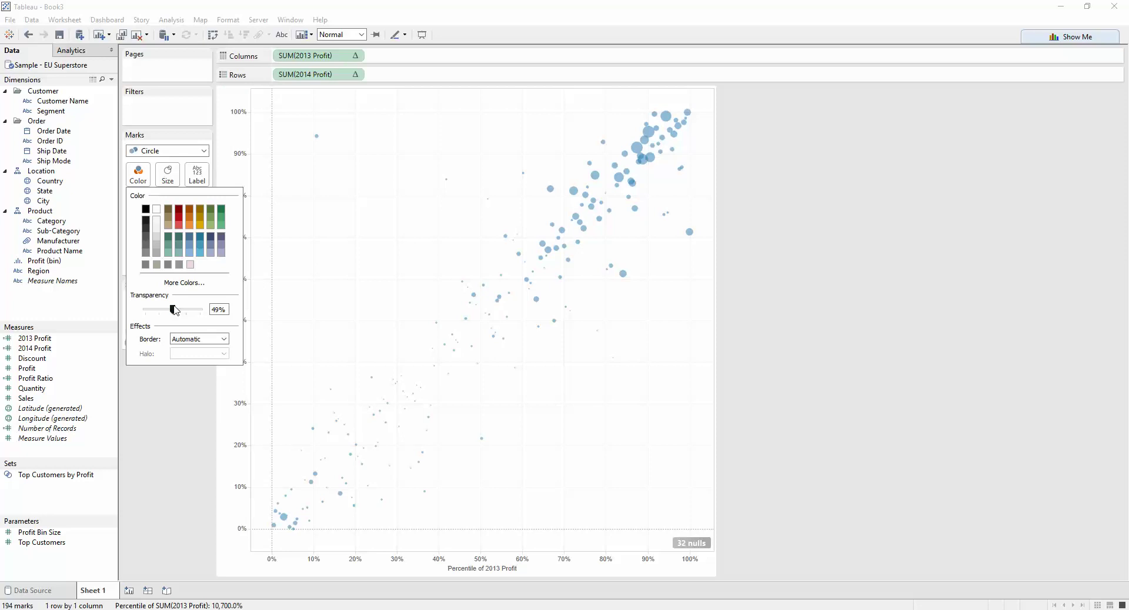
{"action": "left_click_drag", "start_coordinate": [173, 310], "coordinate": [183, 309]}
{"action": "left_click", "coordinate": [387, 220]}
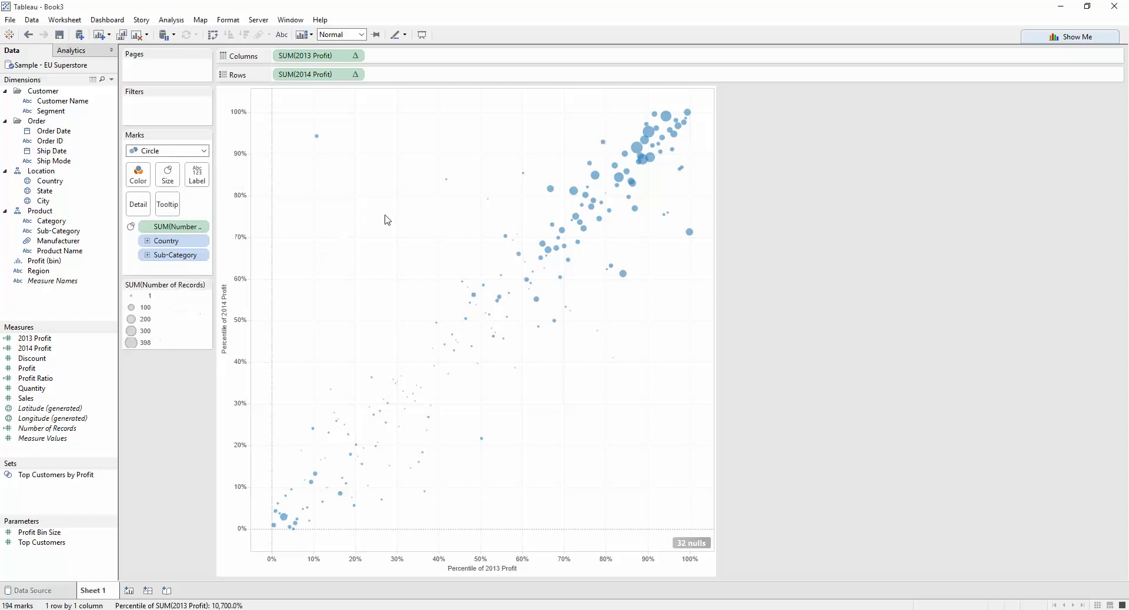
{"action": "left_click", "coordinate": [168, 176]}
{"action": "left_click_drag", "start_coordinate": [191, 204], "coordinate": [206, 207]}
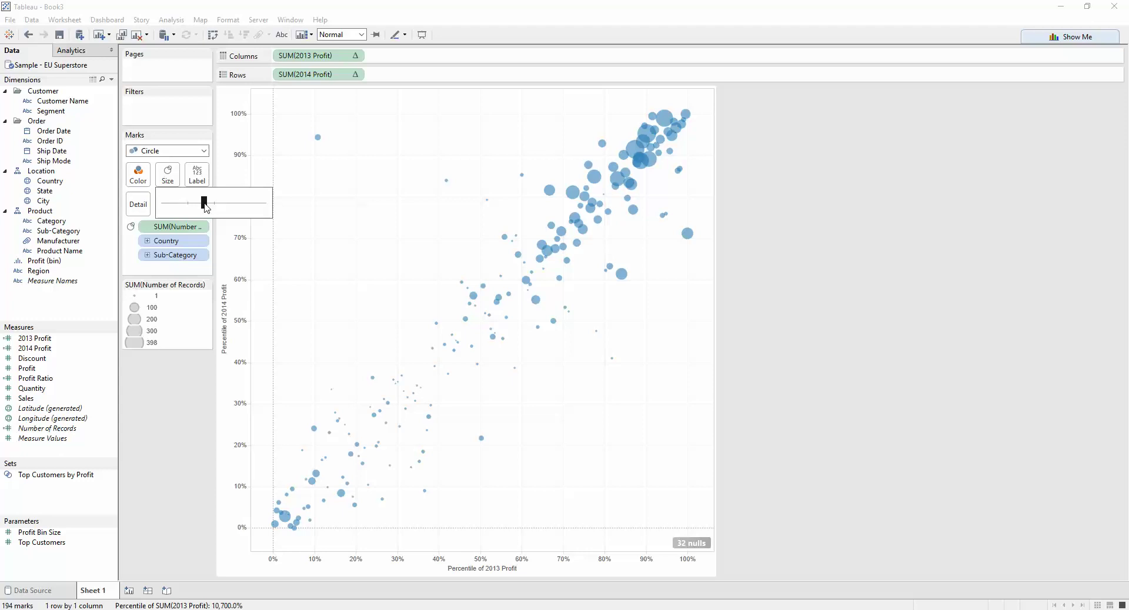
{"action": "left_click", "coordinate": [726, 549]}
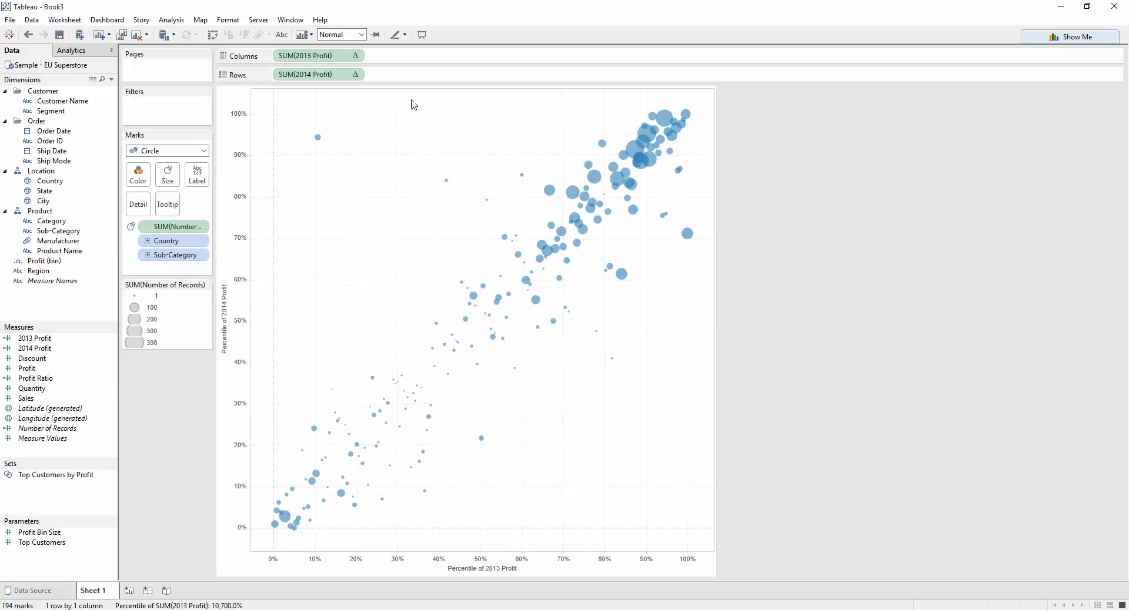
{"action": "left_click_drag", "start_coordinate": [323, 55], "coordinate": [70, 455]}
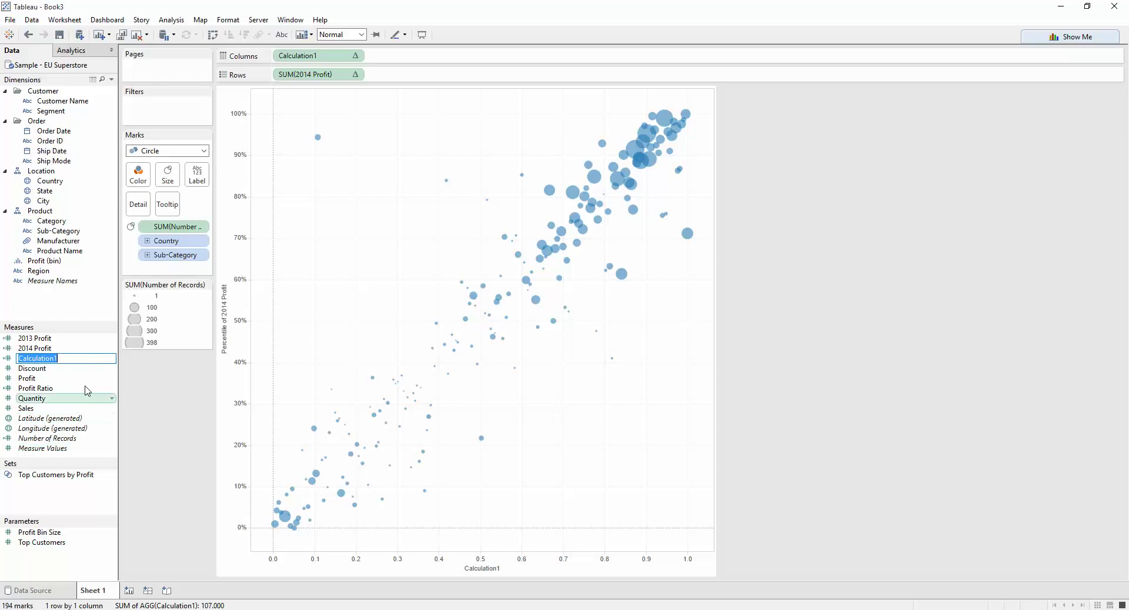
Step: Rename Calculation1 to '2013 Profit Percentile' and default it to a one-decimal percentage format
{"action": "type", "text": "2013 Profit Percentile"}
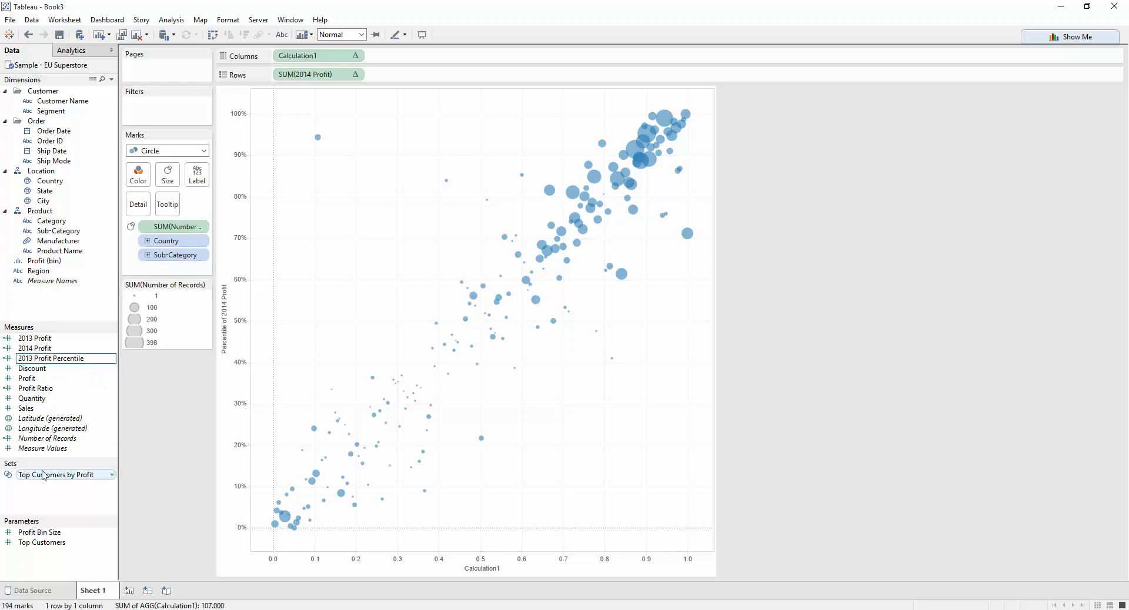
{"action": "key", "text": "Return"}
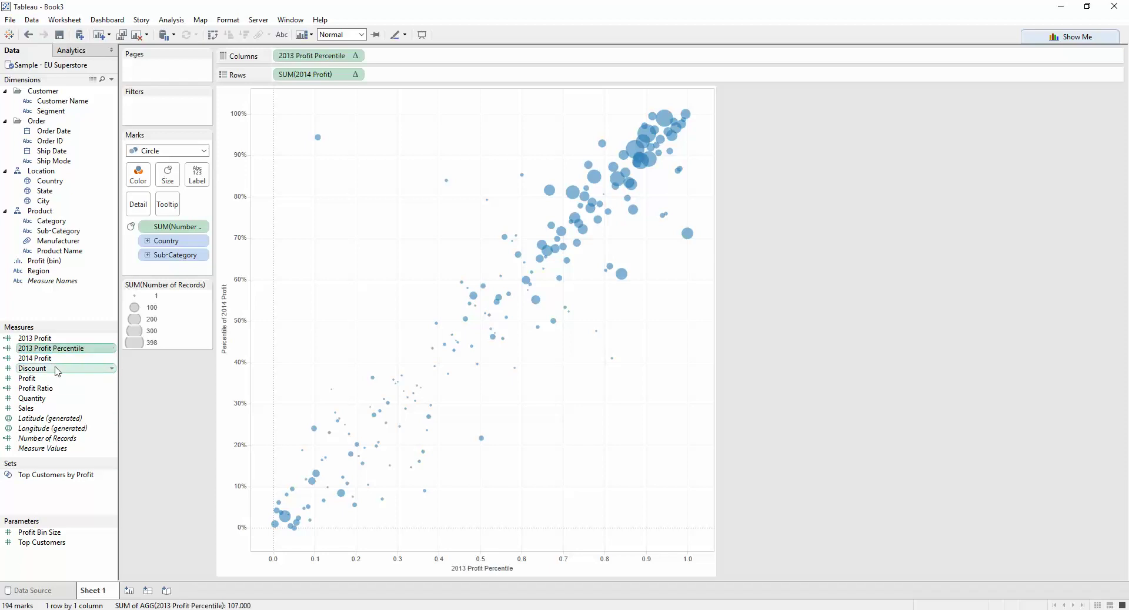
{"action": "right_click", "coordinate": [80, 349]}
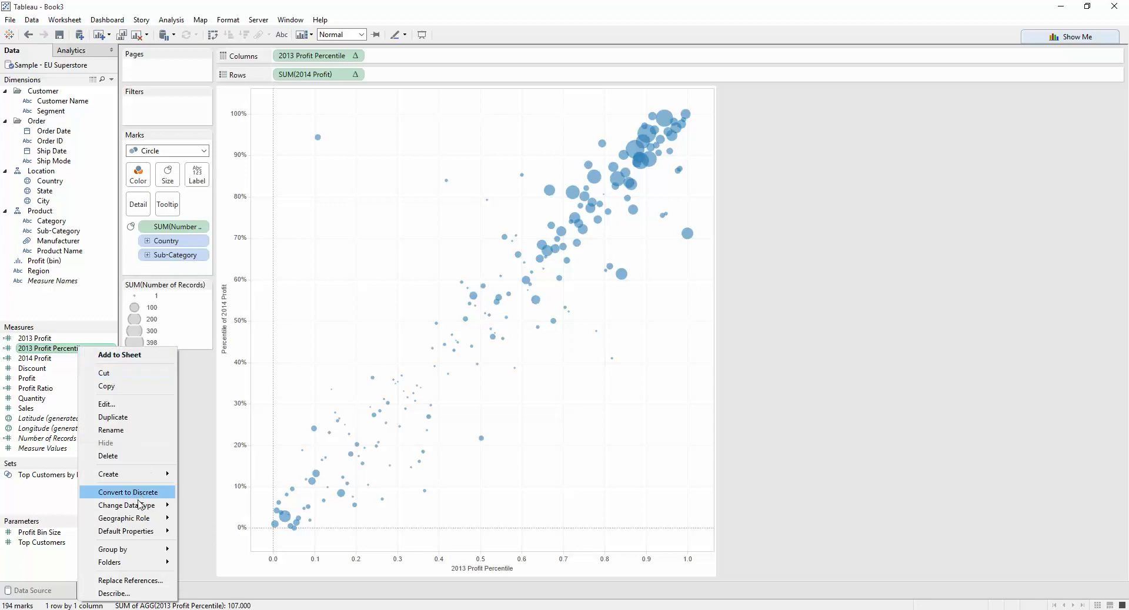
{"action": "mouse_move", "coordinate": [146, 532]}
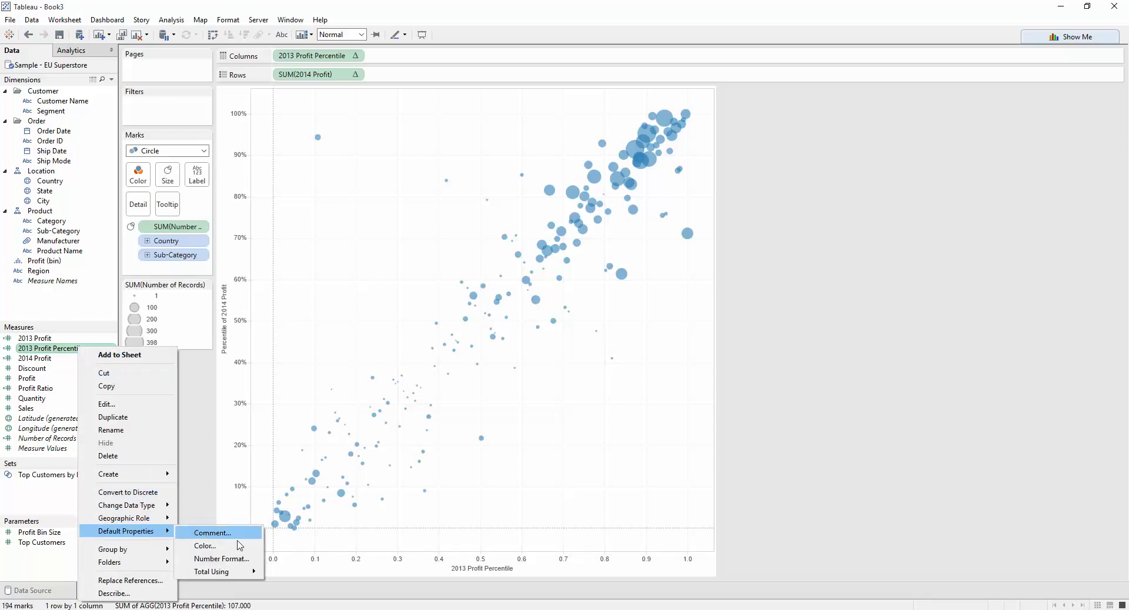
{"action": "left_click", "coordinate": [235, 559]}
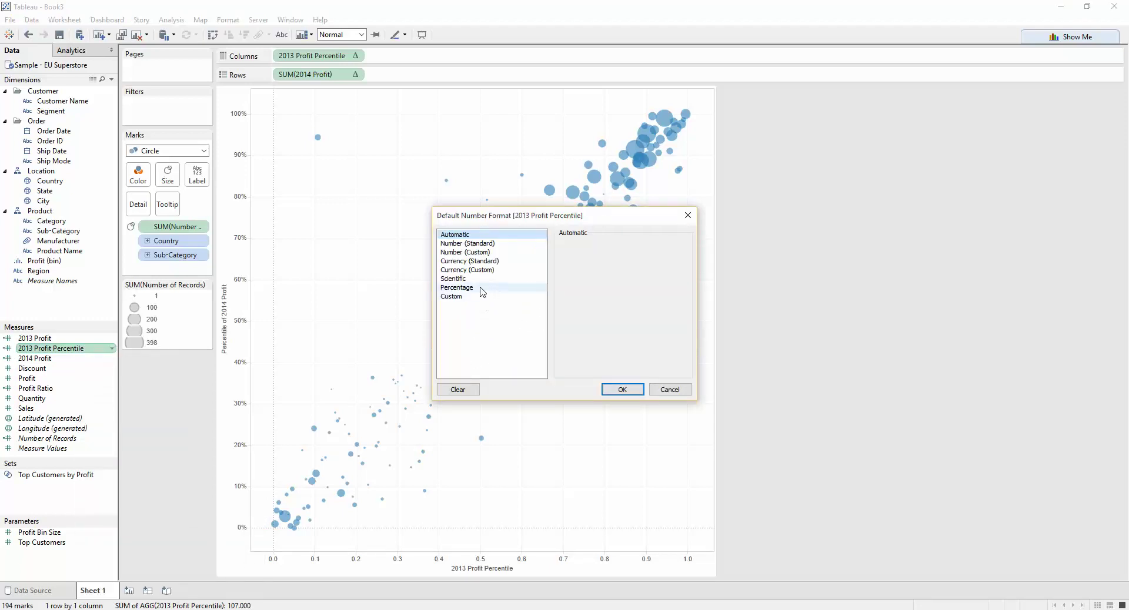
{"action": "left_click", "coordinate": [481, 289]}
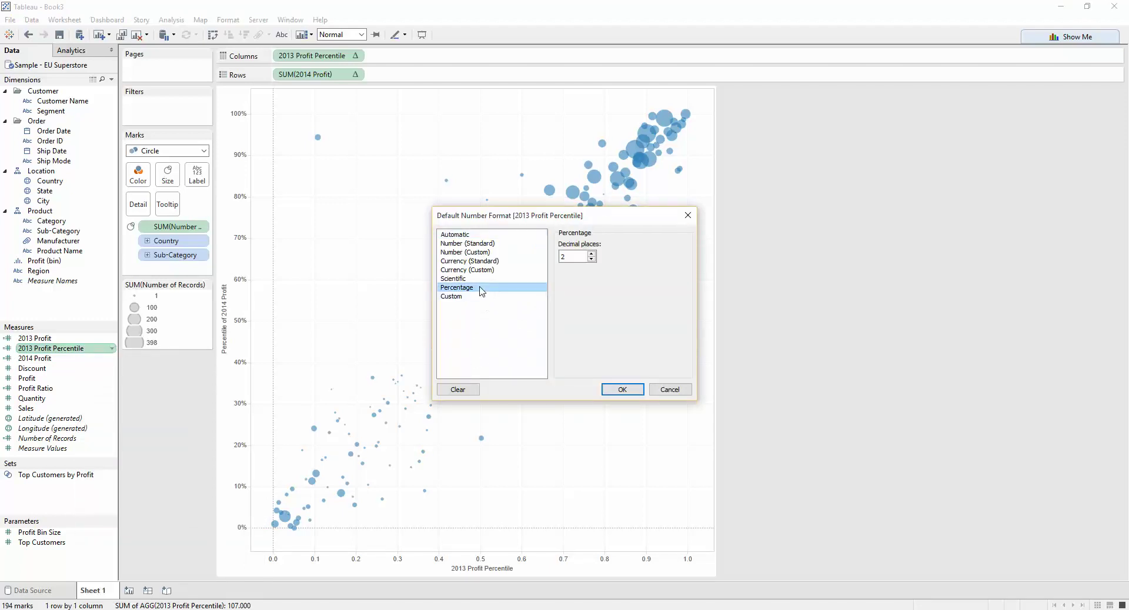
{"action": "left_click", "coordinate": [591, 259]}
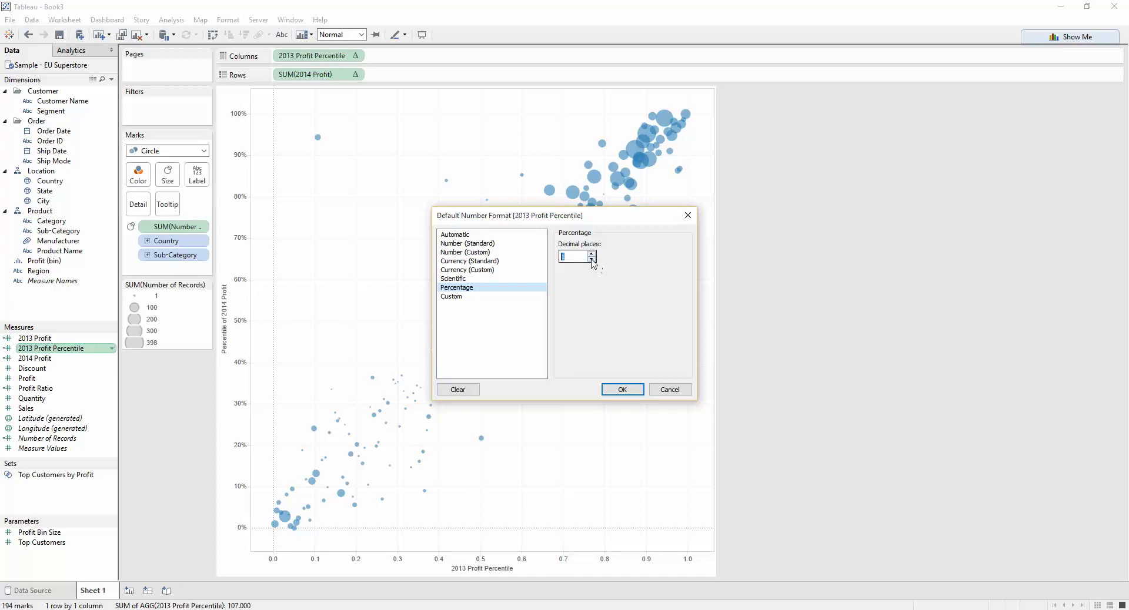
{"action": "left_click", "coordinate": [613, 382]}
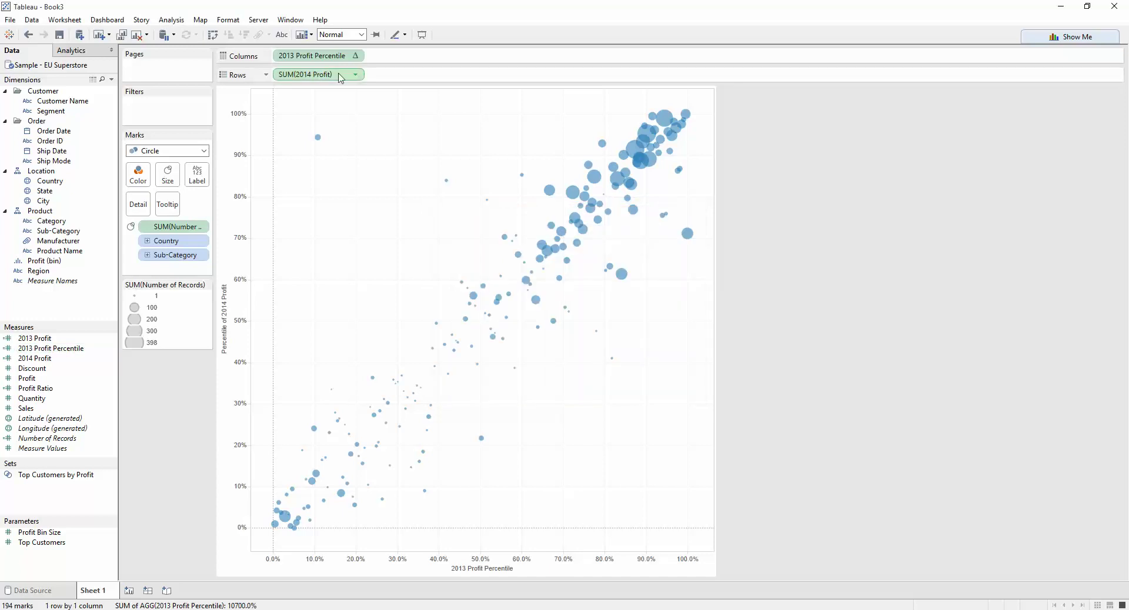
Step: Save the 2014 percentile as measure '2014 Profit Percentile' with a percentage default format
{"action": "left_click_drag", "start_coordinate": [339, 74], "coordinate": [92, 413]}
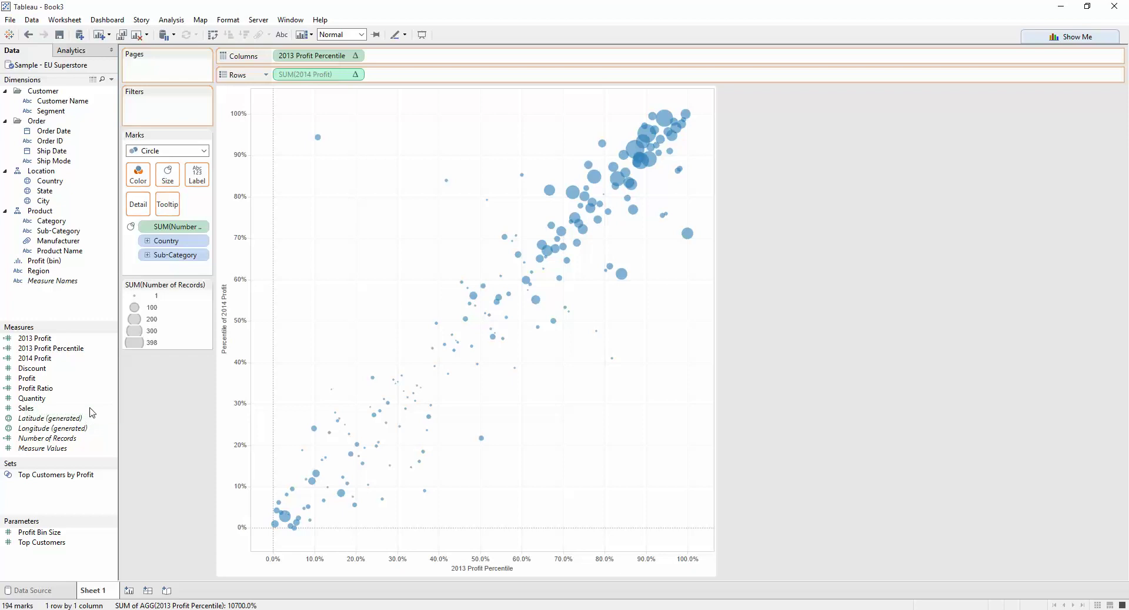
{"action": "type", "text": "2014 Profit Percentile"}
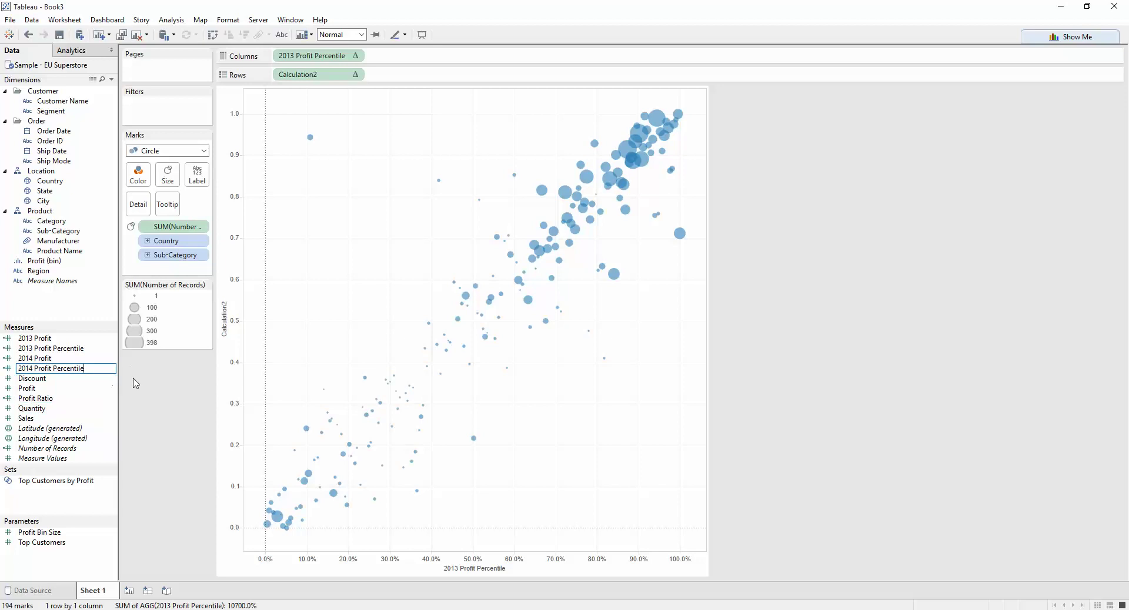
{"action": "key", "text": "Return"}
{"action": "right_click", "coordinate": [75, 369]}
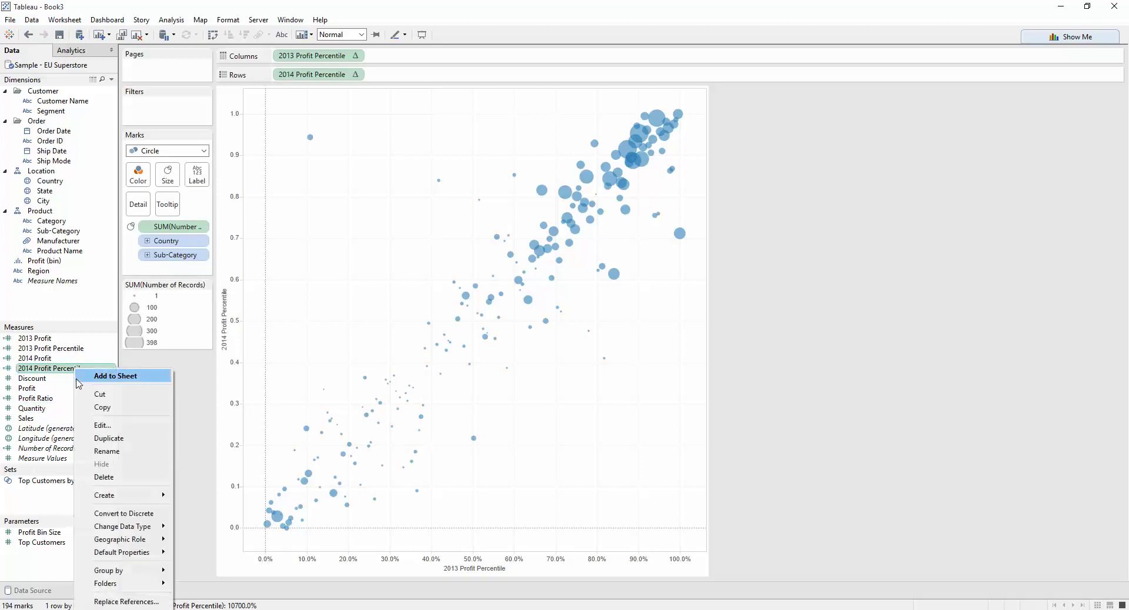
{"action": "mouse_move", "coordinate": [156, 553]}
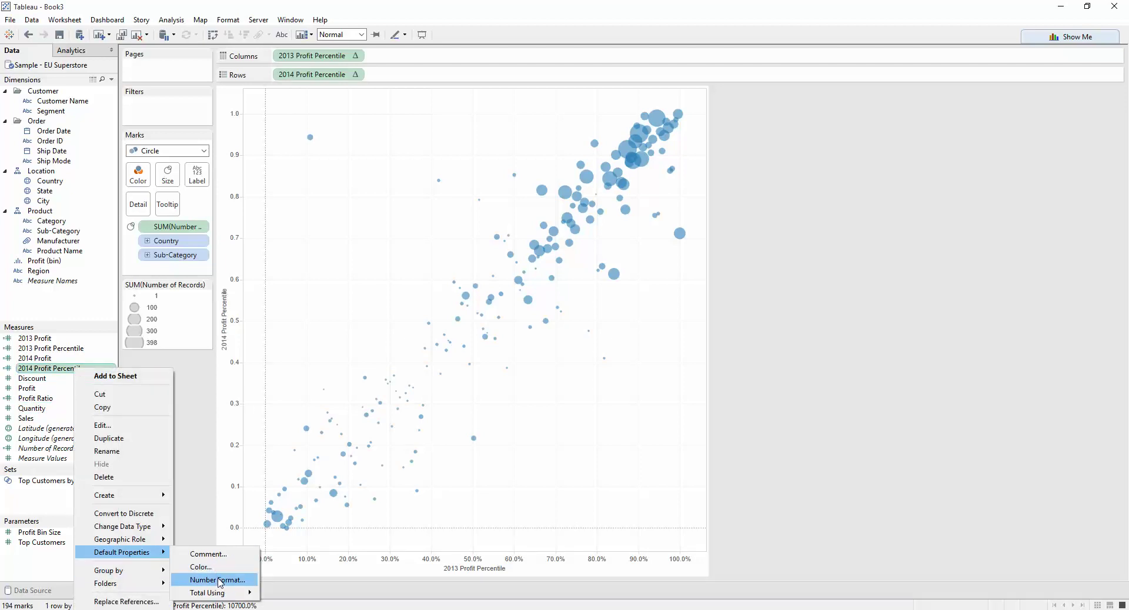
{"action": "left_click", "coordinate": [220, 582]}
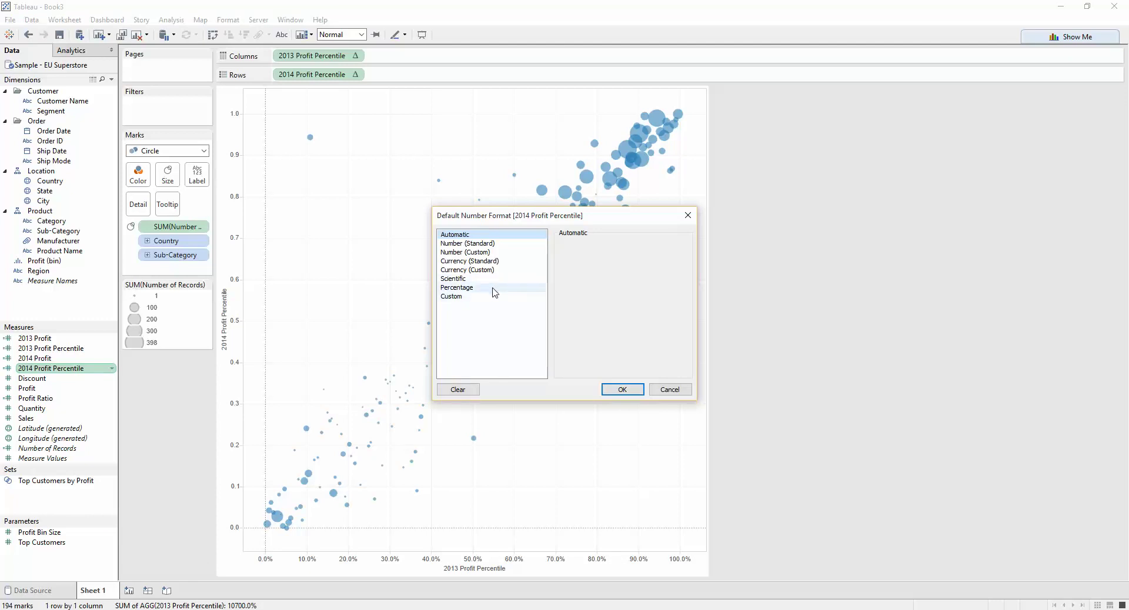
{"action": "left_click", "coordinate": [493, 288]}
{"action": "left_click", "coordinate": [622, 389]}
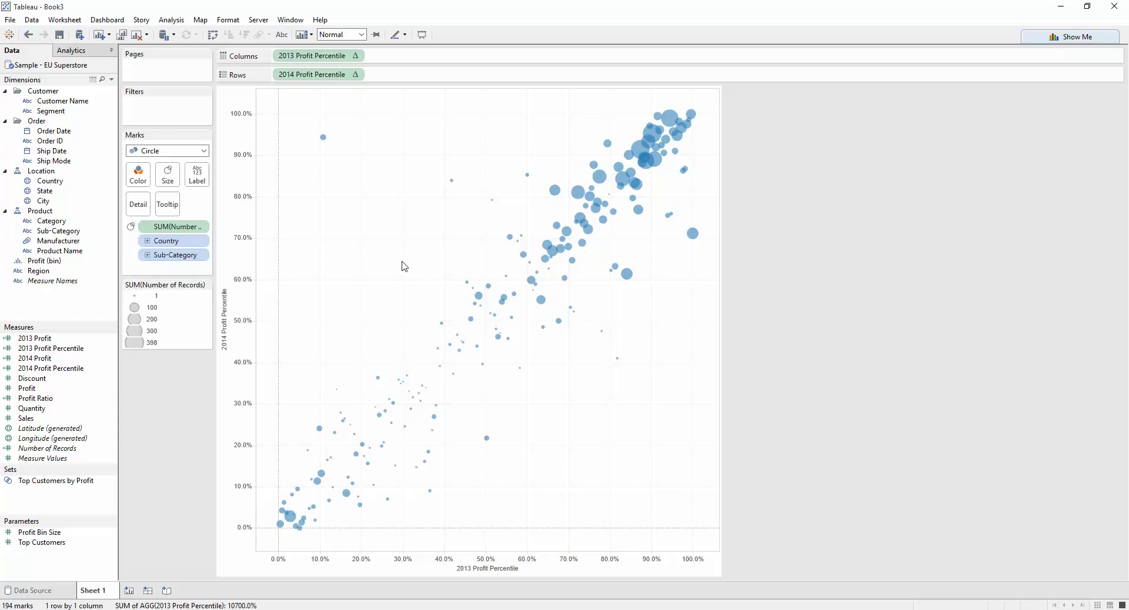
Step: Add a constant line at 0.5 on the 2013 Profit Percentile axis with label set to None
{"action": "left_click", "coordinate": [85, 52]}
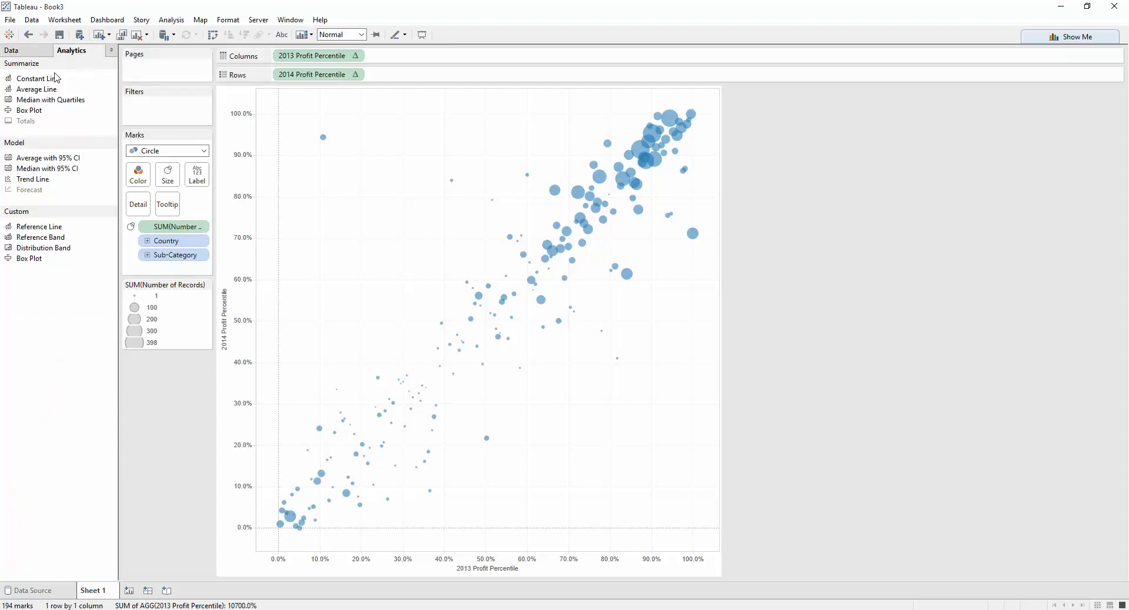
{"action": "left_click_drag", "start_coordinate": [35, 81], "coordinate": [323, 153]}
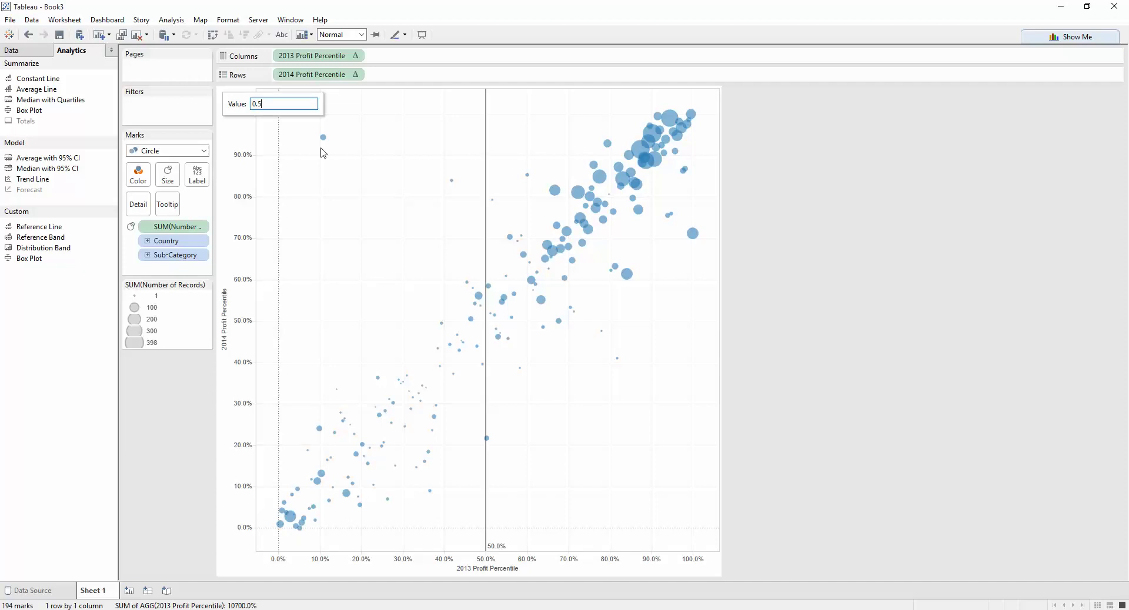
{"action": "key", "text": "Return"}
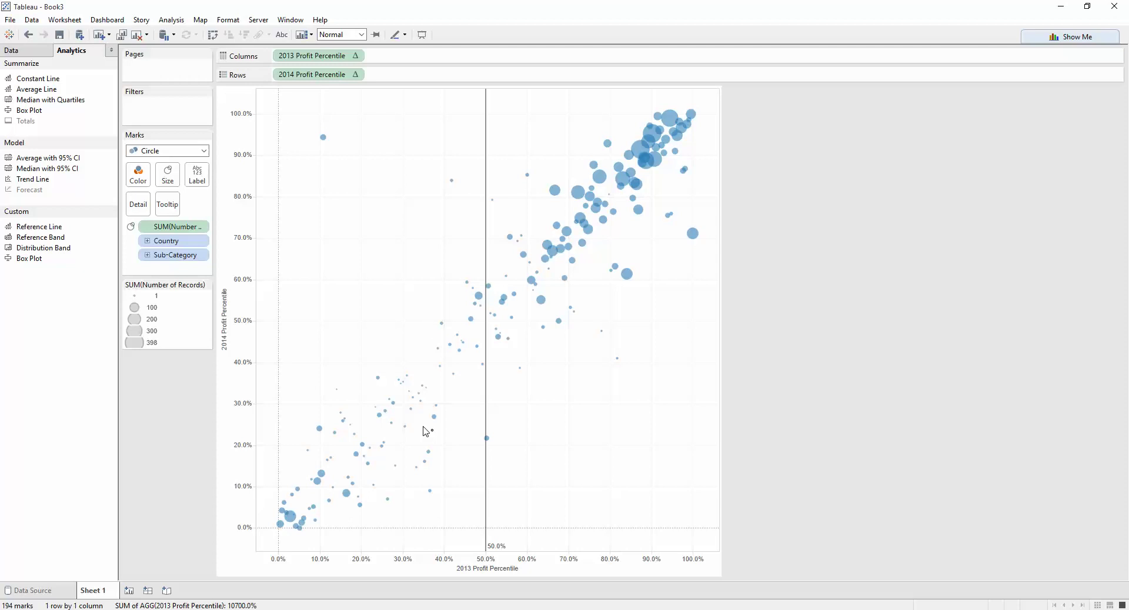
{"action": "right_click", "coordinate": [486, 392]}
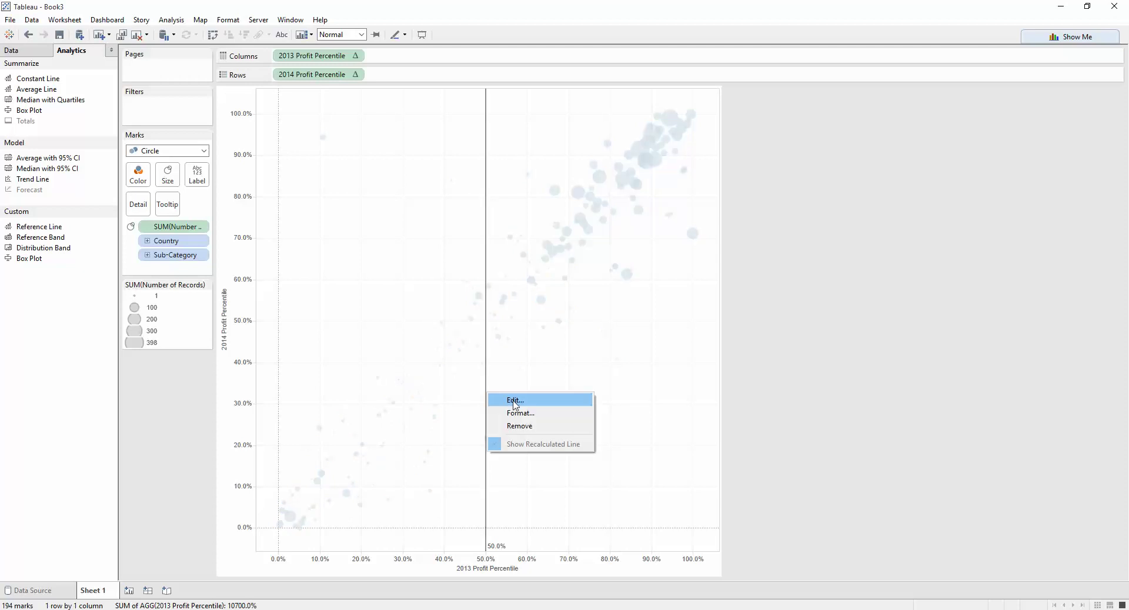
{"action": "left_click", "coordinate": [516, 401]}
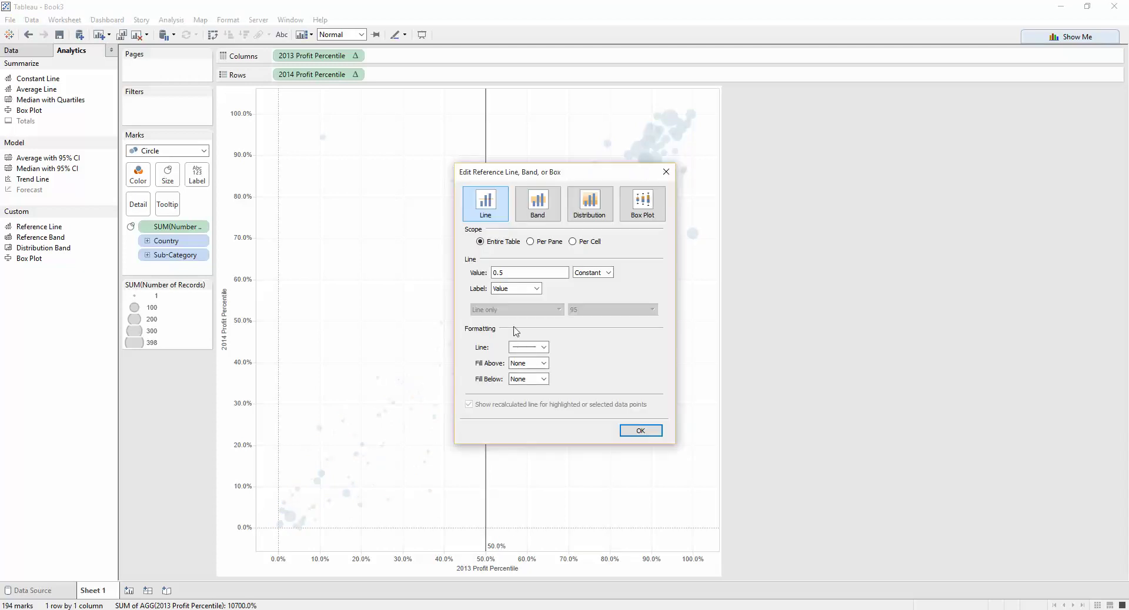
{"action": "left_click", "coordinate": [536, 288]}
{"action": "left_click", "coordinate": [522, 300]}
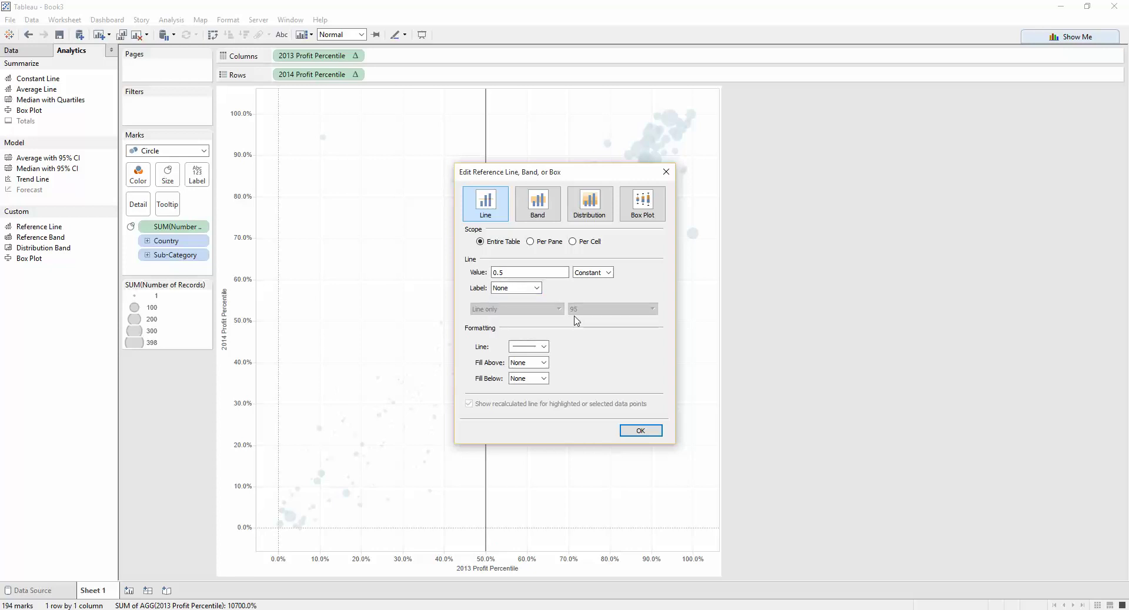
{"action": "left_click", "coordinate": [640, 431]}
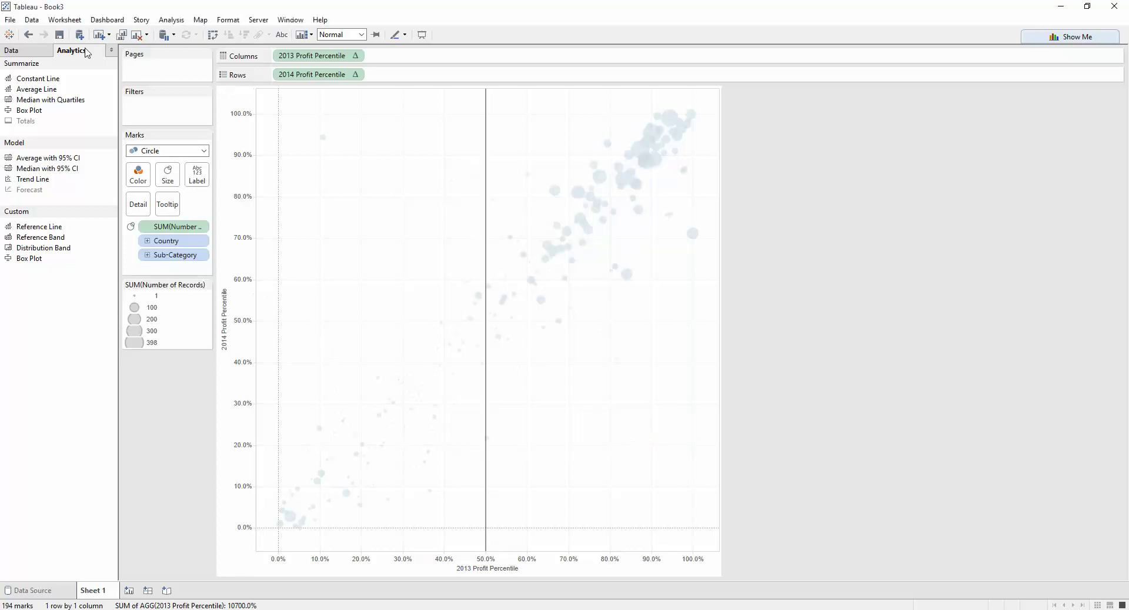
Step: Add a constant line at 0.5 on the 2014 Profit Percentile axis with its label set to None
{"action": "left_click_drag", "start_coordinate": [40, 80], "coordinate": [313, 176]}
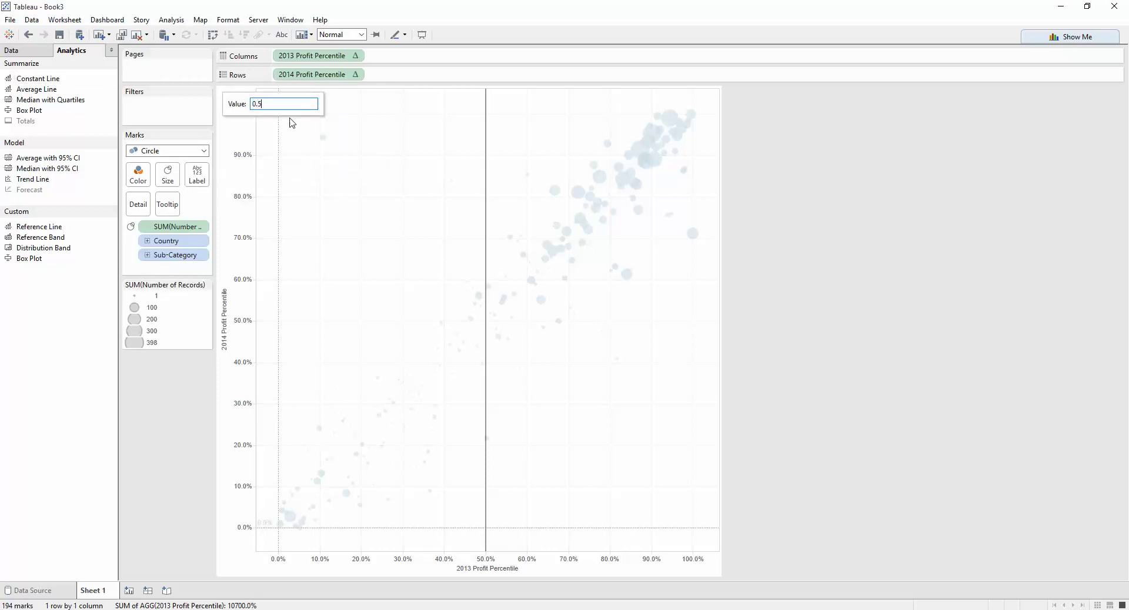
{"action": "key", "text": "Return"}
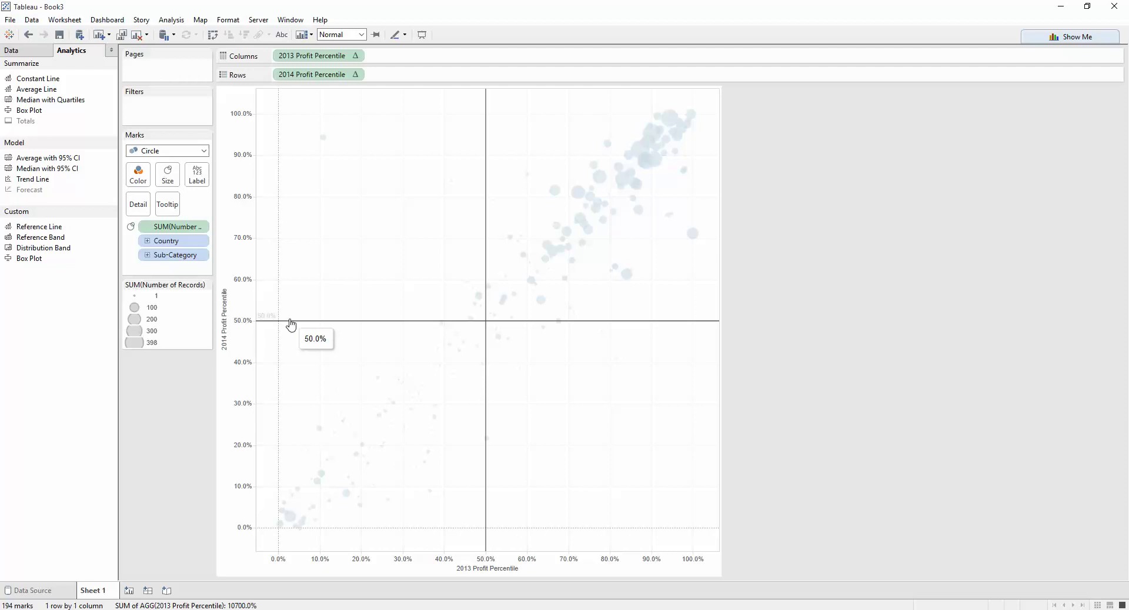
{"action": "right_click", "coordinate": [290, 322]}
{"action": "left_click", "coordinate": [332, 331]}
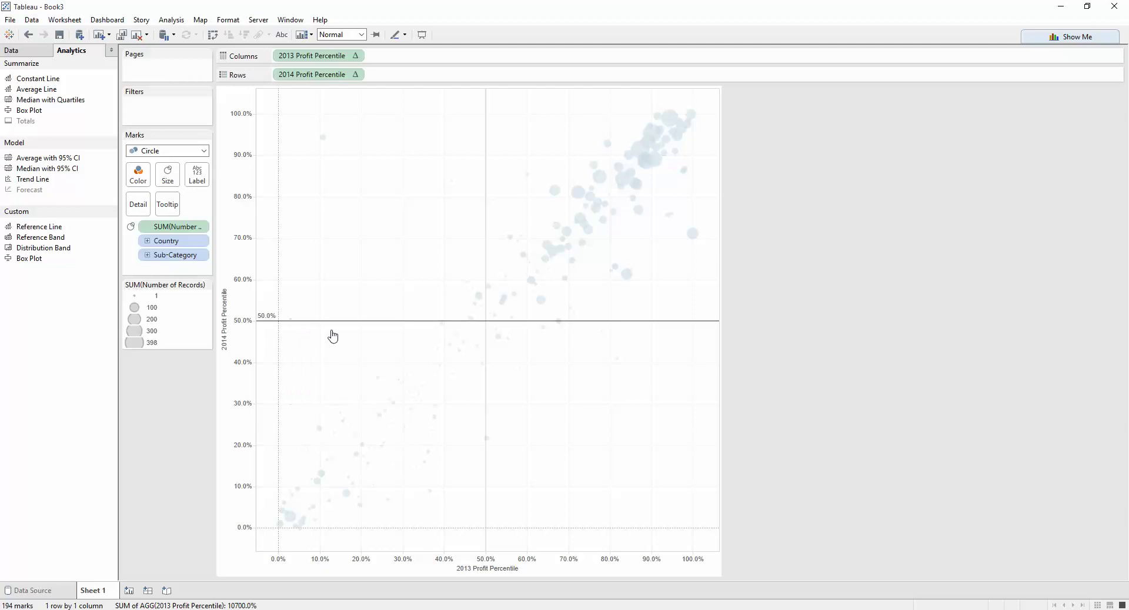
{"action": "left_click", "coordinate": [527, 291]}
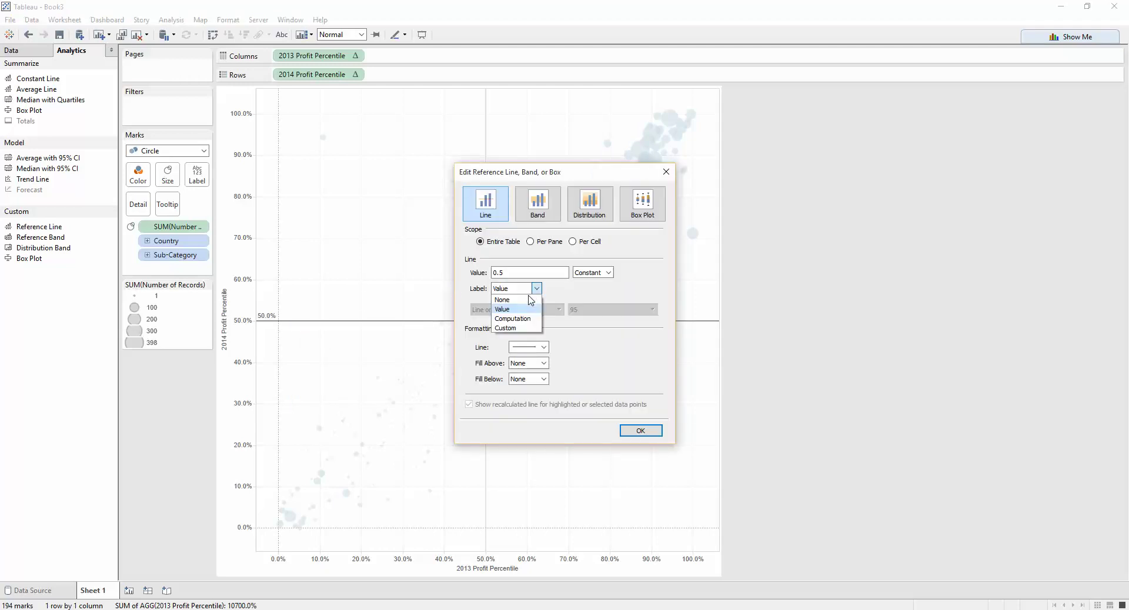
{"action": "left_click", "coordinate": [523, 305]}
{"action": "left_click", "coordinate": [660, 431]}
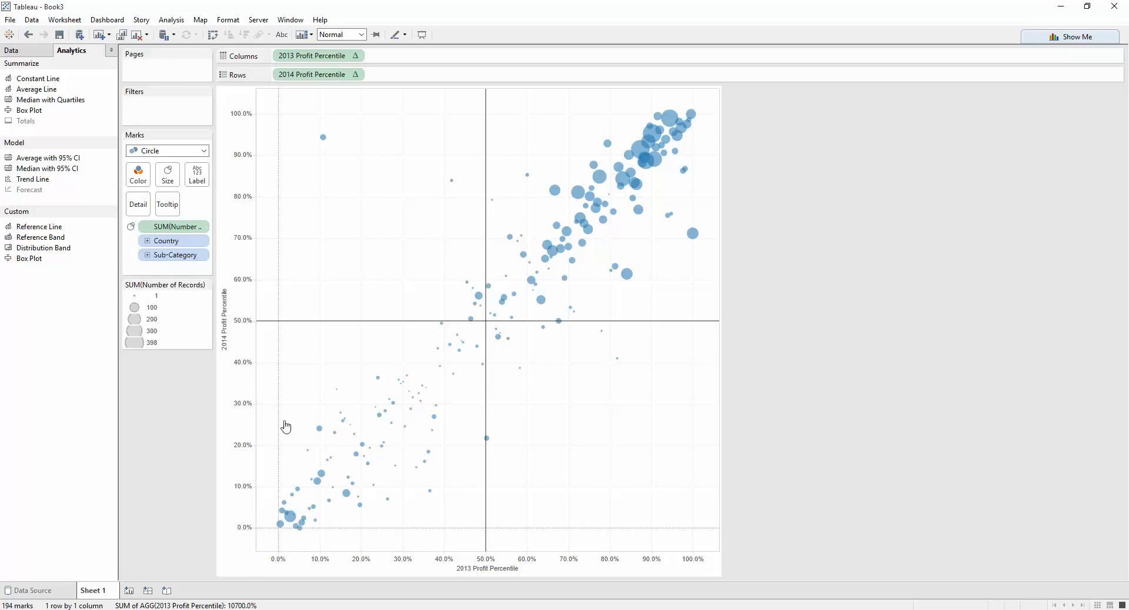
{"action": "left_click", "coordinate": [243, 534]}
Step: Fix the vertical 2014 Profit Percentile axis to a range from 0 to 1
{"action": "left_click", "coordinate": [235, 116]}
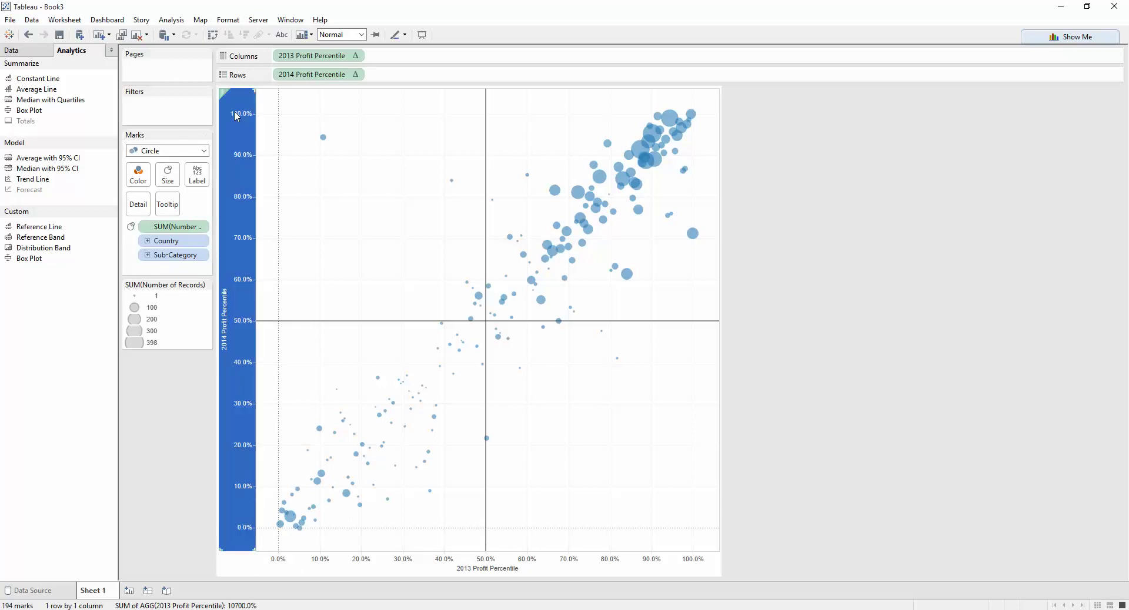
{"action": "right_click", "coordinate": [236, 116]}
{"action": "left_click", "coordinate": [263, 121]}
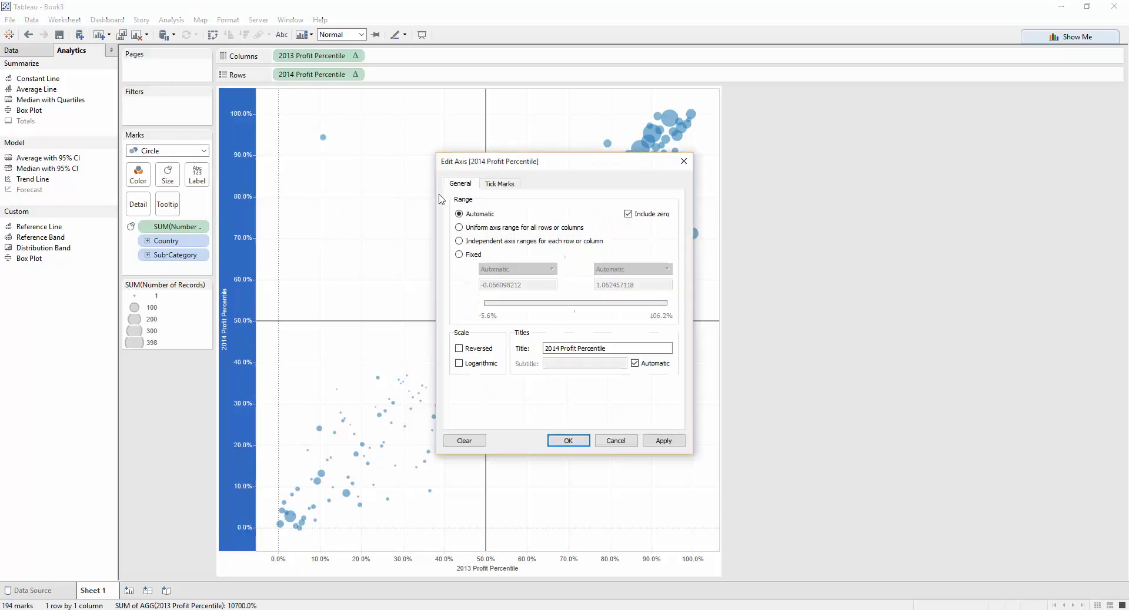
{"action": "left_click", "coordinate": [469, 255]}
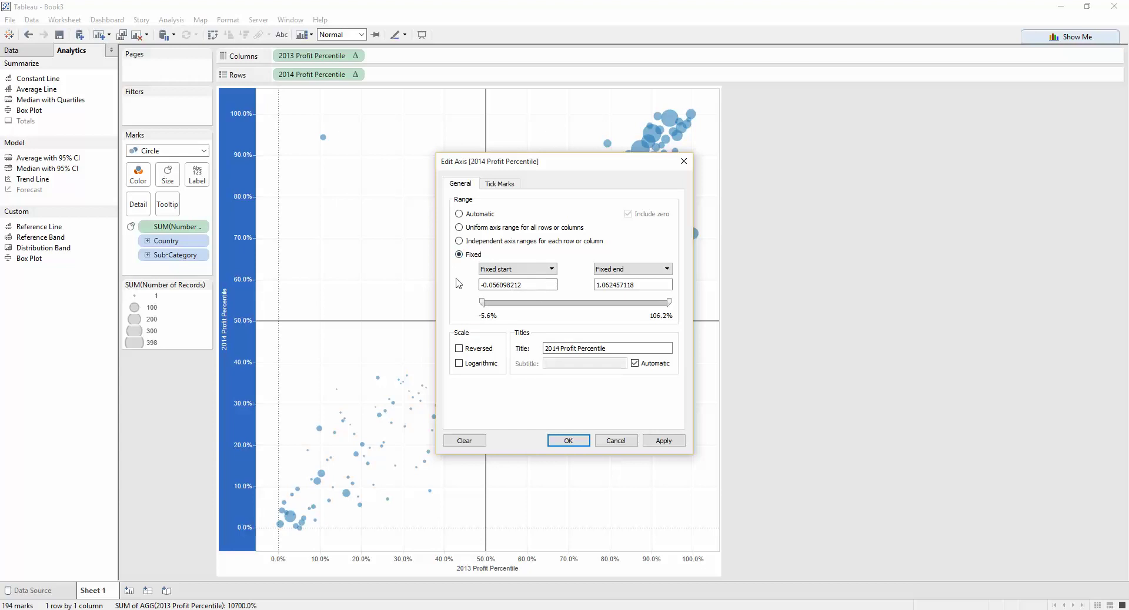
{"action": "key", "text": "Tab"}
{"action": "key", "text": "Tab"}
{"action": "type", "text": "0"}
{"action": "key", "text": "Tab"}
{"action": "key", "text": "Tab"}
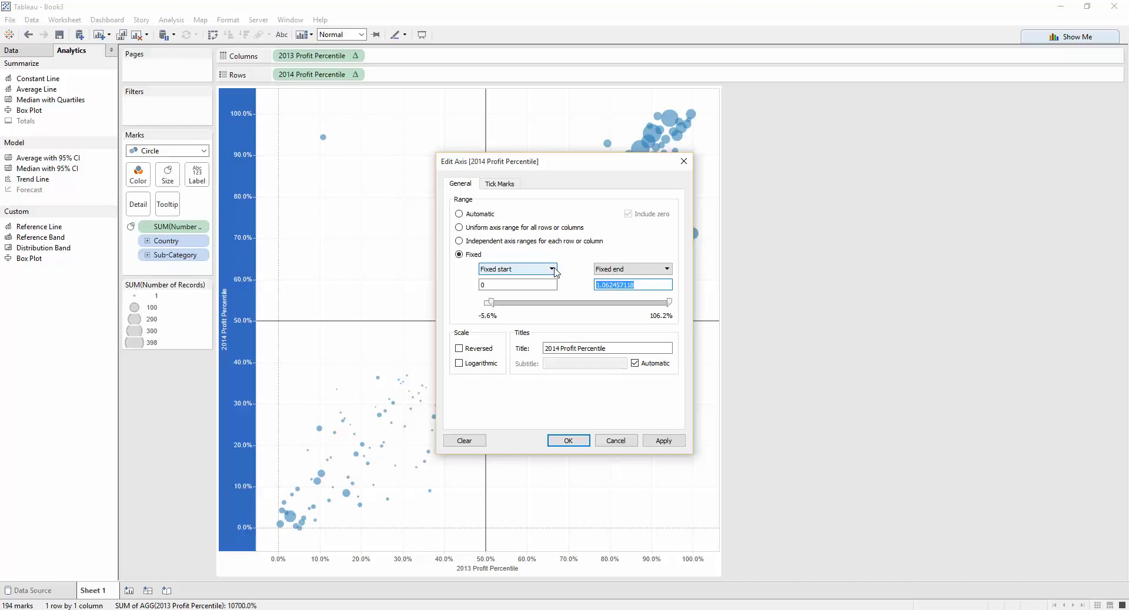
{"action": "type", "text": "1"}
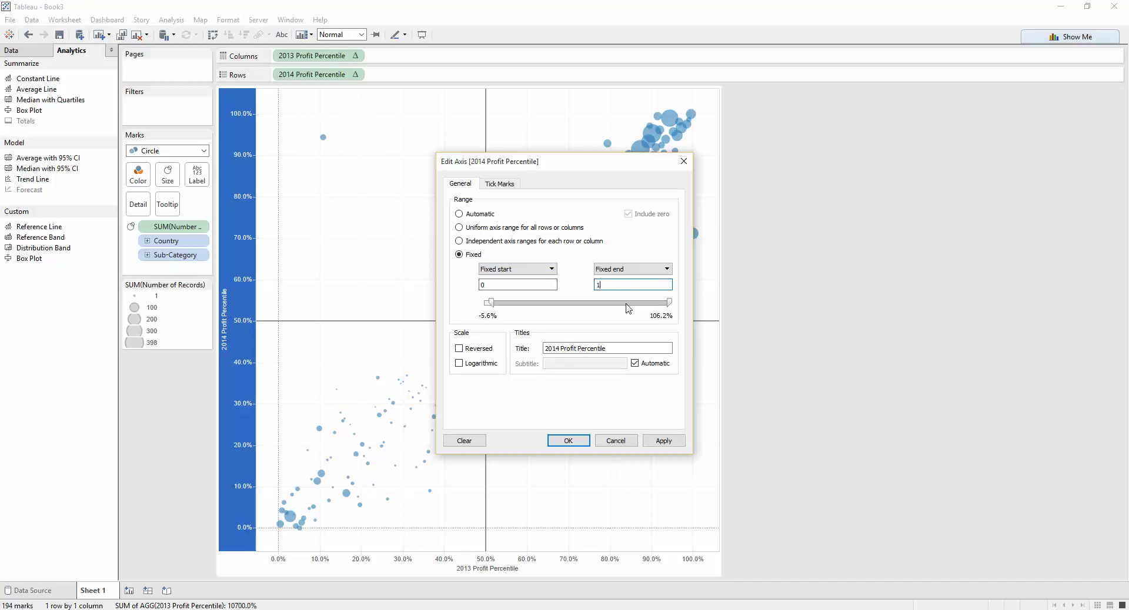
{"action": "left_click", "coordinate": [568, 441]}
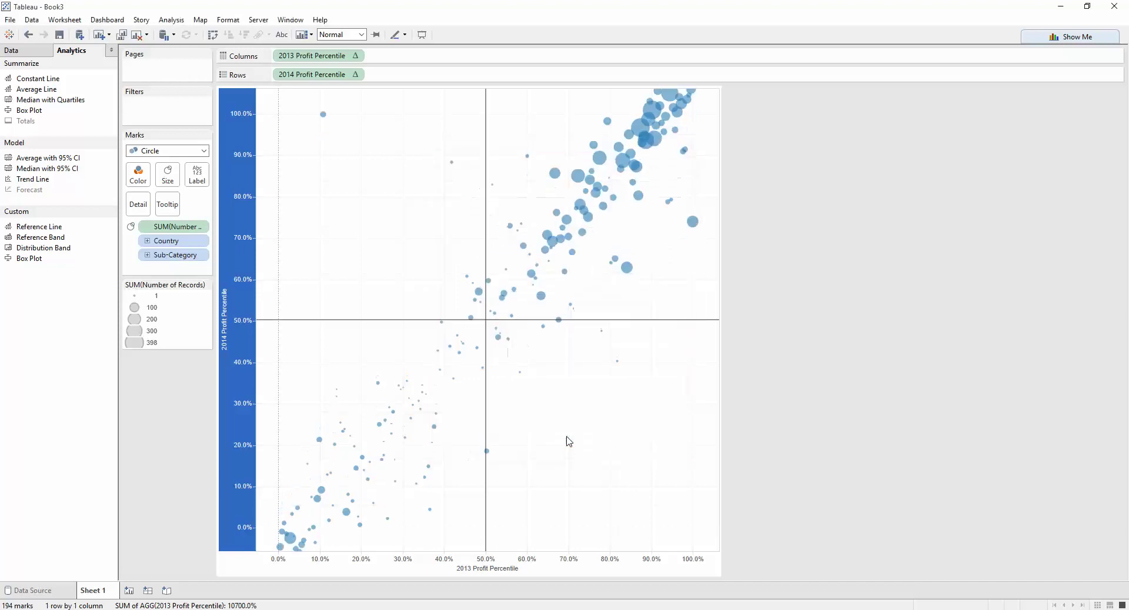
Step: Fix the horizontal 2013 Profit Percentile axis to a range from 0 to 1
{"action": "right_click", "coordinate": [390, 564]}
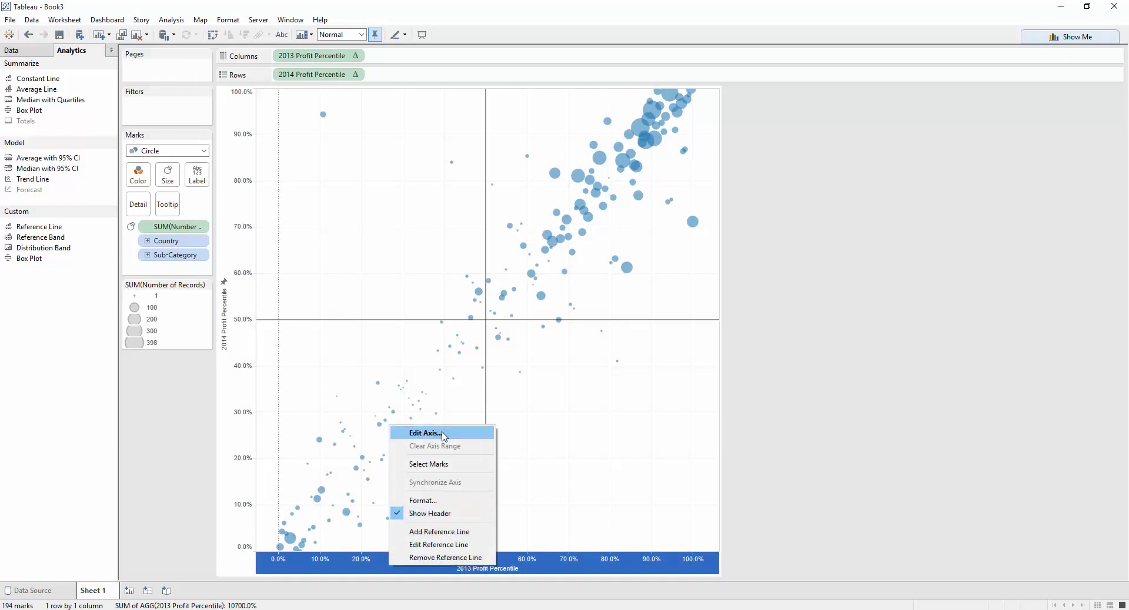
{"action": "left_click", "coordinate": [443, 433]}
{"action": "left_click", "coordinate": [480, 255]}
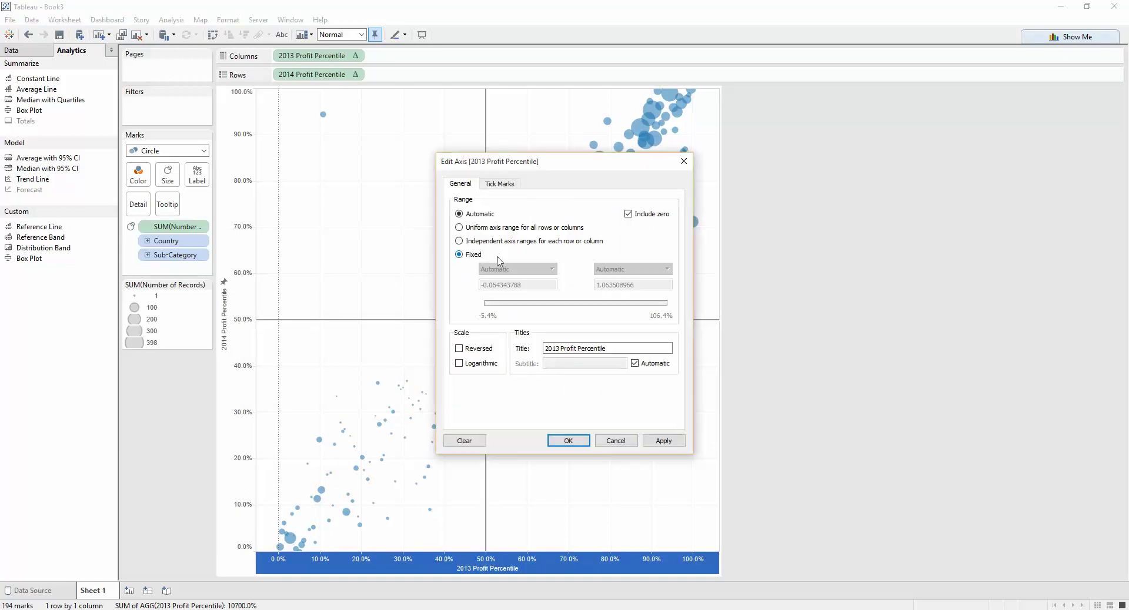
{"action": "double_click", "coordinate": [537, 285]}
{"action": "type", "text": "0"}
{"action": "key", "text": "Tab"}
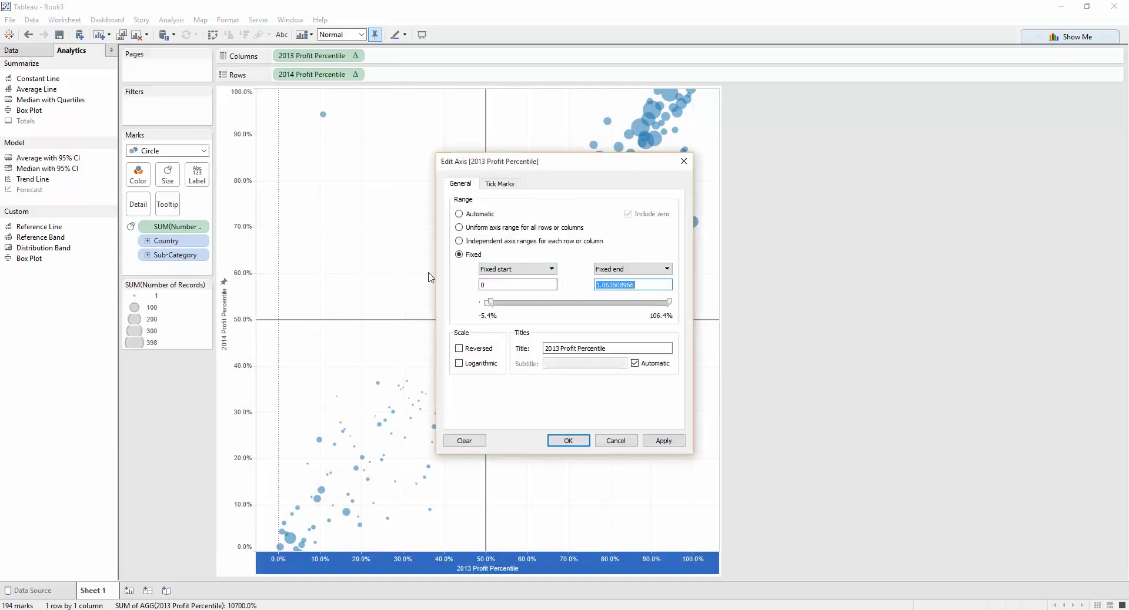
{"action": "type", "text": "1"}
{"action": "left_click", "coordinate": [575, 440]}
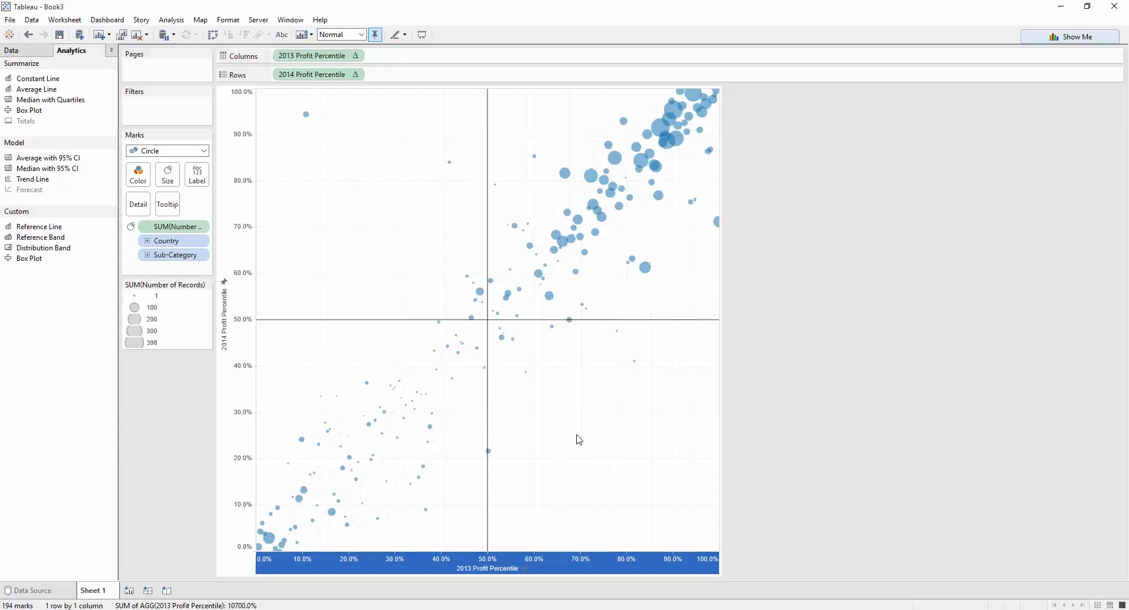
{"action": "left_click", "coordinate": [773, 275]}
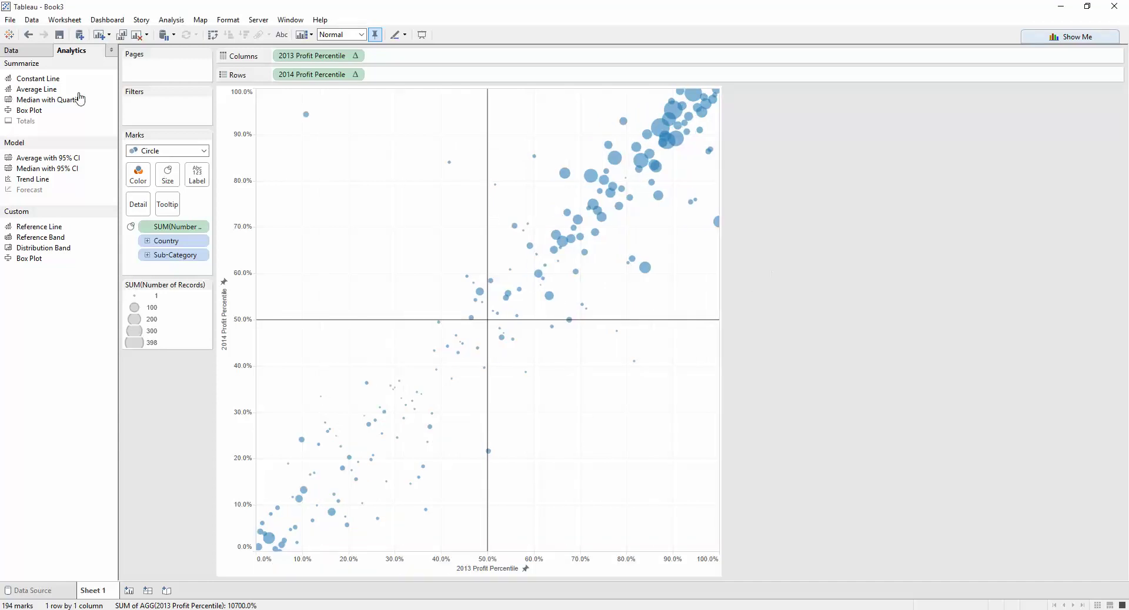
{"action": "left_click", "coordinate": [30, 52]}
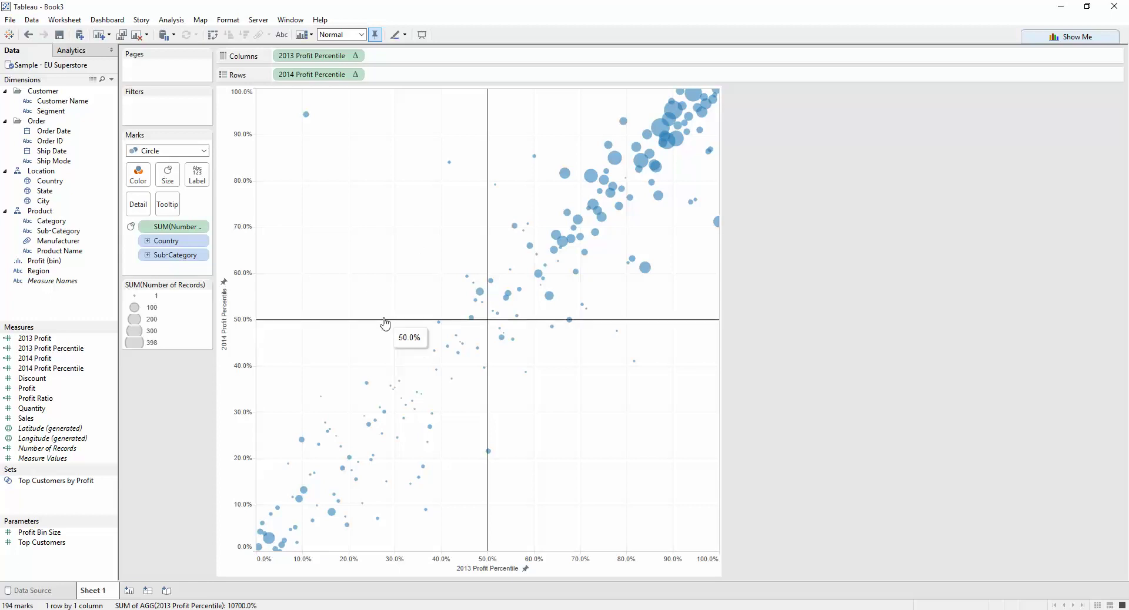
Step: Set the sheet's grid lines to None in the Format Lines settings
{"action": "right_click", "coordinate": [357, 176]}
{"action": "left_click", "coordinate": [415, 233]}
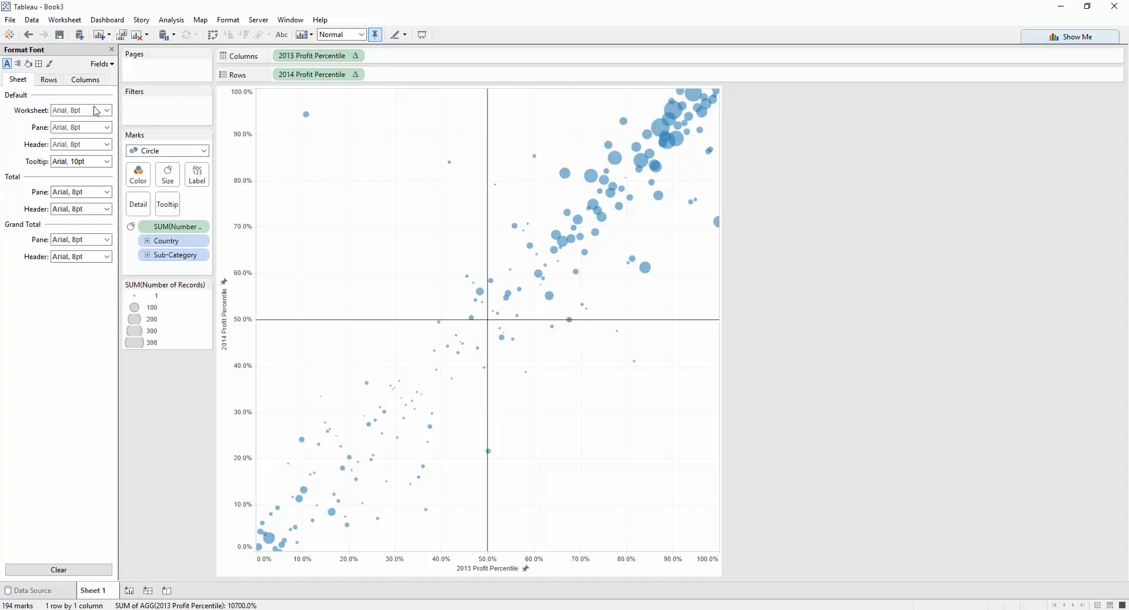
{"action": "left_click", "coordinate": [49, 64]}
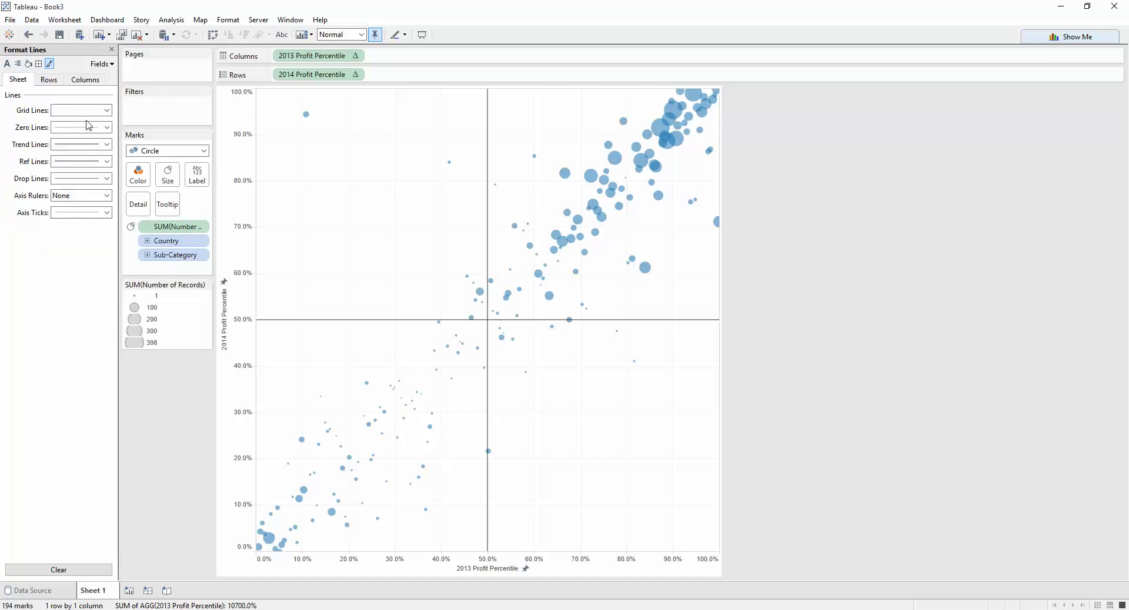
{"action": "left_click", "coordinate": [81, 110]}
{"action": "left_click", "coordinate": [99, 125]}
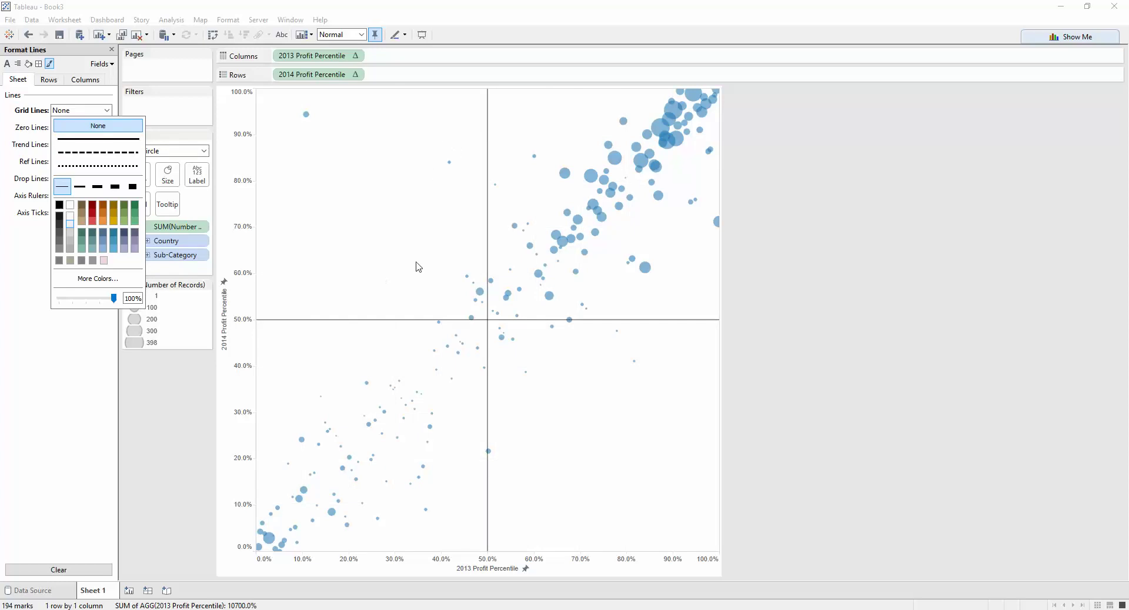
{"action": "left_click", "coordinate": [351, 201]}
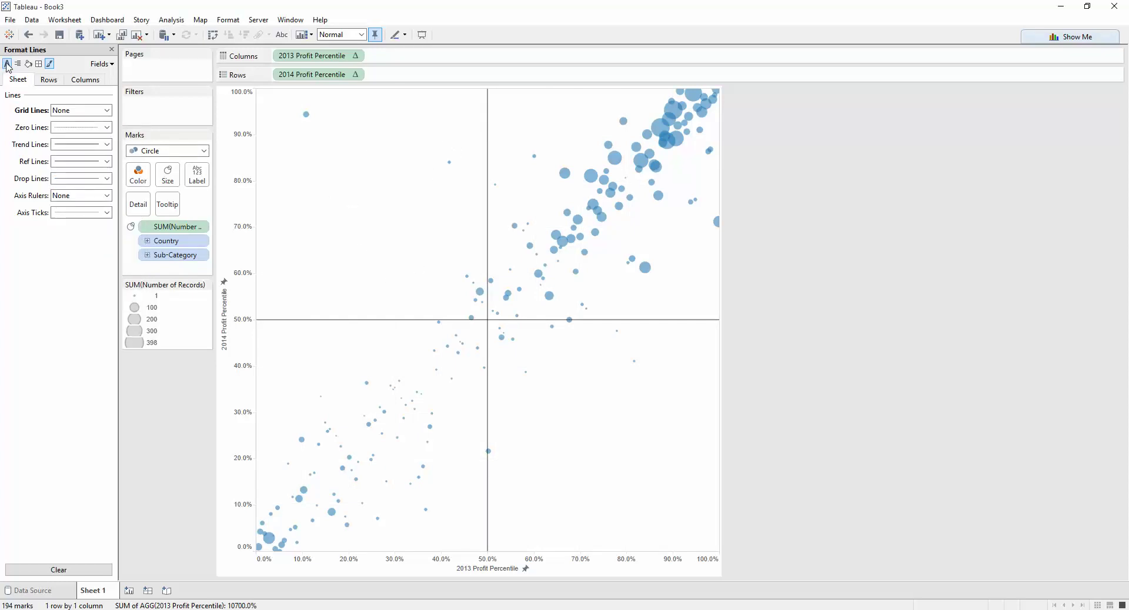
{"action": "left_click", "coordinate": [111, 49]}
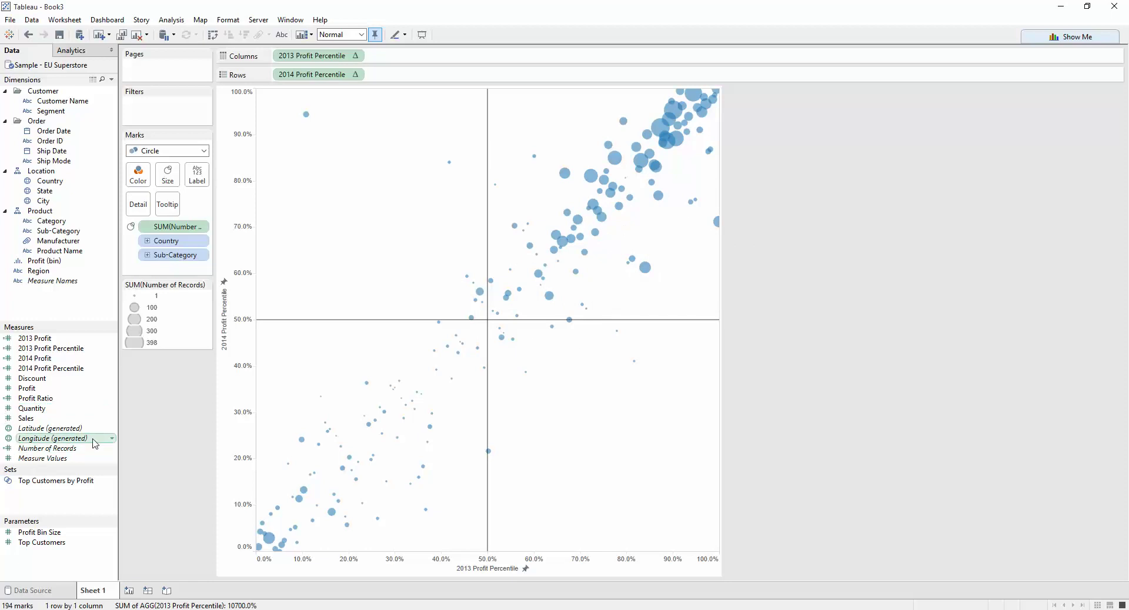
Step: Create a calculated field named Colour from 2013 Profit Percentile and clear its default formula
{"action": "right_click", "coordinate": [58, 349]}
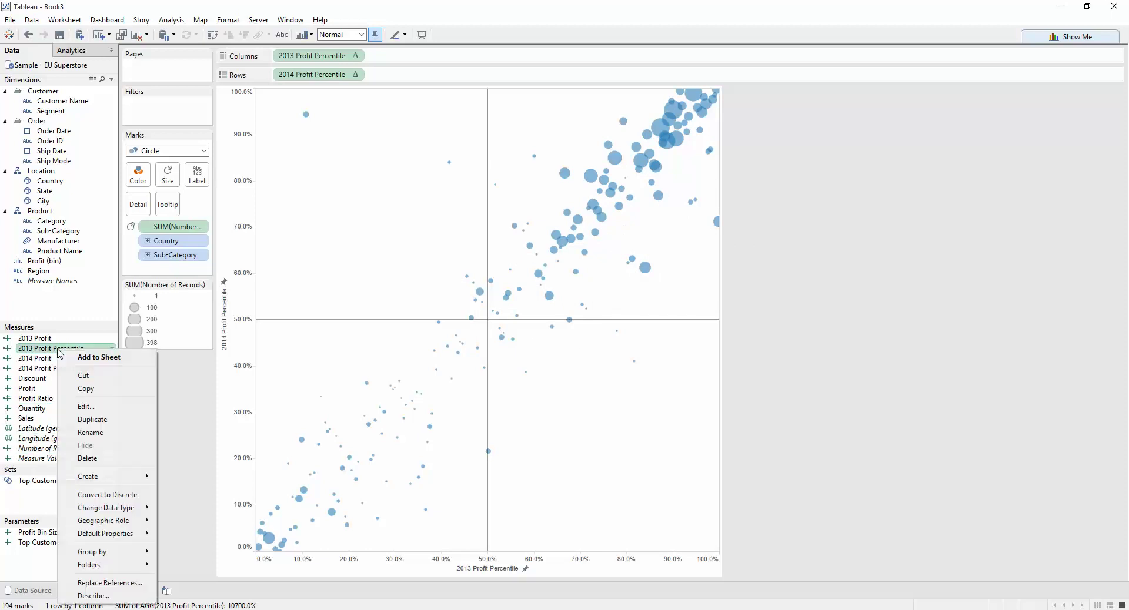
{"action": "mouse_move", "coordinate": [136, 477]}
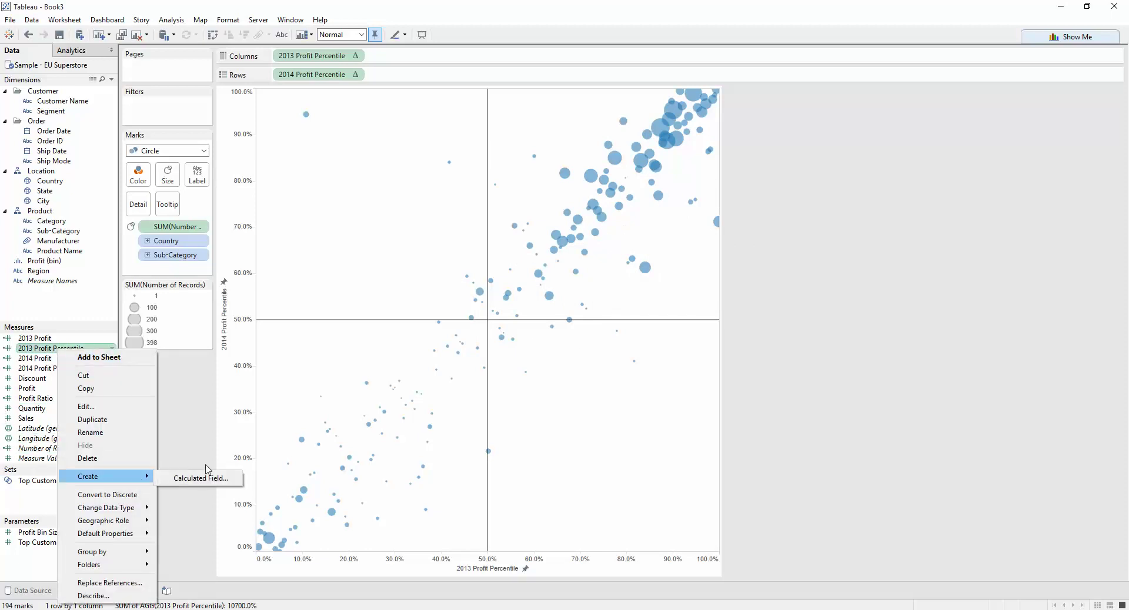
{"action": "left_click", "coordinate": [207, 477]}
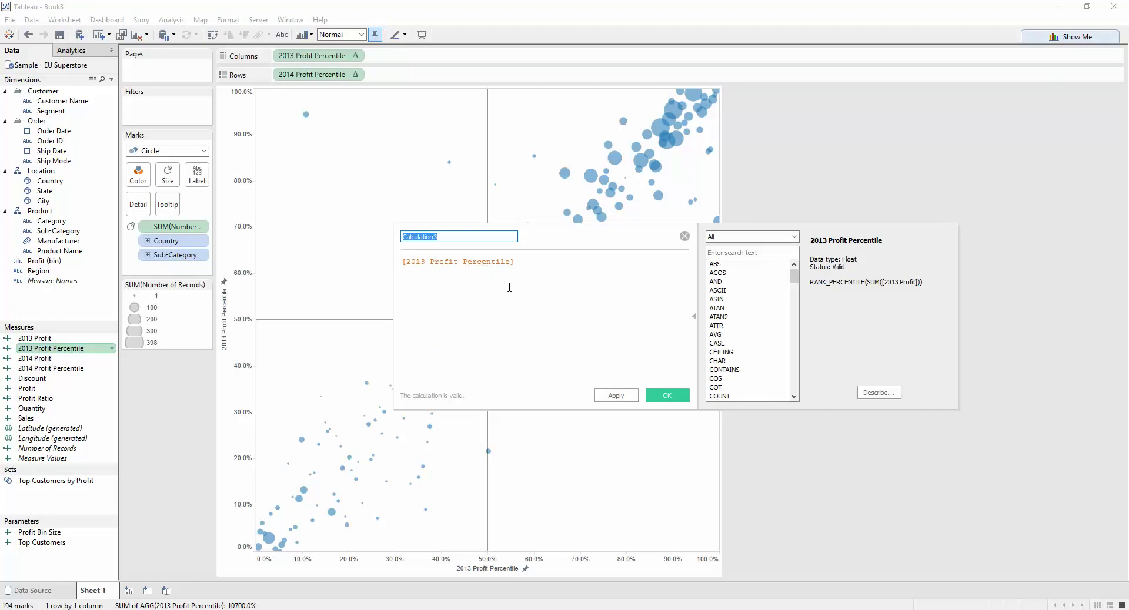
{"action": "type", "text": "Colour"}
{"action": "left_click", "coordinate": [533, 263]}
{"action": "left_click_drag", "start_coordinate": [533, 262], "coordinate": [342, 259]}
{"action": "key", "text": "BackSpace"}
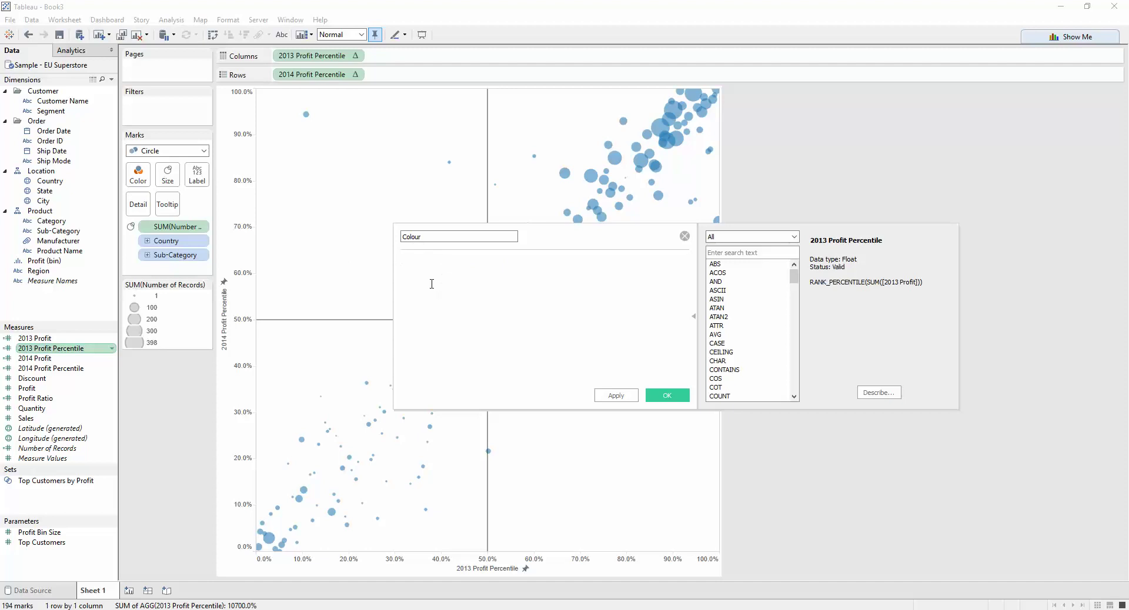
Step: Write: if [2013 Profit Percentile]<=0.5 and [2014 Profit Percentile]<=0.5 then 'Bottom Right'
{"action": "type", "text": "if"}
{"action": "left_click_drag", "start_coordinate": [36, 339], "coordinate": [504, 281]}
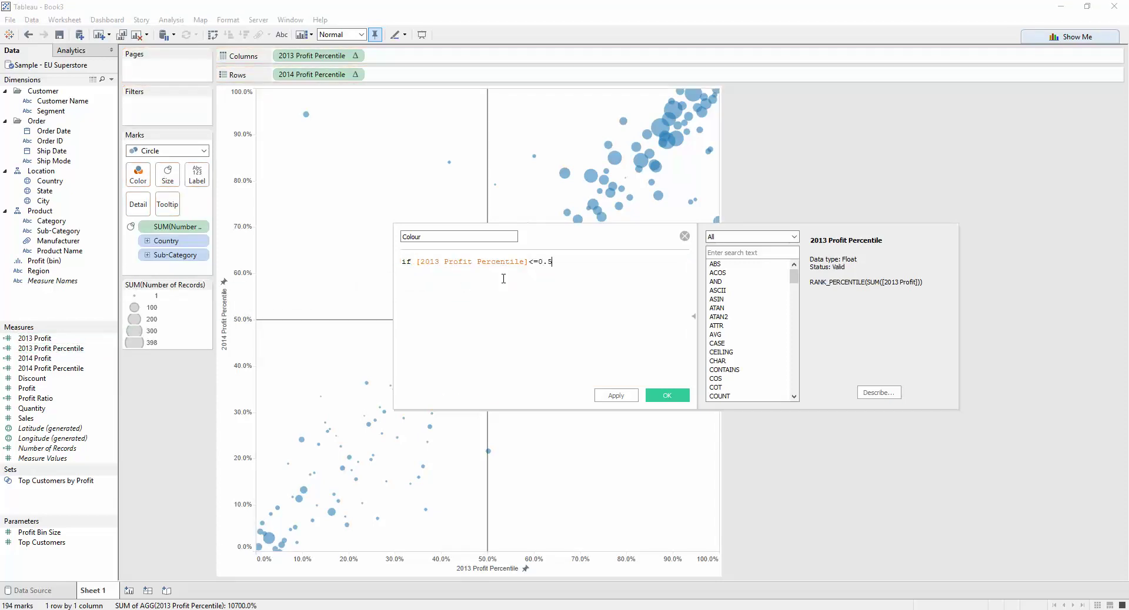
{"action": "type", "text": "<=0.5 an"}
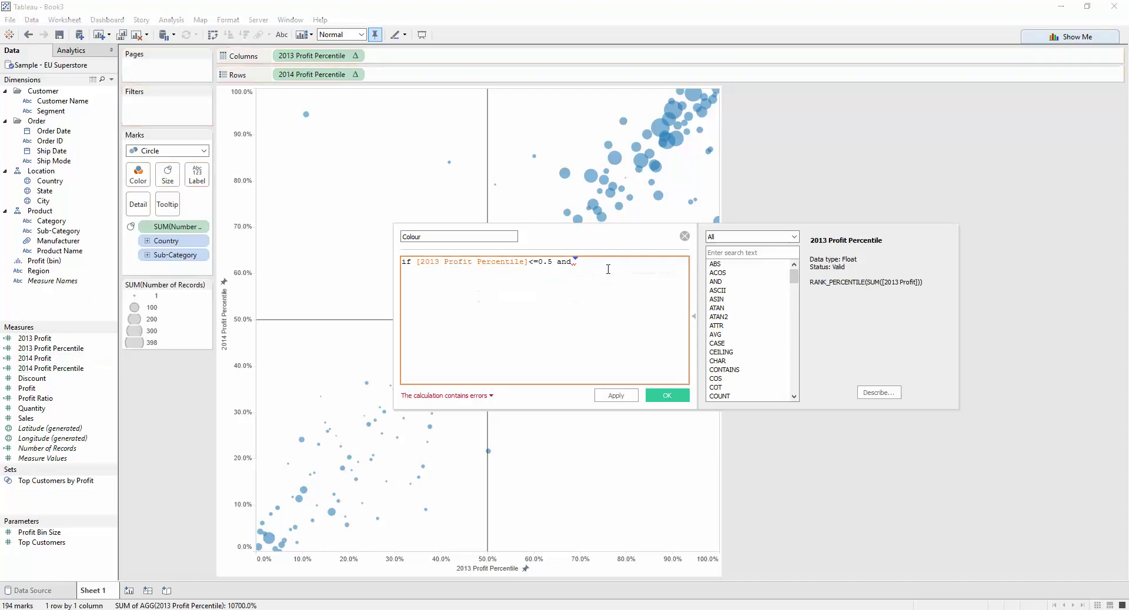
{"action": "type", "text": "d"}
{"action": "type", "text": "[2014 Profit Percentile]"}
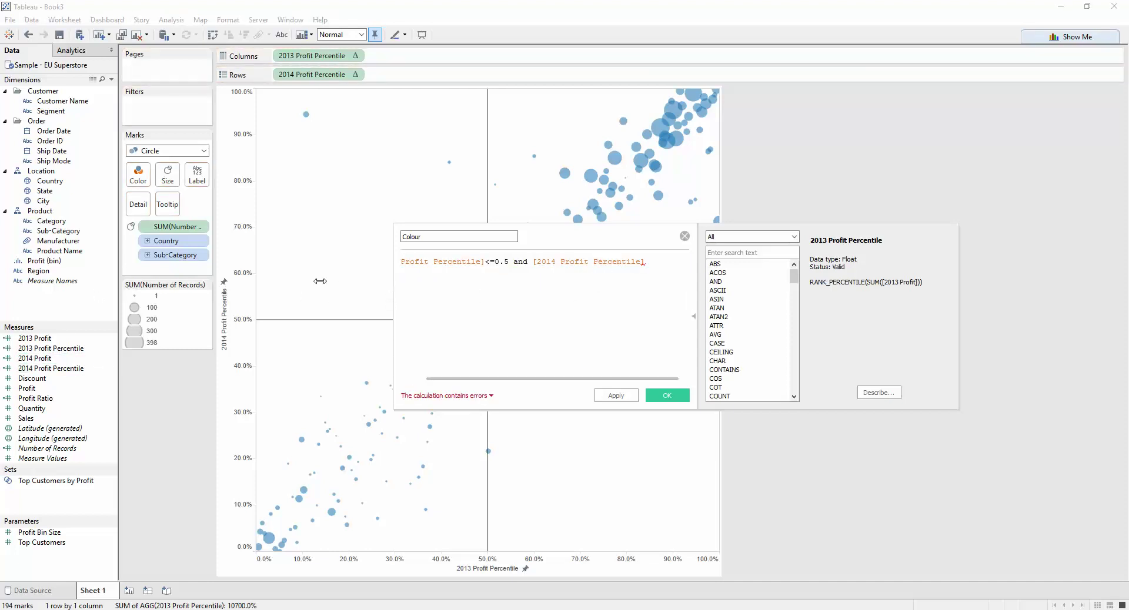
{"action": "left_click_drag", "start_coordinate": [320, 281], "coordinate": [169, 282]}
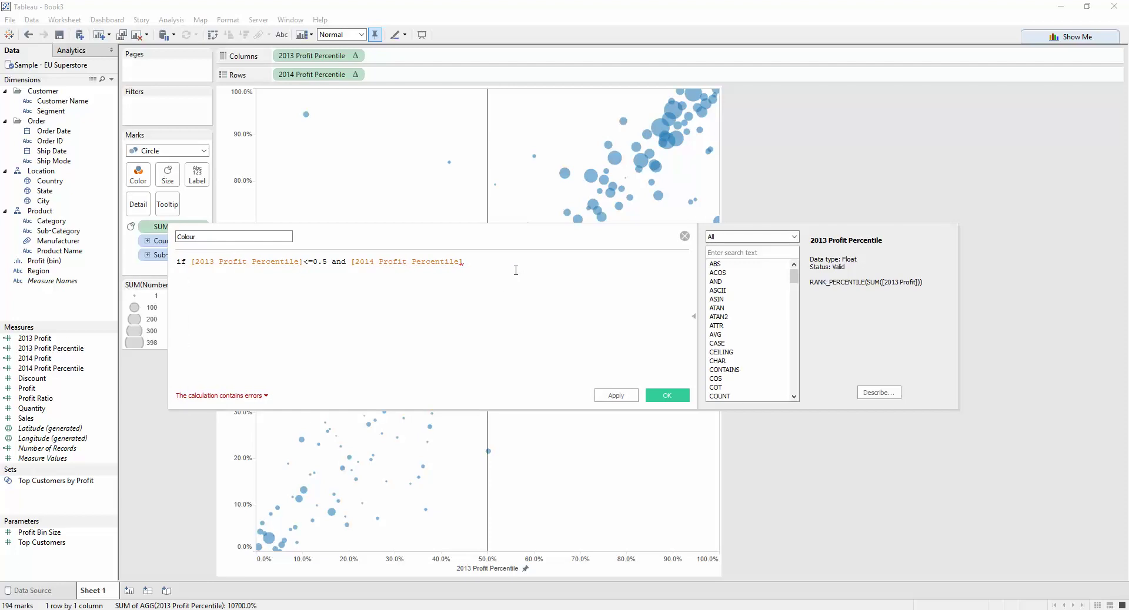
{"action": "type", "text": "<=0.5 then 'Bottom Right"}
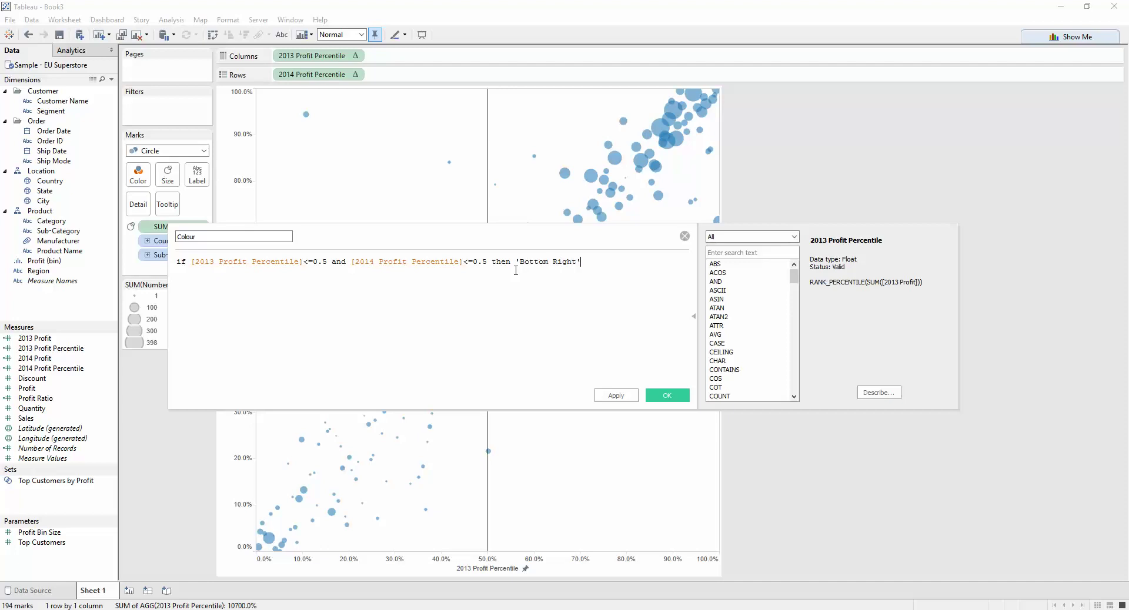
Step: Add an elseif line with 2013 > 0.5 and 2014 <= 0.5 returning 'Bottom Right'
{"action": "key", "text": "ctrl+a"}
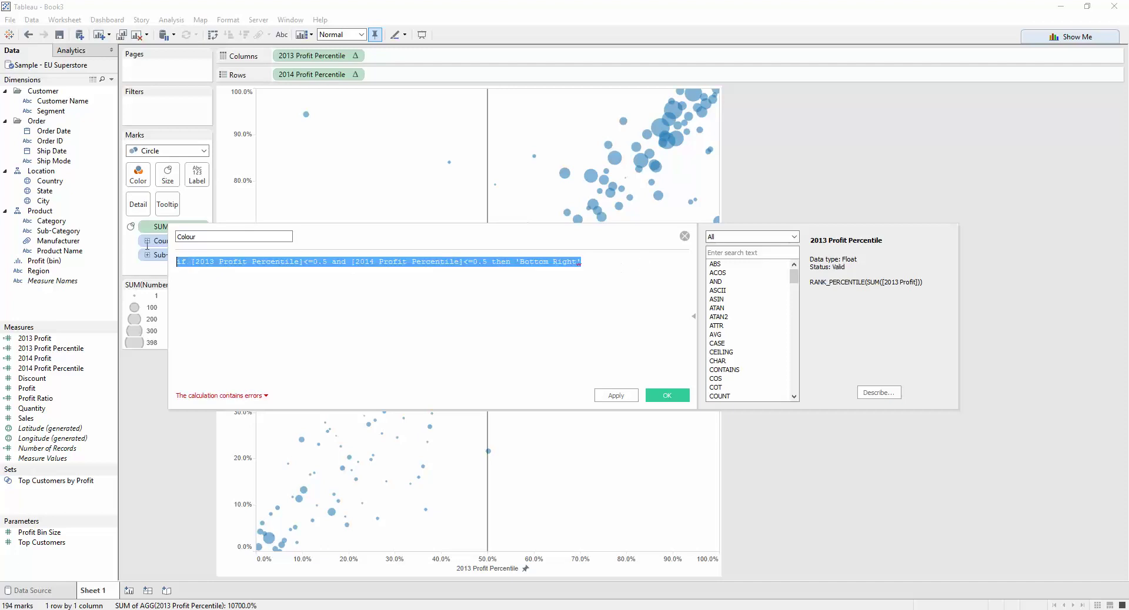
{"action": "key", "text": "ctrl+c"}
{"action": "key", "text": "End"}
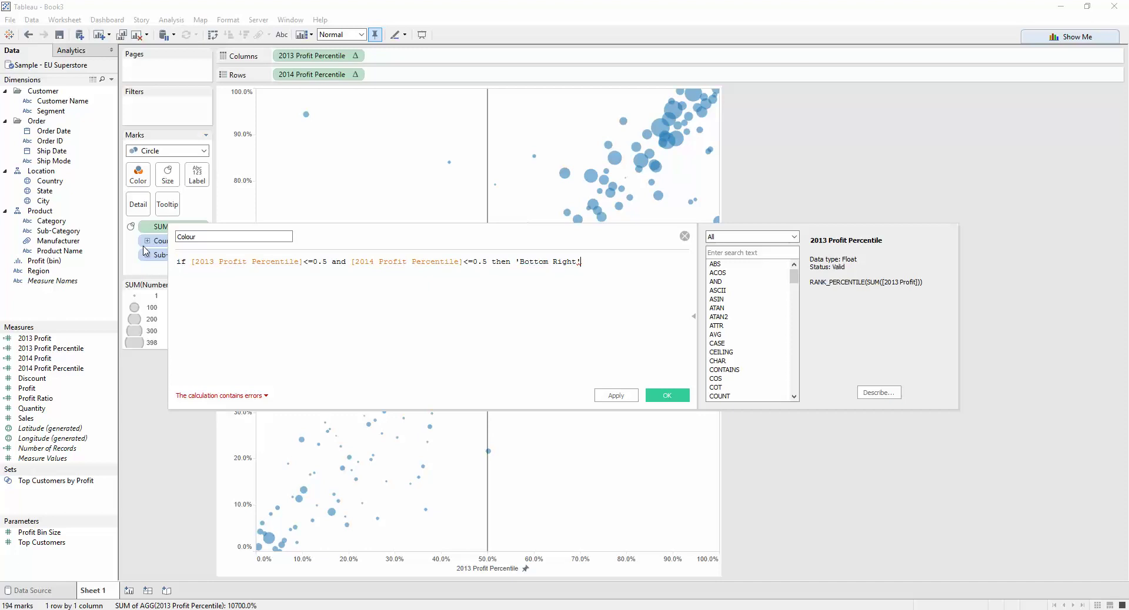
{"action": "key", "text": "Return"}
{"action": "type", "text": "else"}
{"action": "key", "text": "ctrl+v"}
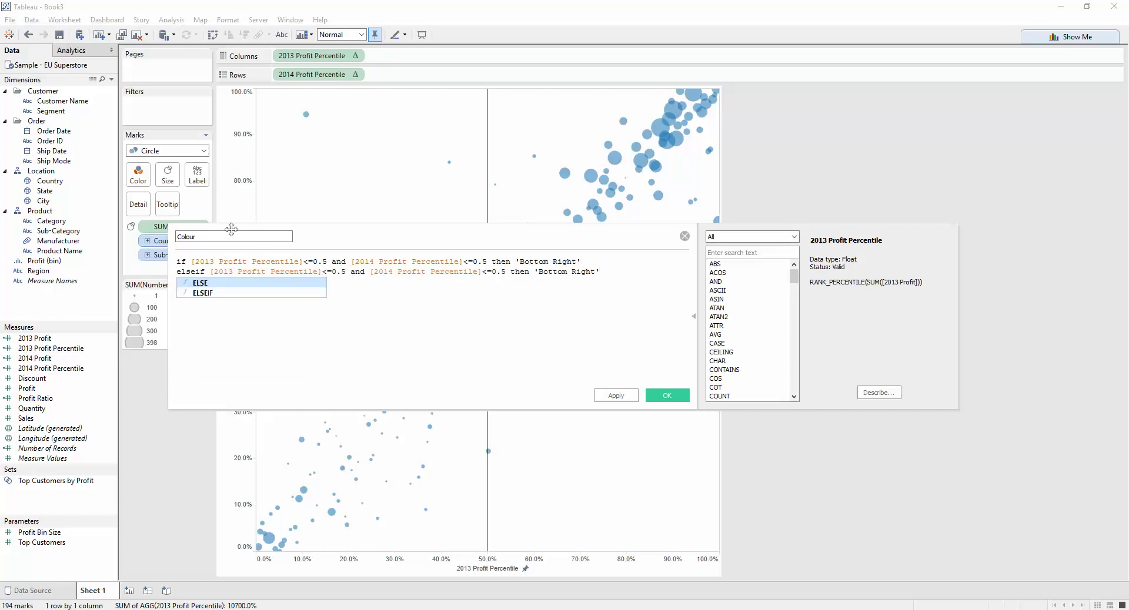
{"action": "left_click", "coordinate": [325, 273]}
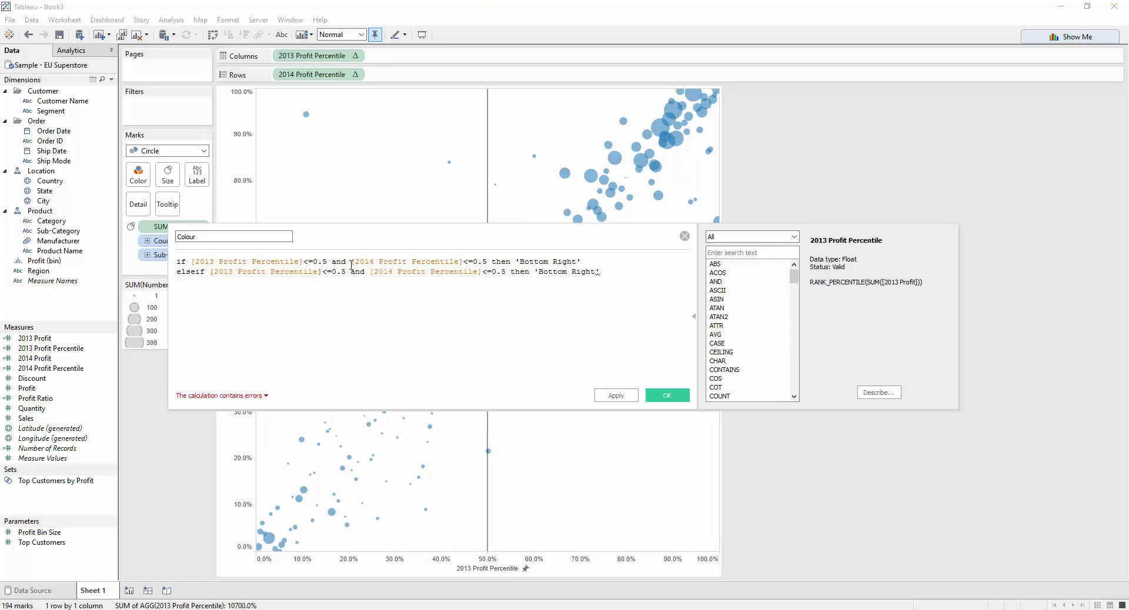
{"action": "key", "text": "Delete"}
{"action": "key", "text": "Delete"}
{"action": "type", "text": ">"}
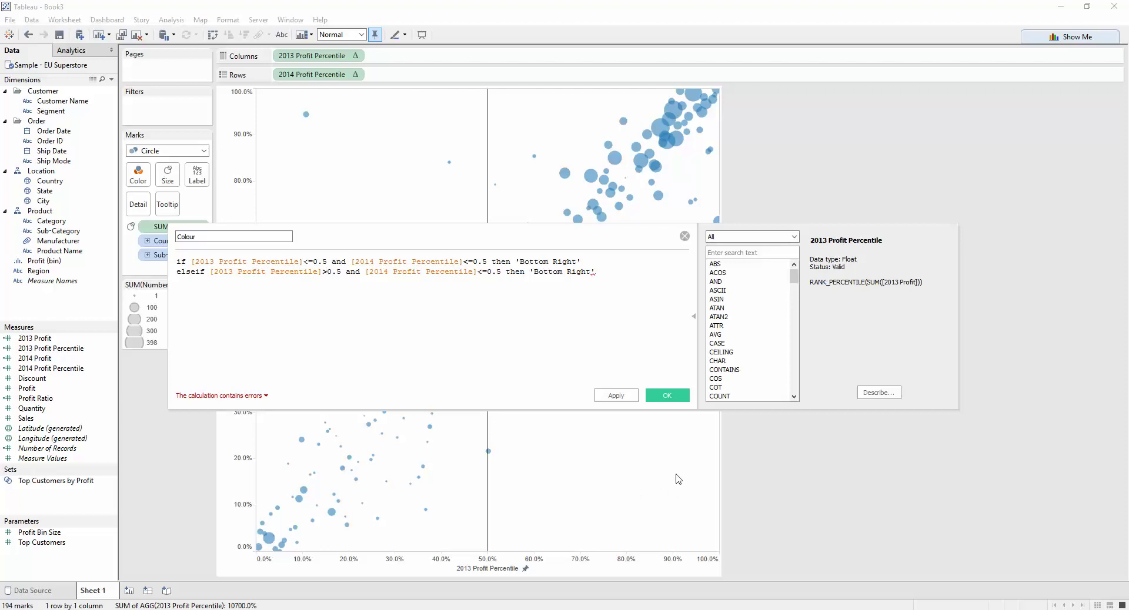
Step: Change the first branch's result from 'Bottom Right' to 'Bottom Left'
{"action": "double_click", "coordinate": [536, 261]}
{"action": "double_click", "coordinate": [563, 261]}
{"action": "type", "text": "Lef"}
Step: Add a third branch: 2013 <= 0.5 and 2014 > 0.5 returns 'Top Left'
{"action": "left_click_drag", "start_coordinate": [595, 272], "coordinate": [177, 273]}
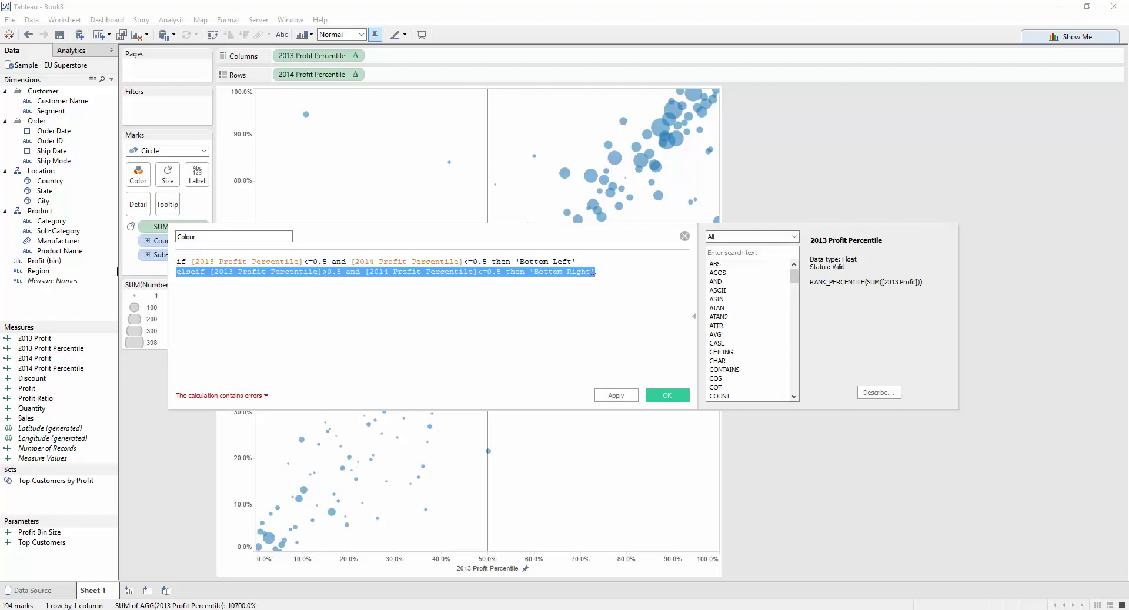
{"action": "left_click", "coordinate": [610, 270]}
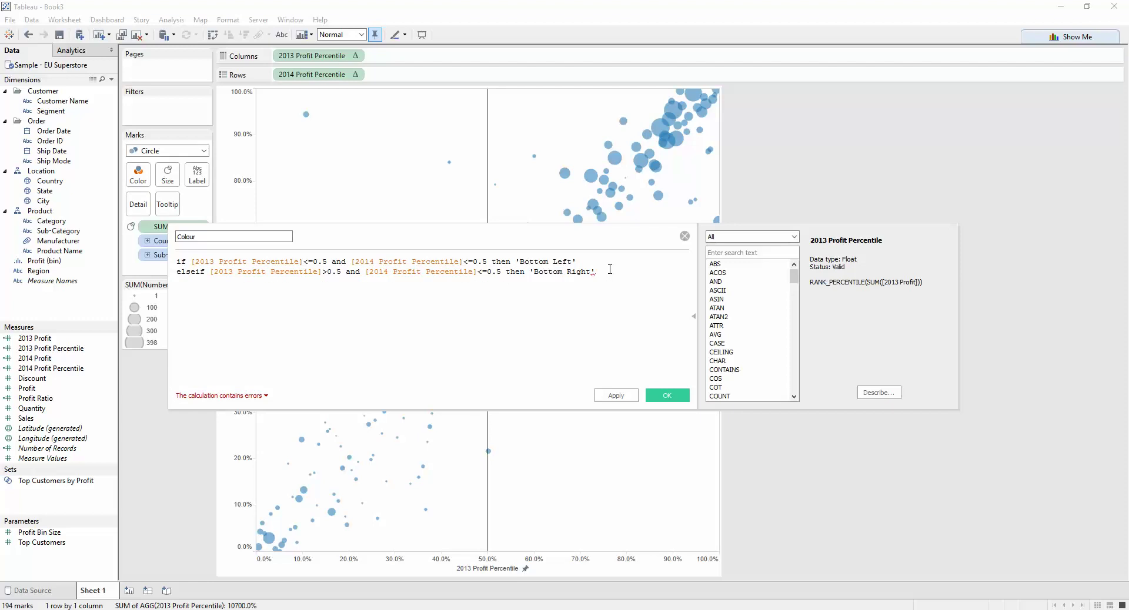
{"action": "key", "text": "Return"}
{"action": "key", "text": "ctrl+v"}
{"action": "double_click", "coordinate": [324, 281]}
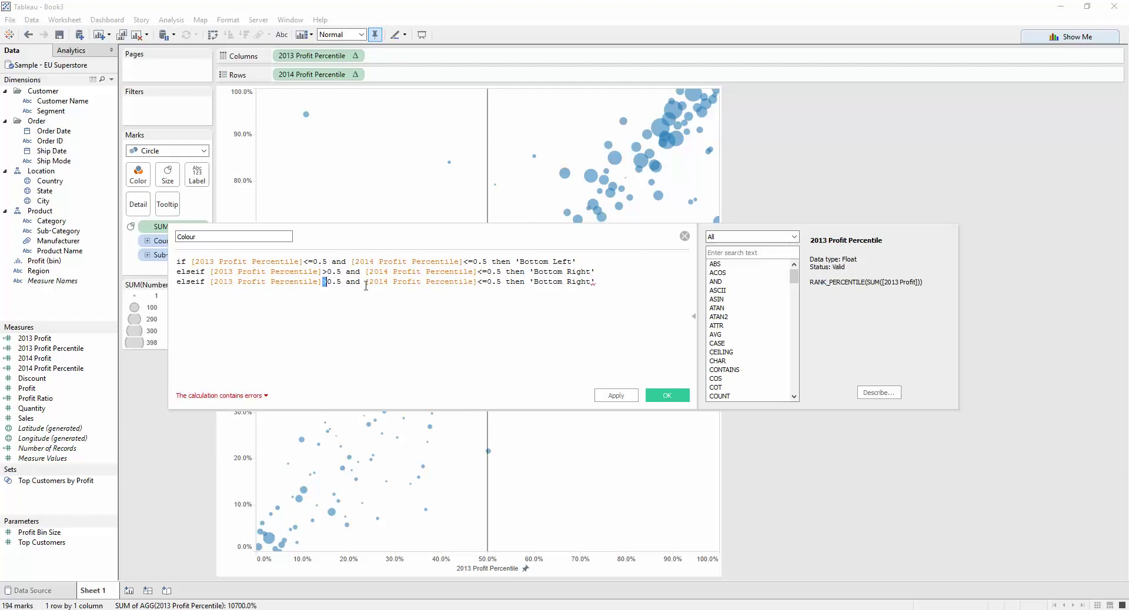
{"action": "type", "text": "<="}
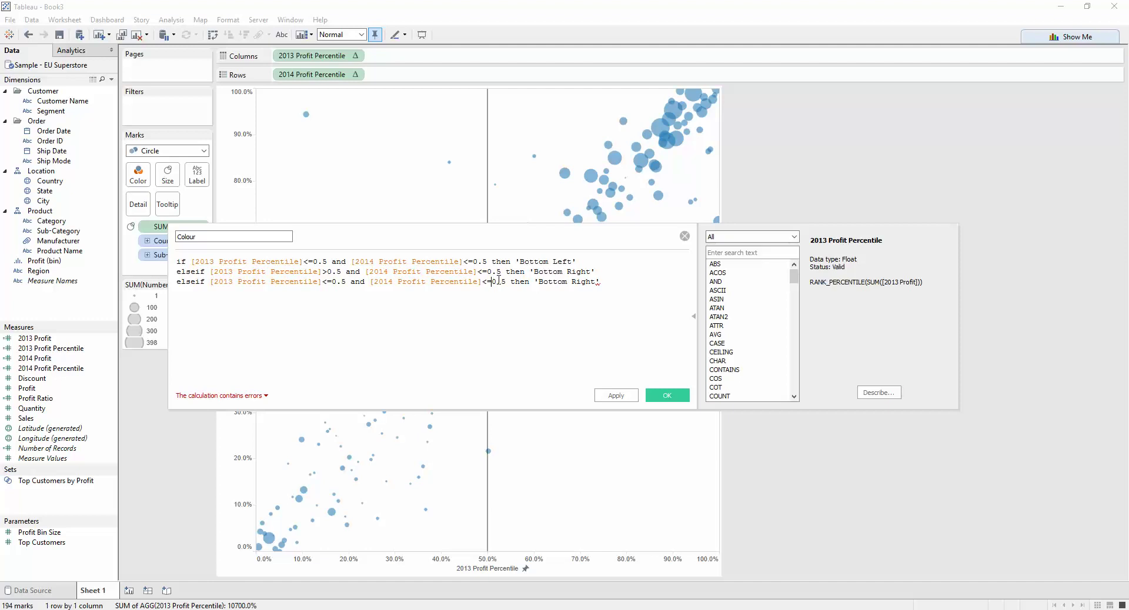
{"action": "key", "text": "BackSpace"}
{"action": "key", "text": "BackSpace"}
{"action": "type", "text": ">"}
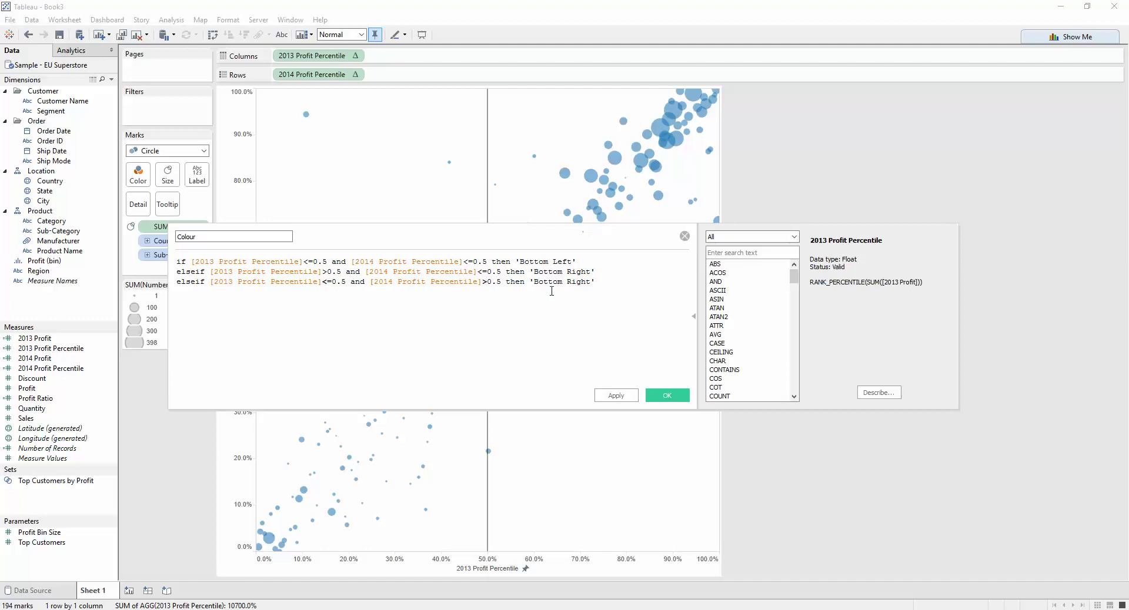
{"action": "double_click", "coordinate": [547, 281]}
{"action": "type", "text": "Top"}
{"action": "key", "text": "shift+Right"}
{"action": "key", "text": "shift+Right"}
{"action": "key", "text": "shift+Right"}
{"action": "key", "text": "shift+Right"}
{"action": "key", "text": "shift+Right"}
{"action": "type", "text": "Left"}
Step: Add a 'Top Right' branch for both above 0.5, then else 'ERROR' and end
{"action": "key", "text": "Return"}
{"action": "left_click_drag", "start_coordinate": [577, 282], "coordinate": [176, 282]}
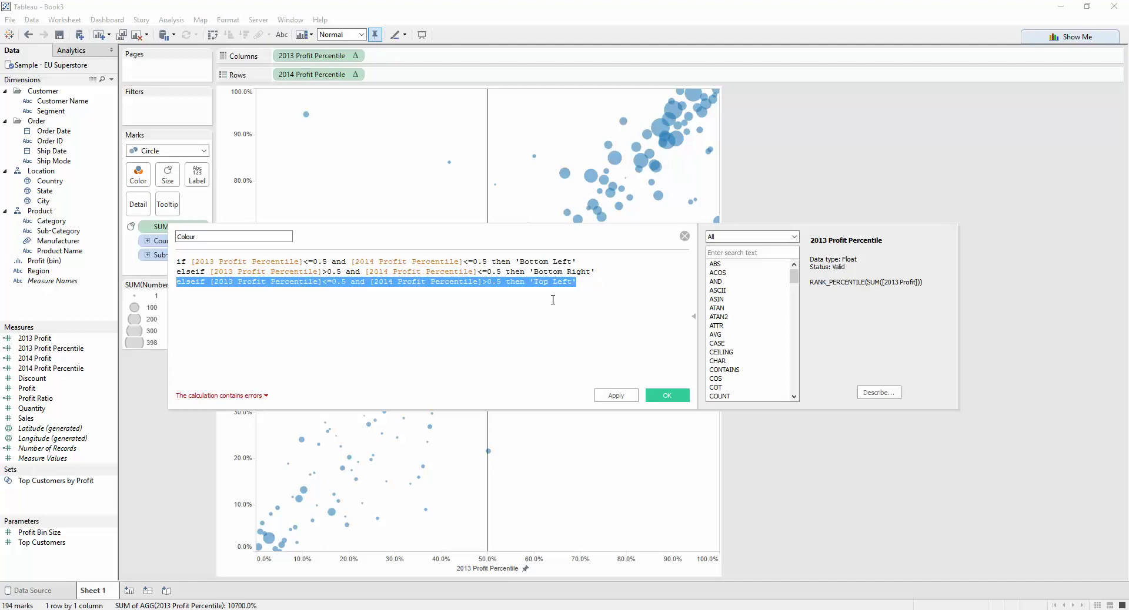
{"action": "left_click", "coordinate": [599, 292]}
{"action": "key", "text": "ctrl+v"}
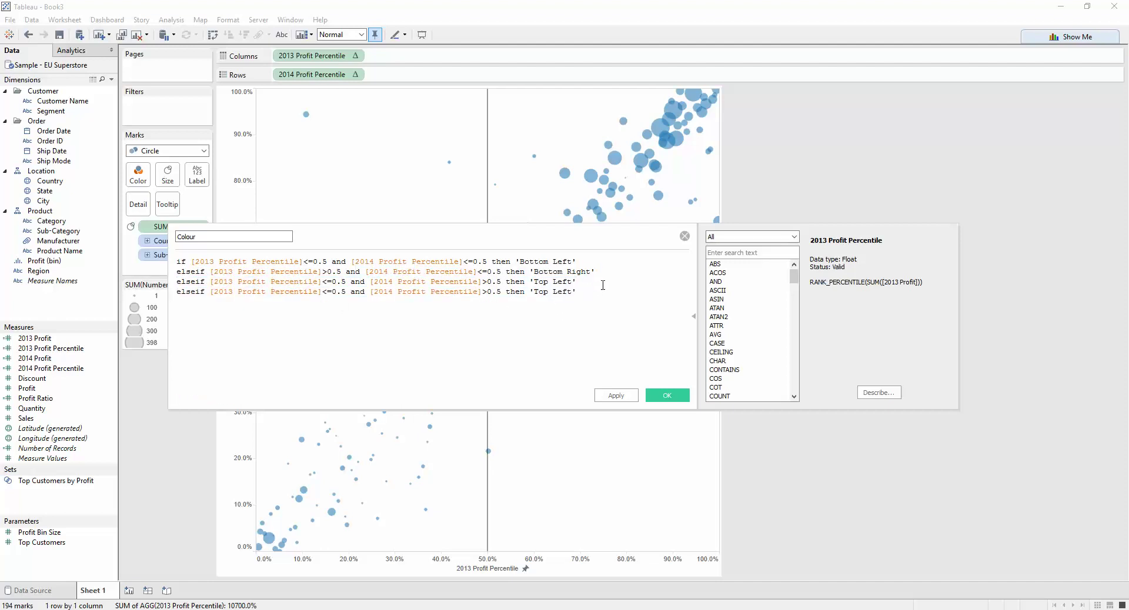
{"action": "key", "text": "BackSpace"}
{"action": "key", "text": "BackSpace"}
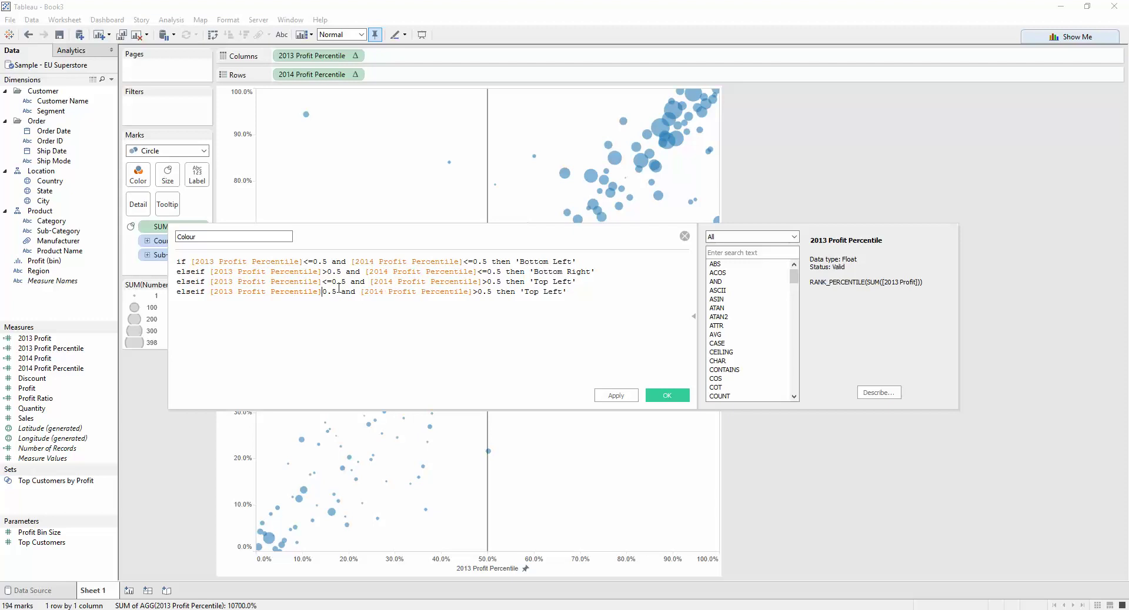
{"action": "type", "text": ">"}
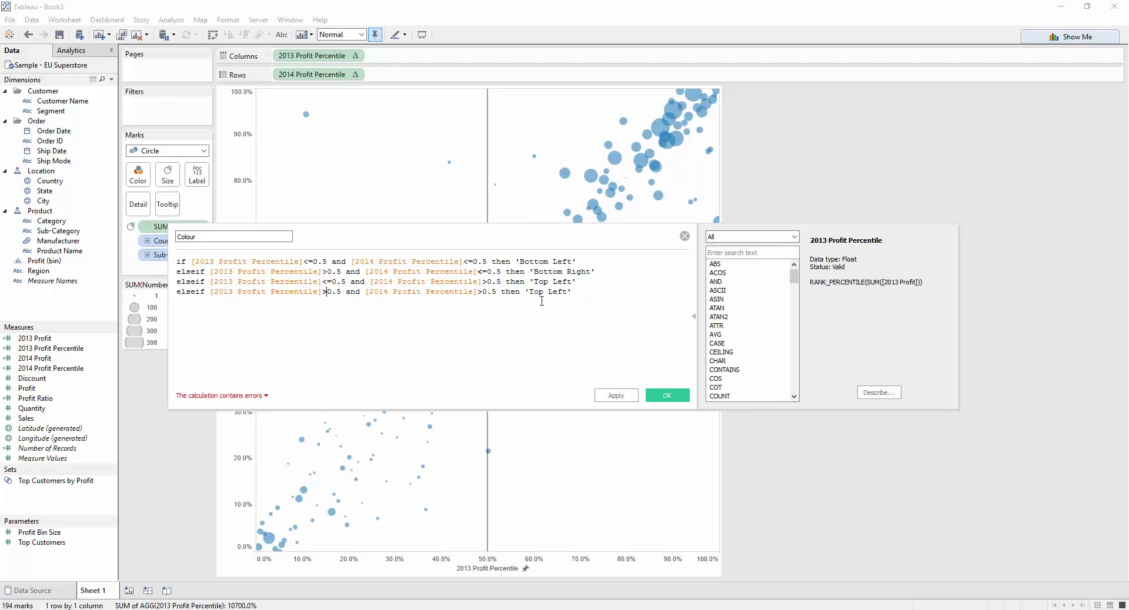
{"action": "left_click_drag", "start_coordinate": [568, 292], "coordinate": [547, 291]}
{"action": "type", "text": "Ri"}
{"action": "type", "text": "e"}
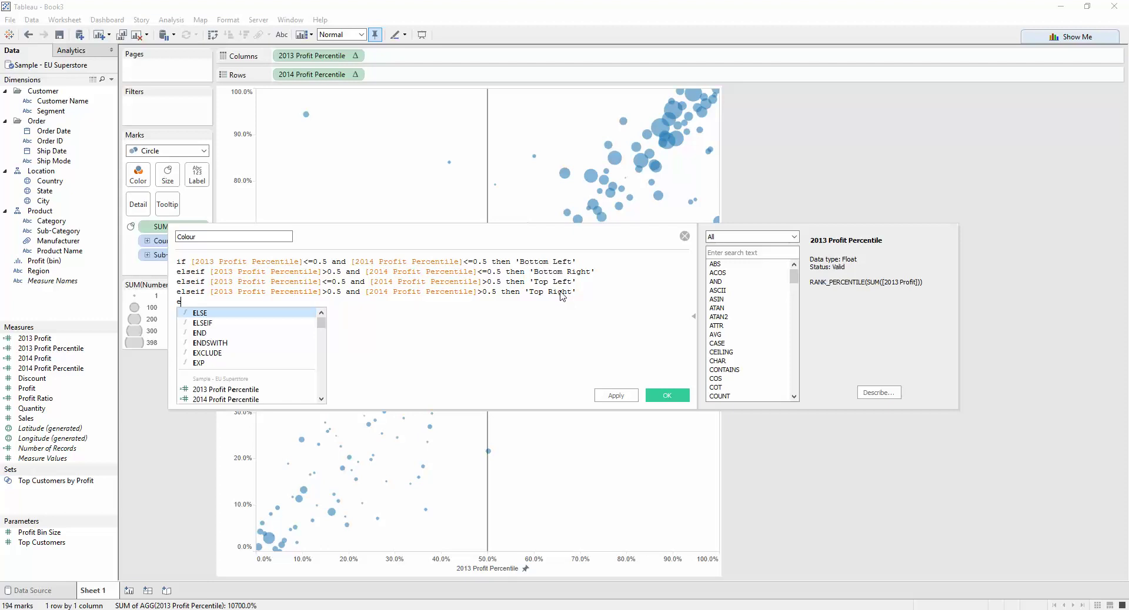
{"action": "type", "text": "lse "}
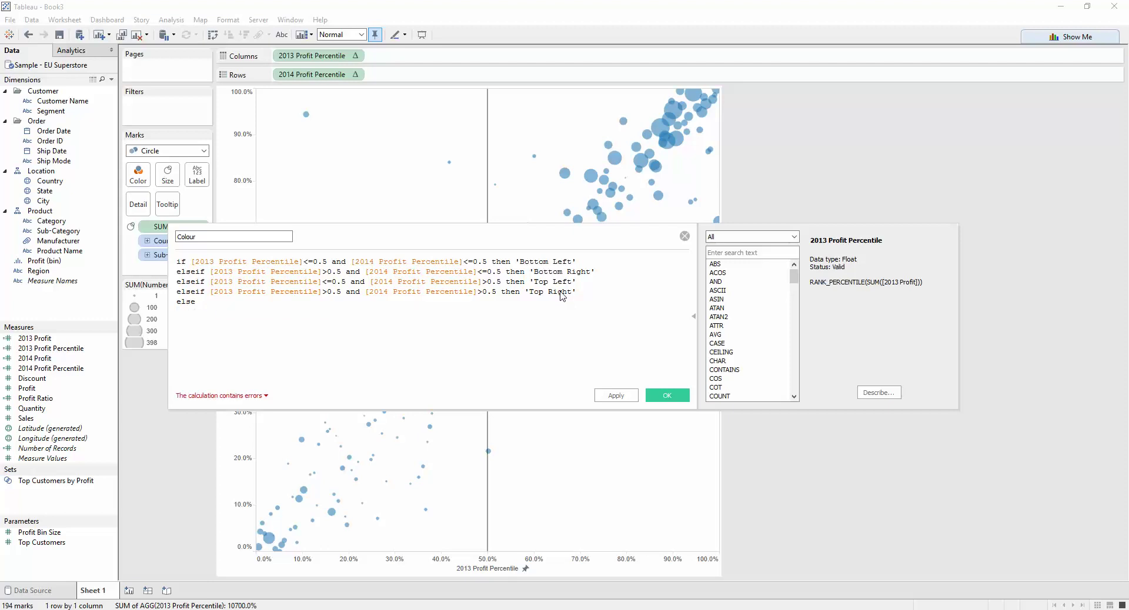
{"action": "type", "text": "'"}
{"action": "type", "text": "end"}
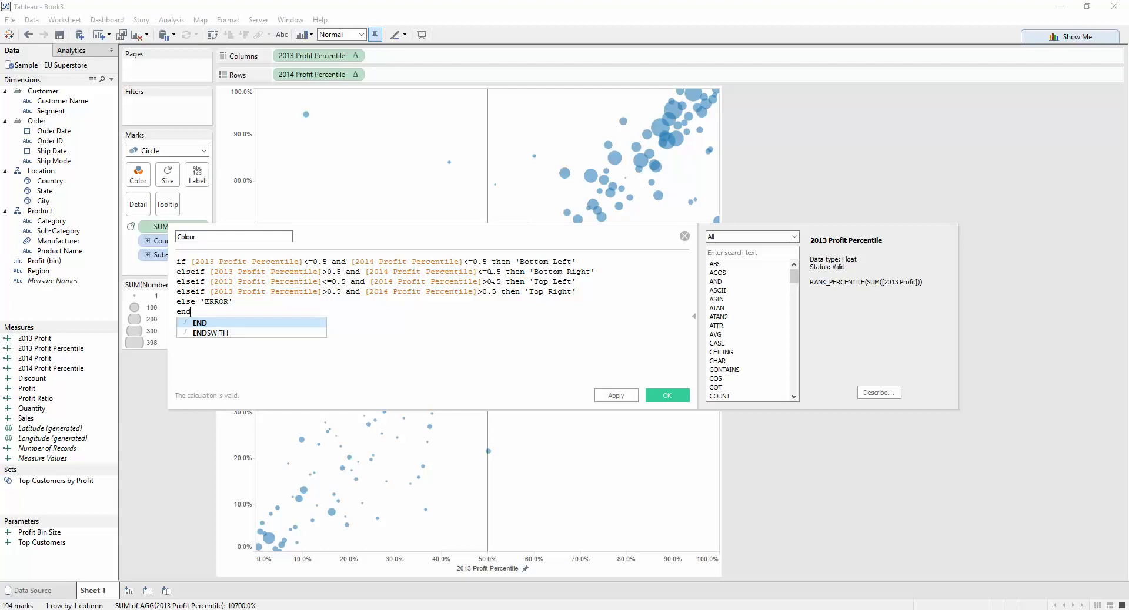
{"action": "left_click", "coordinate": [189, 317]}
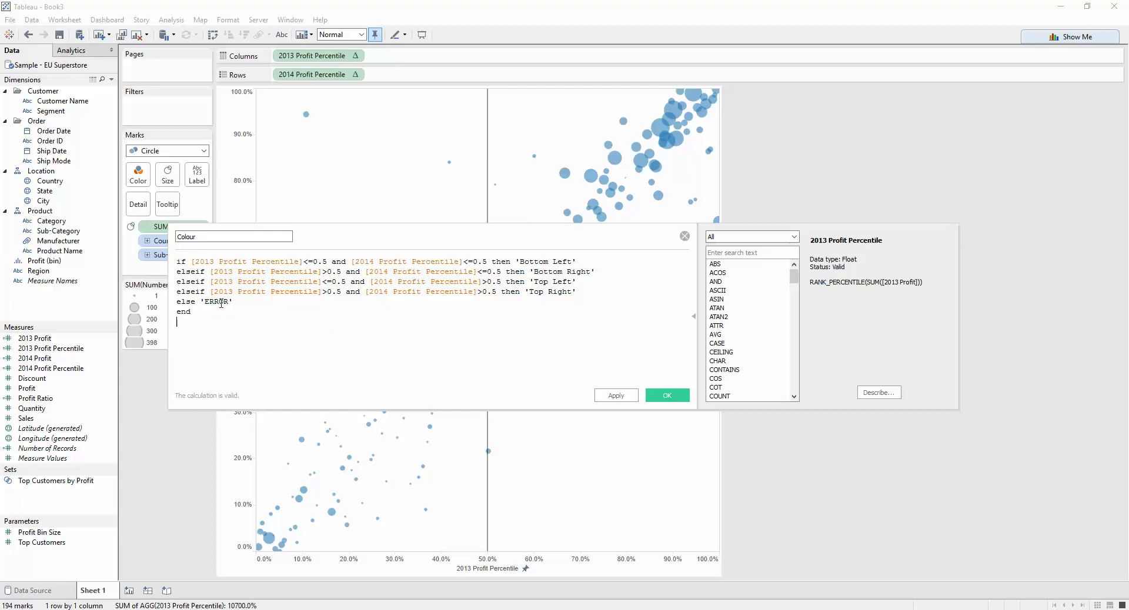
Step: Save the Colour calculation, colour the marks by it, and exclude the ERROR category
{"action": "left_click", "coordinate": [684, 398]}
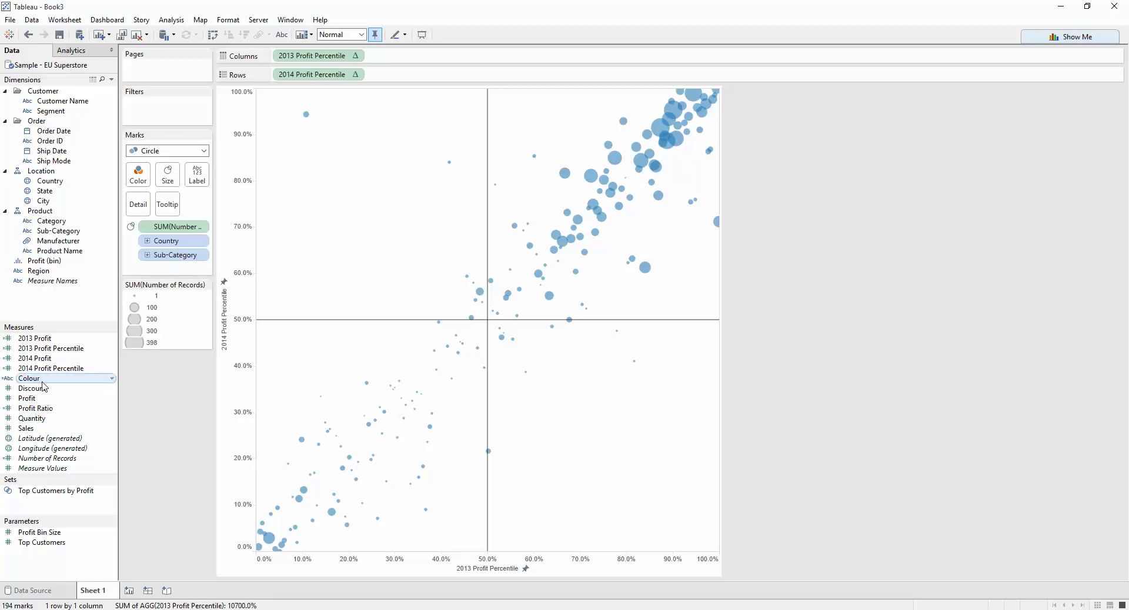
{"action": "left_click_drag", "start_coordinate": [29, 378], "coordinate": [142, 182]}
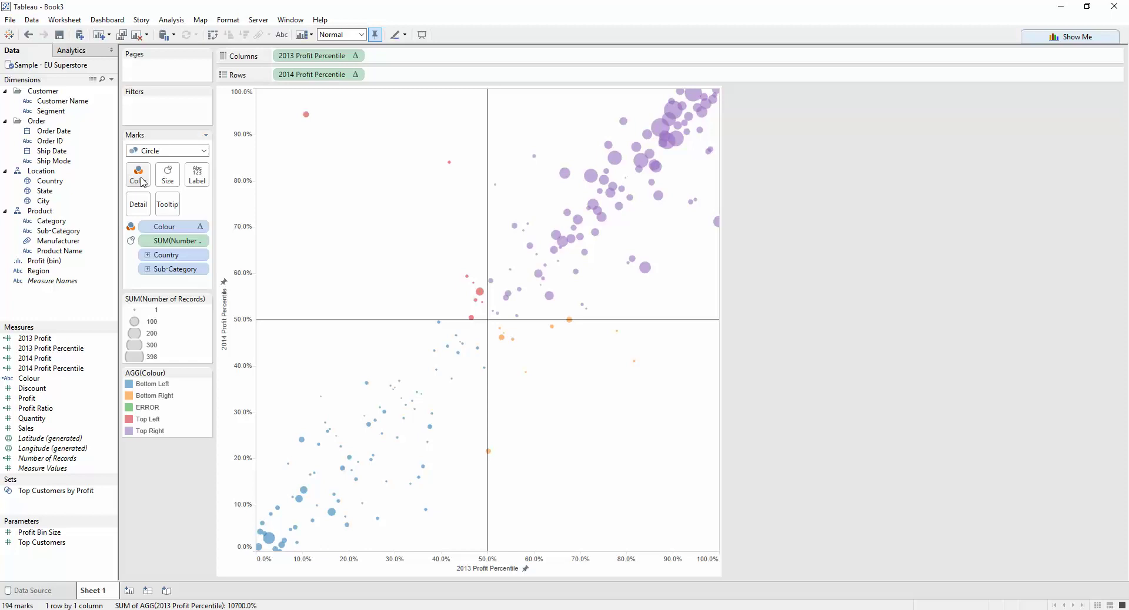
{"action": "left_click", "coordinate": [149, 408]}
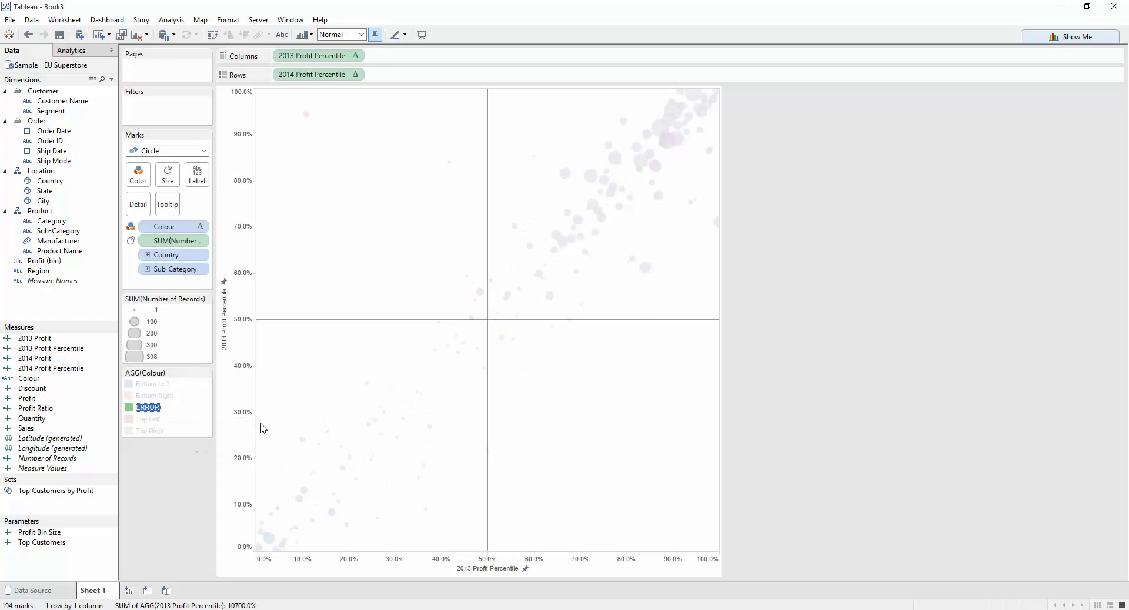
{"action": "left_click", "coordinate": [148, 408]}
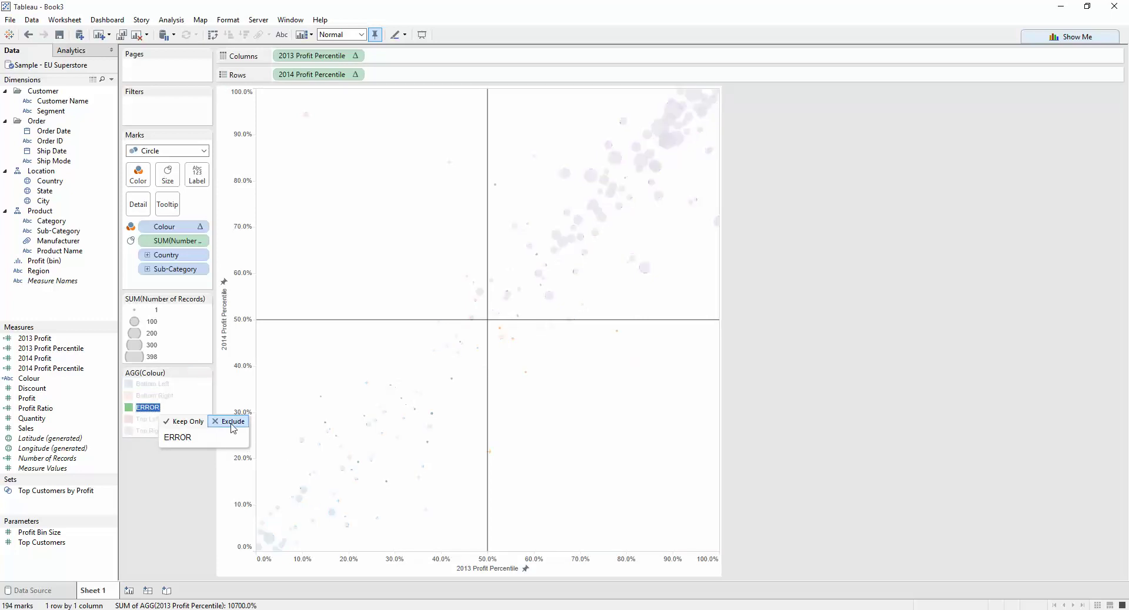
{"action": "left_click", "coordinate": [229, 421]}
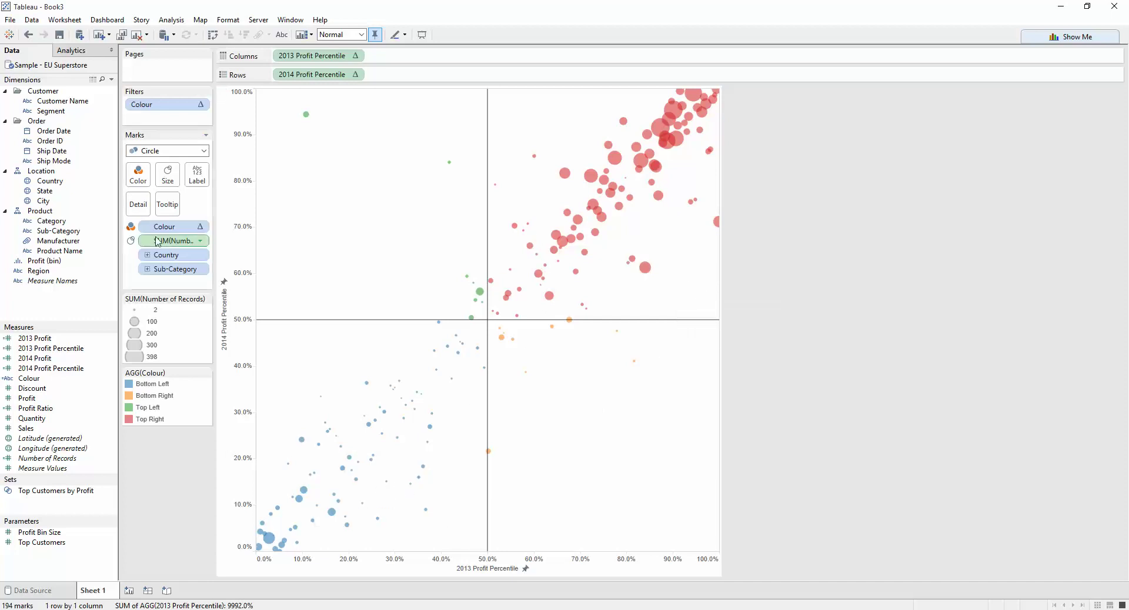
Step: Increase the mark size with the Size slider so every circle is larger
{"action": "left_click", "coordinate": [167, 175]}
{"action": "left_click_drag", "start_coordinate": [203, 204], "coordinate": [221, 204]}
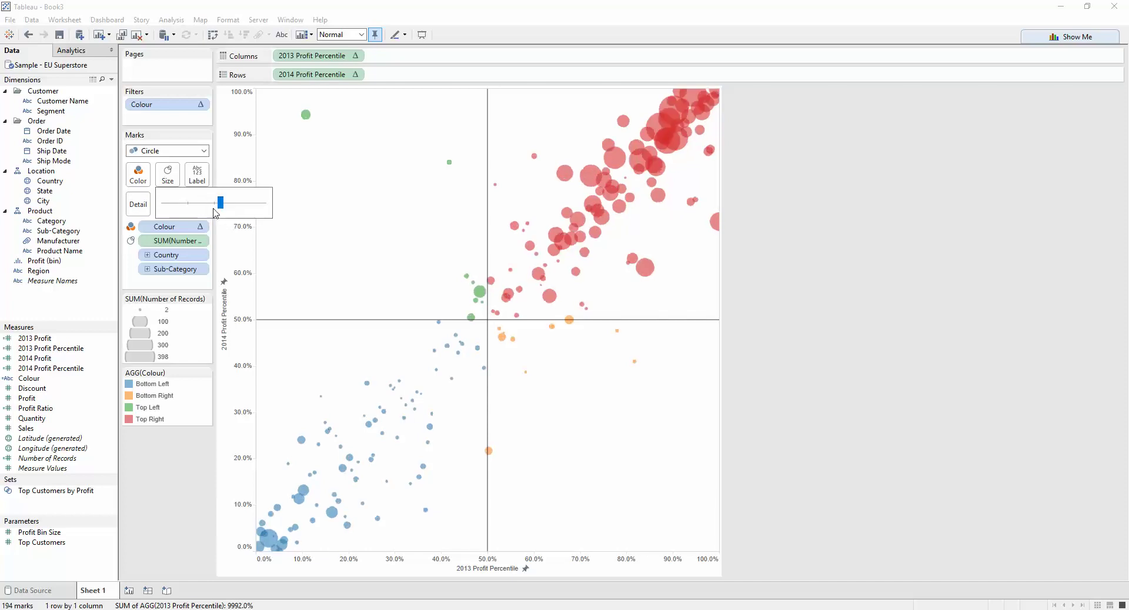
{"action": "left_click", "coordinate": [836, 205]}
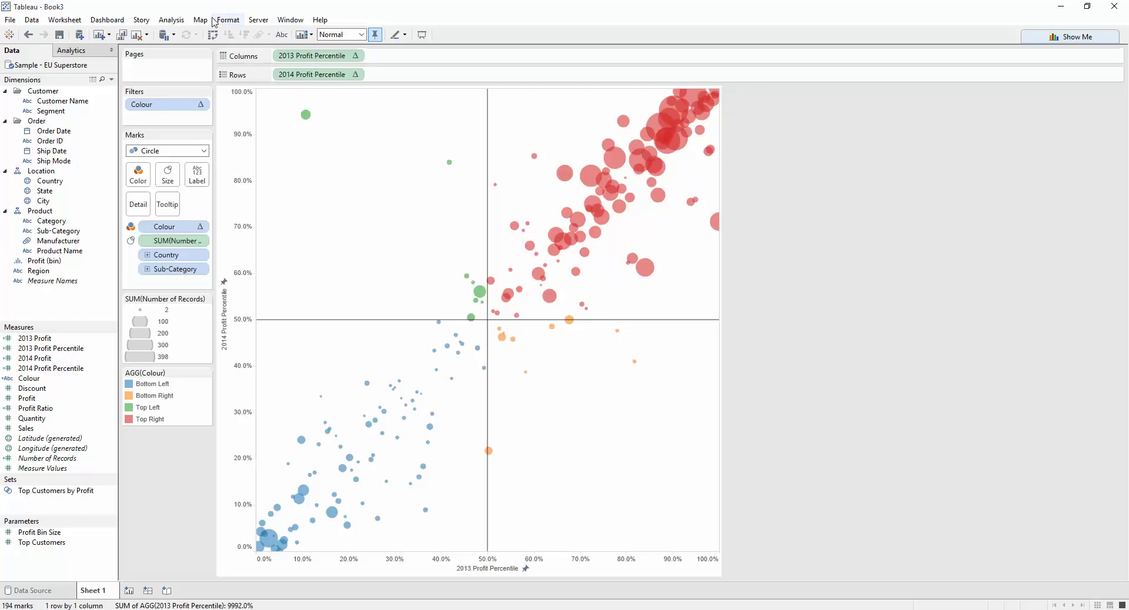
Step: Set annotation box to None and annotation font to bold Consolas 26
{"action": "left_click", "coordinate": [230, 19]}
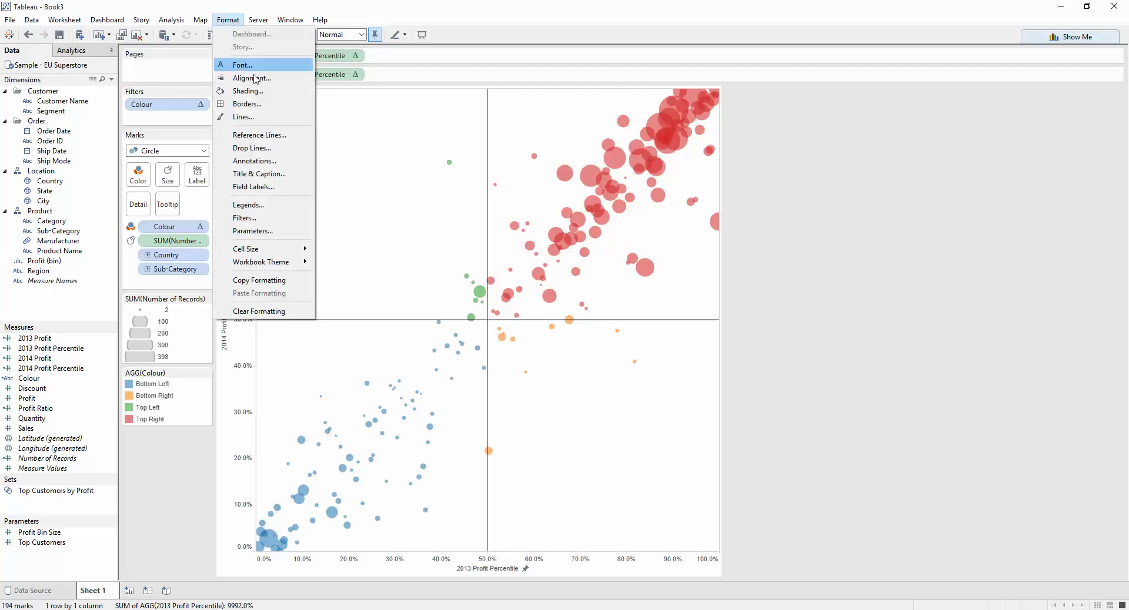
{"action": "left_click", "coordinate": [279, 164]}
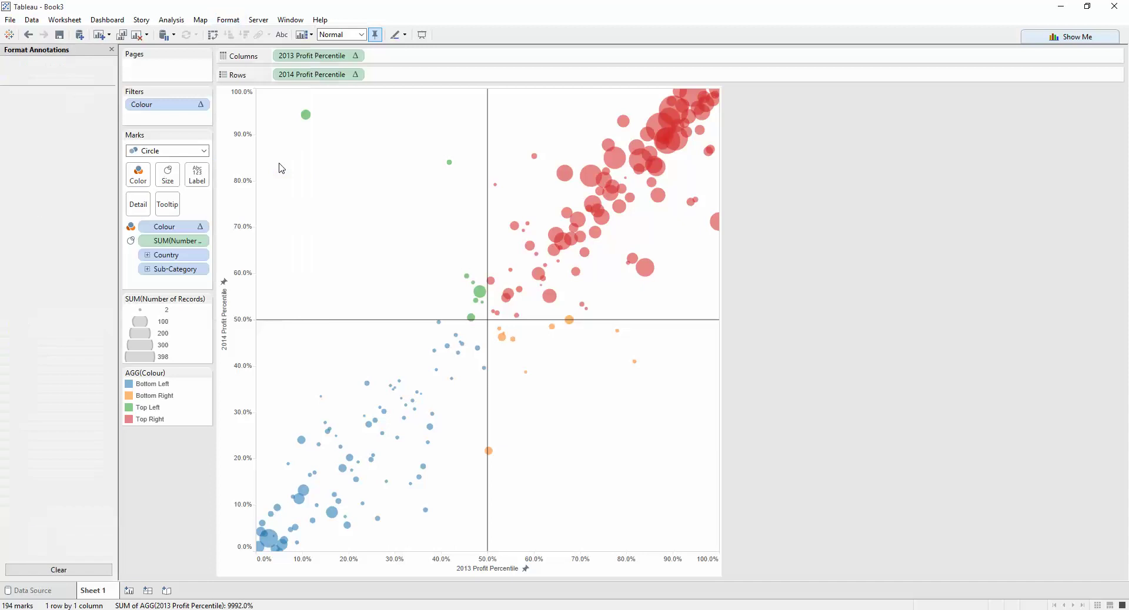
{"action": "left_click", "coordinate": [87, 133]}
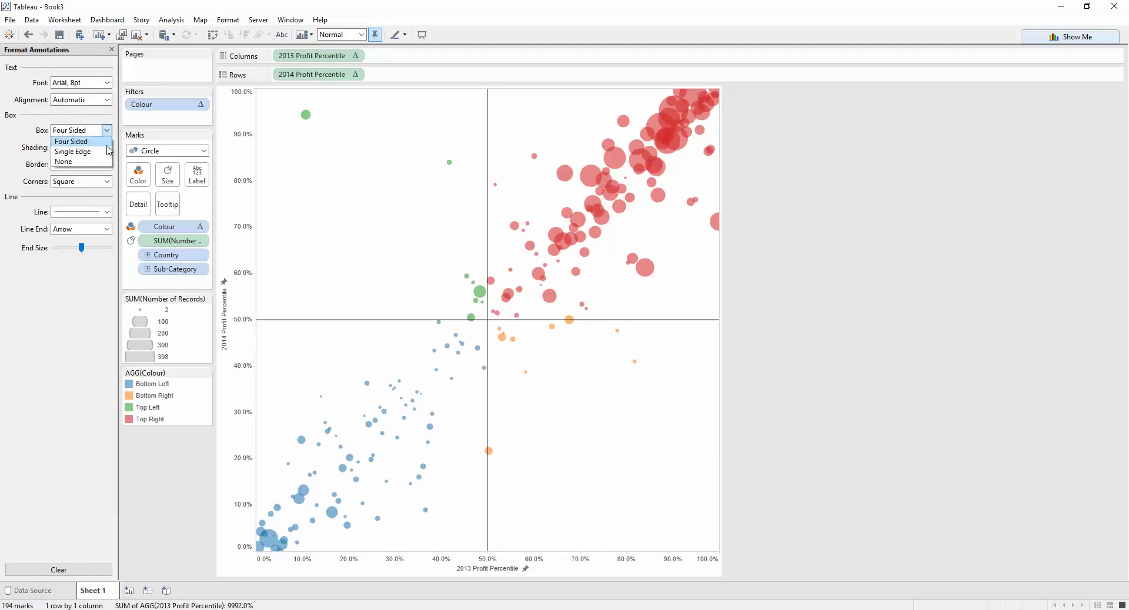
{"action": "left_click", "coordinate": [84, 173]}
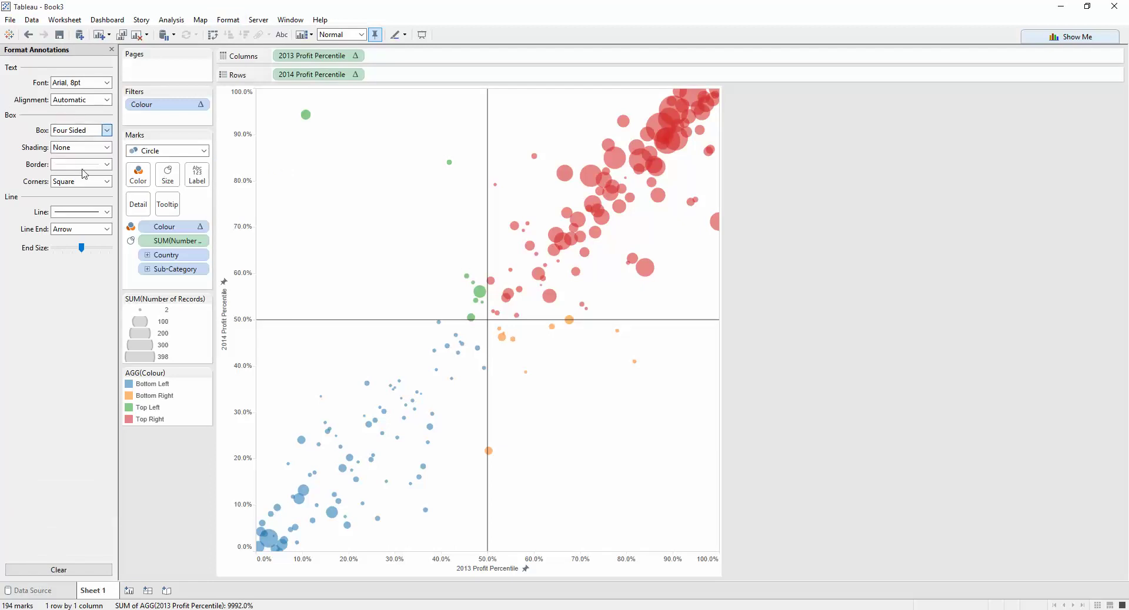
{"action": "left_click", "coordinate": [81, 83]}
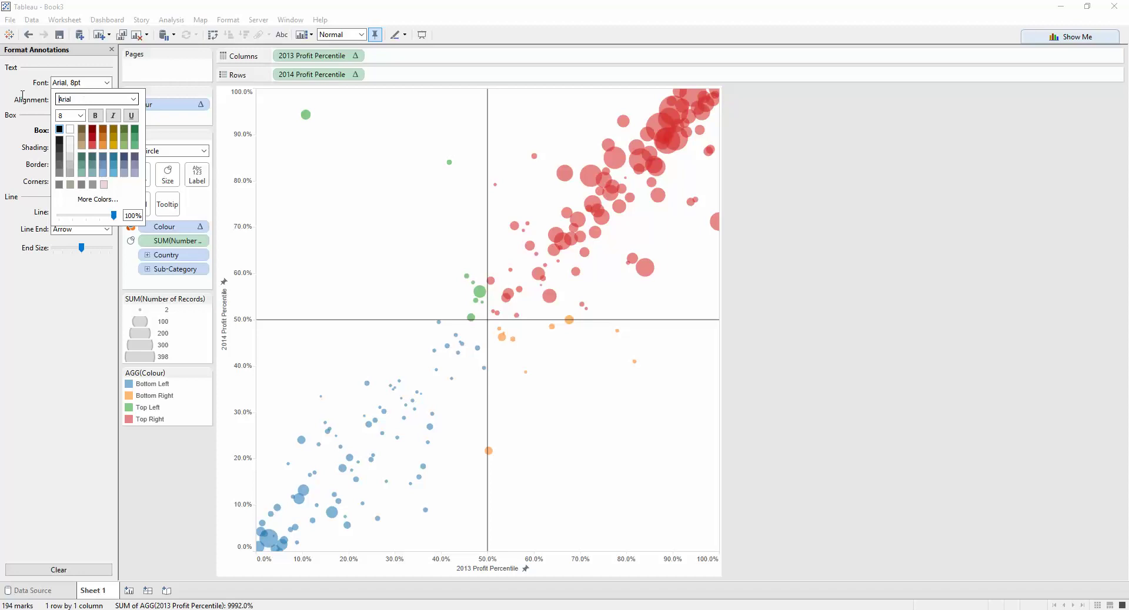
{"action": "type", "text": "Consolas"}
{"action": "left_click", "coordinate": [80, 115]}
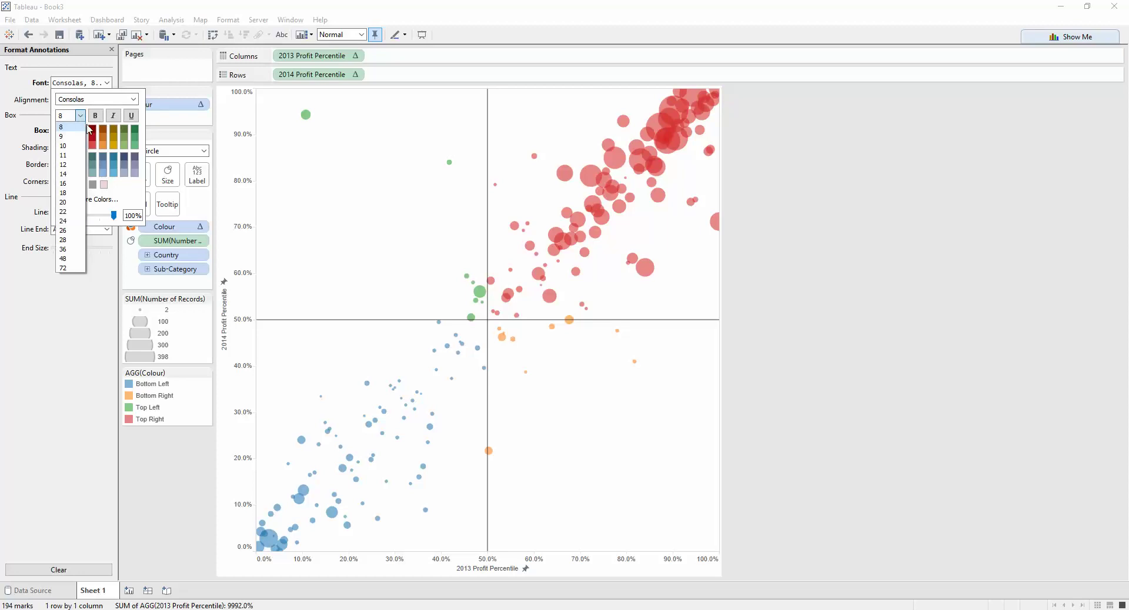
{"action": "left_click", "coordinate": [73, 235]}
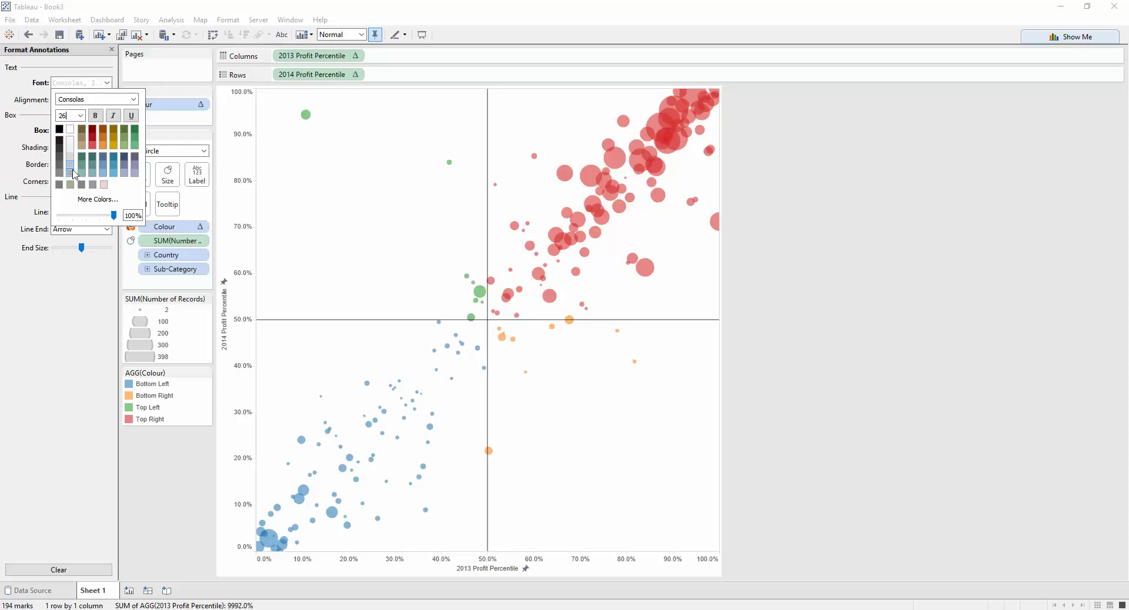
{"action": "left_click", "coordinate": [95, 116]}
{"action": "left_click", "coordinate": [80, 352]}
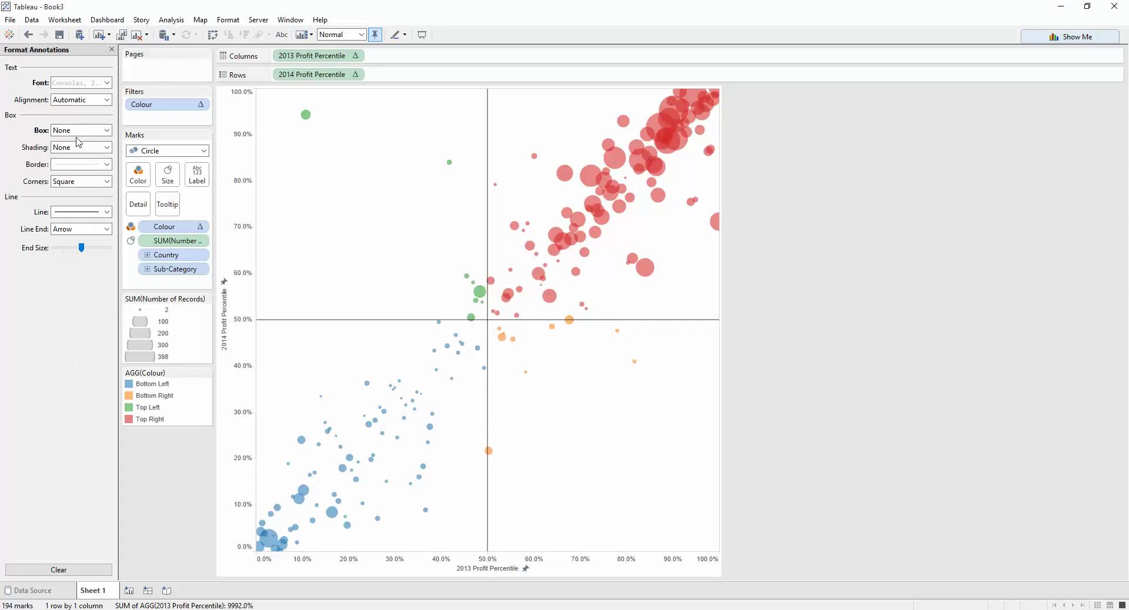
Step: Set the annotation border to None and close the annotation formatting
{"action": "left_click", "coordinate": [89, 164]}
{"action": "left_click", "coordinate": [101, 180]}
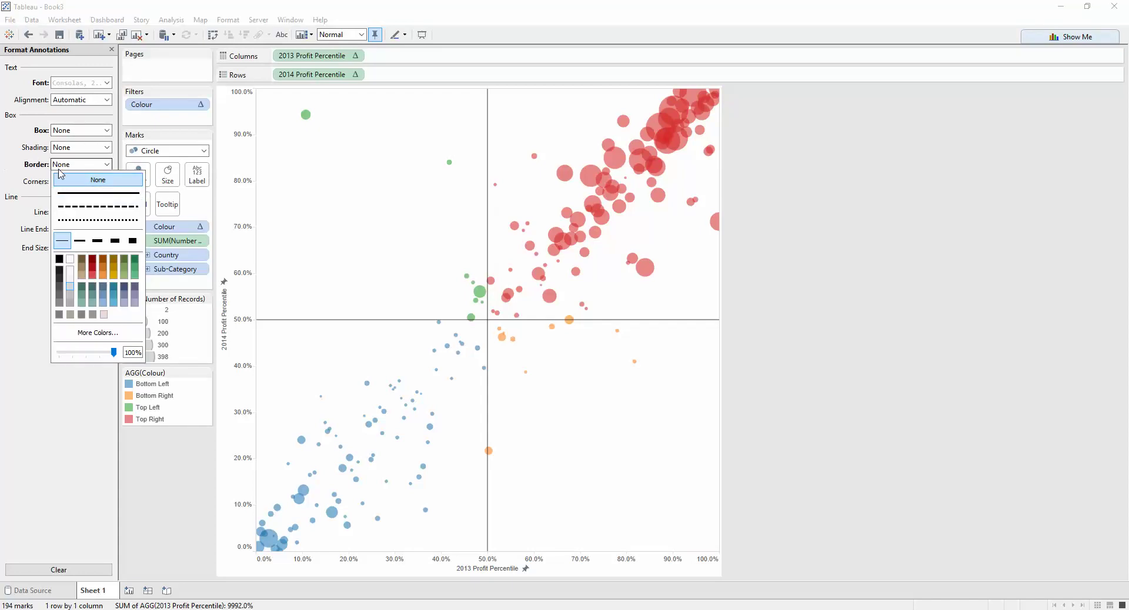
{"action": "left_click", "coordinate": [35, 166]}
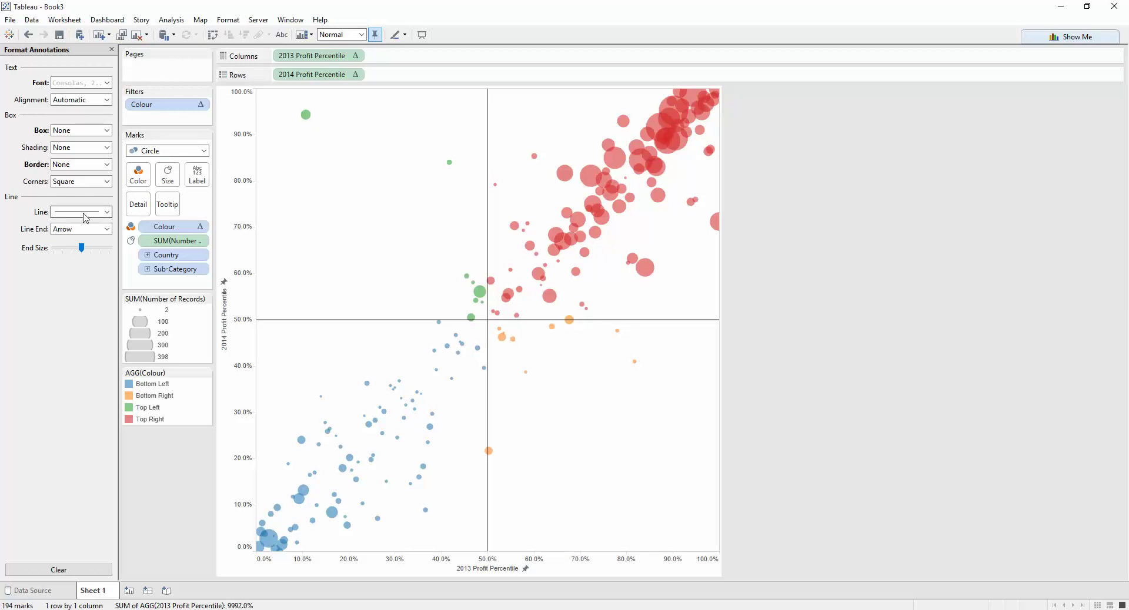
{"action": "left_click", "coordinate": [111, 50]}
Step: Add an 'Improvers' area annotation in the top-left quadrant, widened to fit one line
{"action": "right_click", "coordinate": [350, 188]}
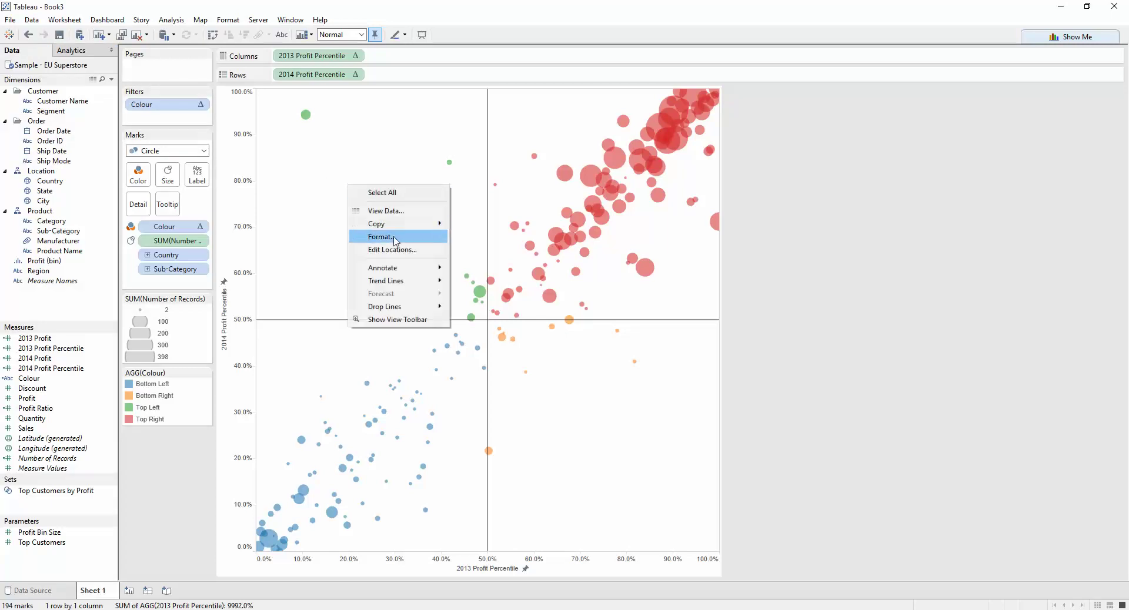
{"action": "mouse_move", "coordinate": [407, 268]}
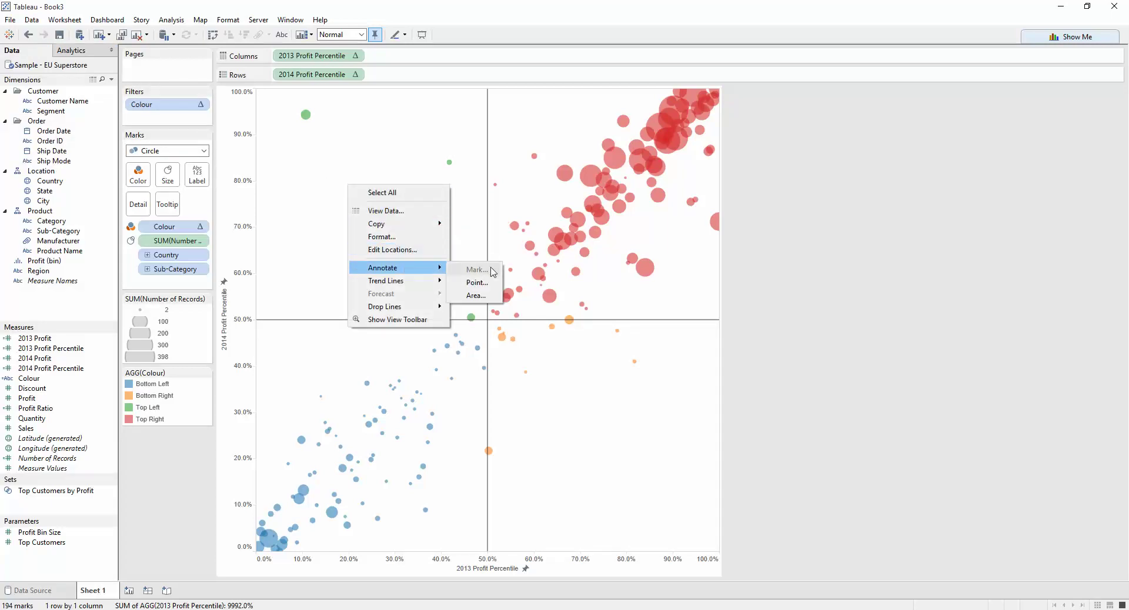
{"action": "left_click", "coordinate": [475, 296]}
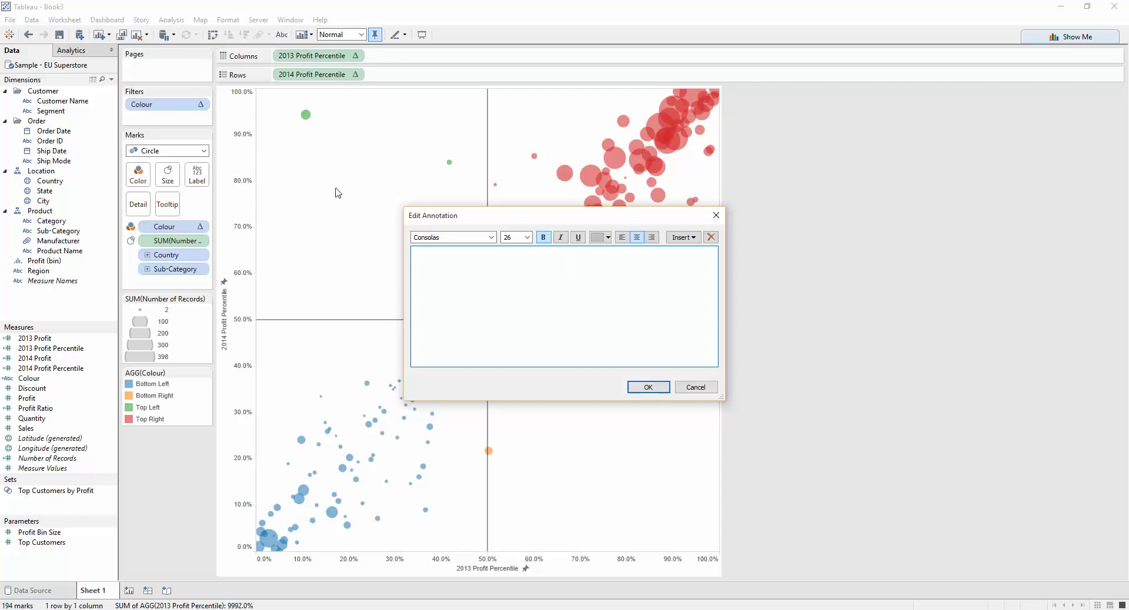
{"action": "type", "text": "Impo"}
{"action": "type", "text": "rovers"}
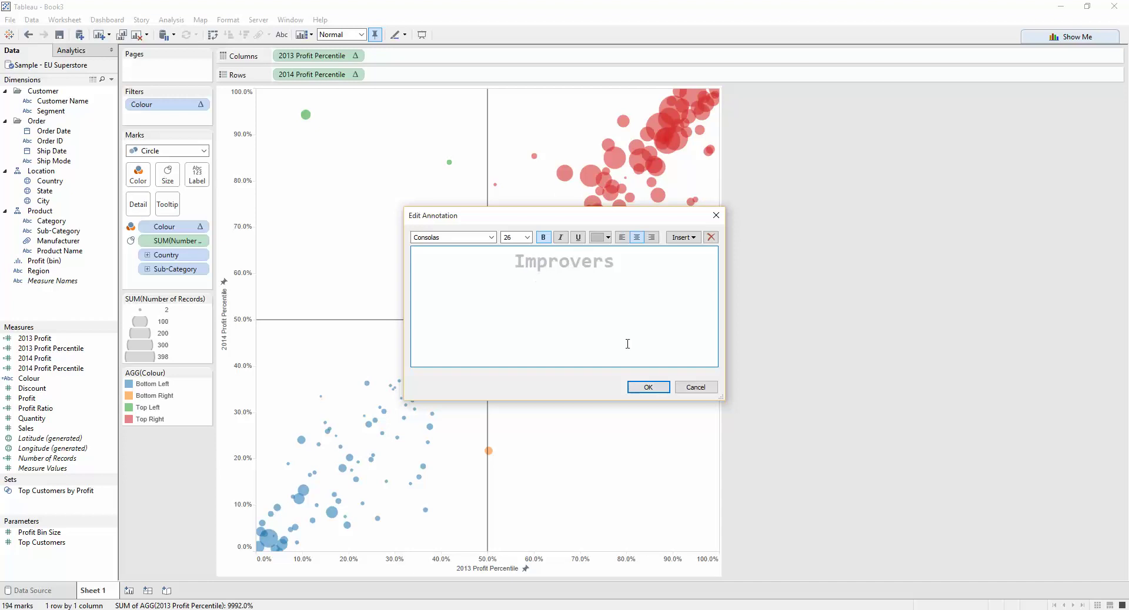
{"action": "left_click", "coordinate": [648, 387]}
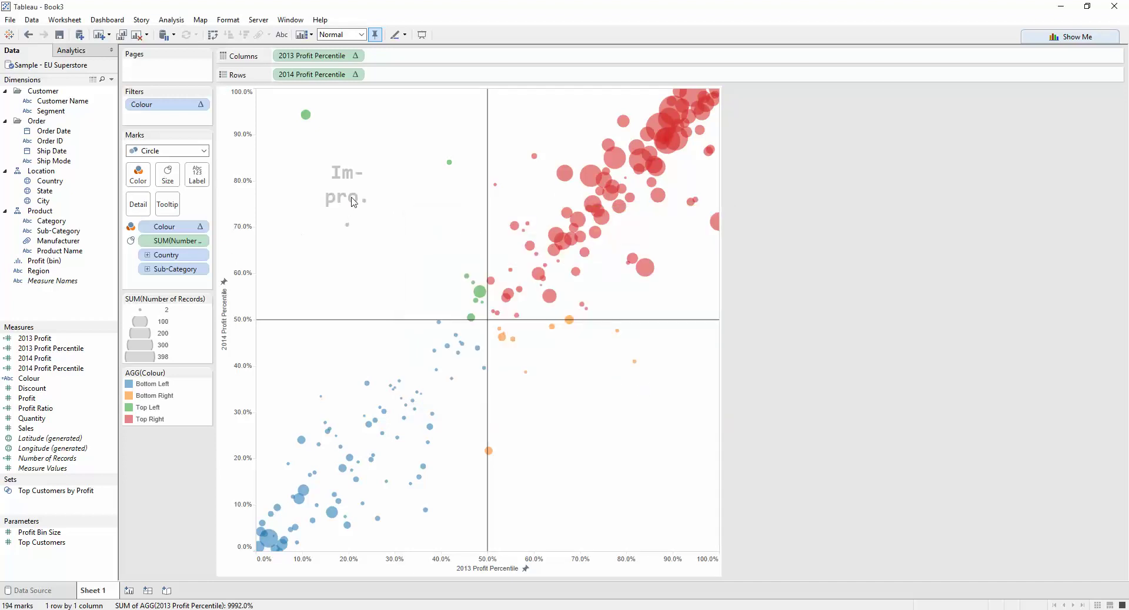
{"action": "left_click", "coordinate": [354, 203]}
{"action": "mouse_move", "coordinate": [376, 183]}
{"action": "left_mouse_down"}
{"action": "mouse_move", "coordinate": [451, 184]}
{"action": "mouse_move", "coordinate": [387, 209]}
{"action": "left_mouse_up"}
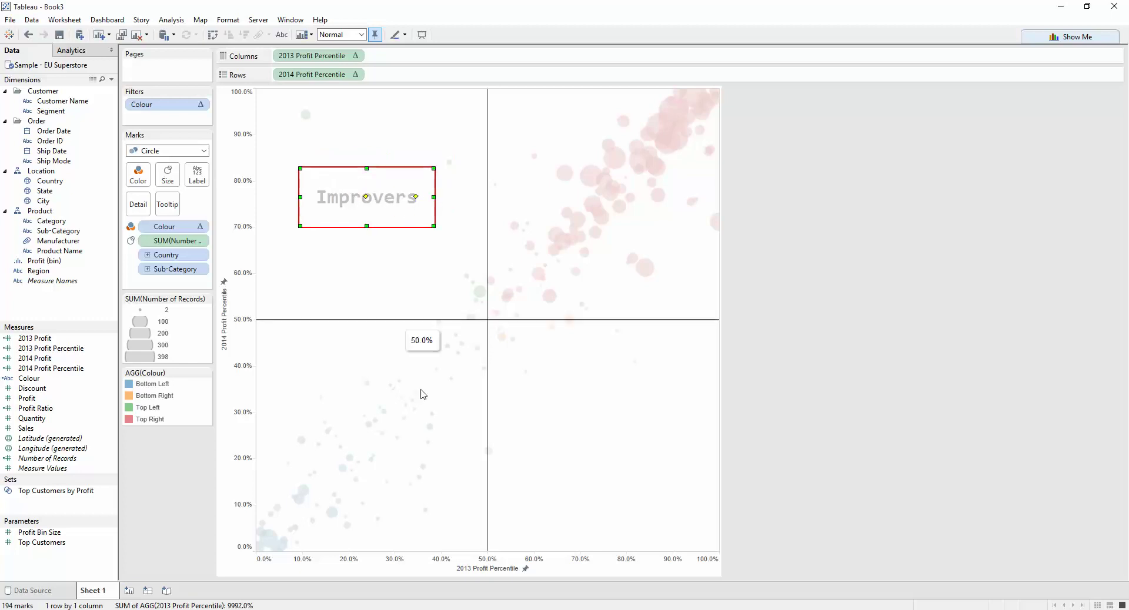
Step: Add a 'Need Some Work' area annotation in the bottom-left quadrant
{"action": "right_click", "coordinate": [350, 436]}
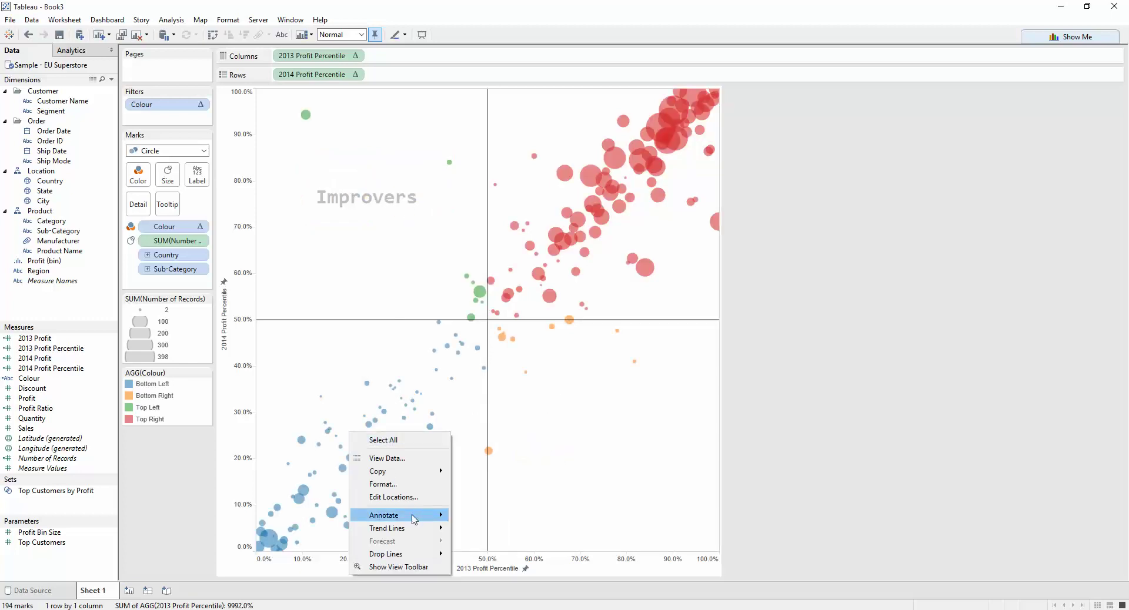
{"action": "mouse_move", "coordinate": [414, 516]}
{"action": "left_click", "coordinate": [476, 543]}
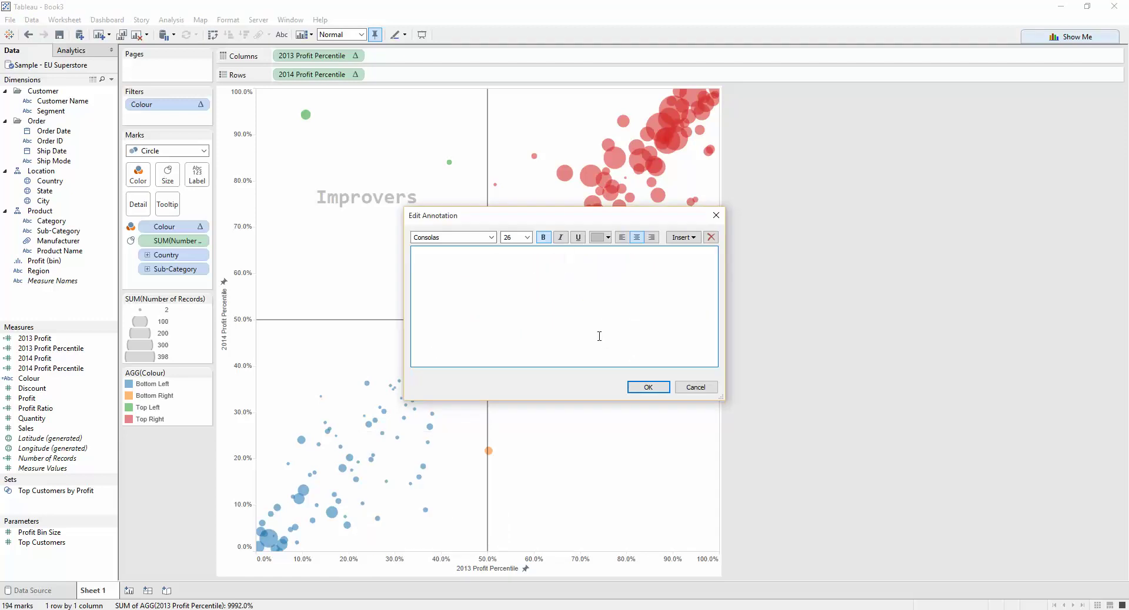
{"action": "type", "text": "F"}
{"action": "key", "text": "BackSpace"}
{"action": "type", "text": "Need some work"}
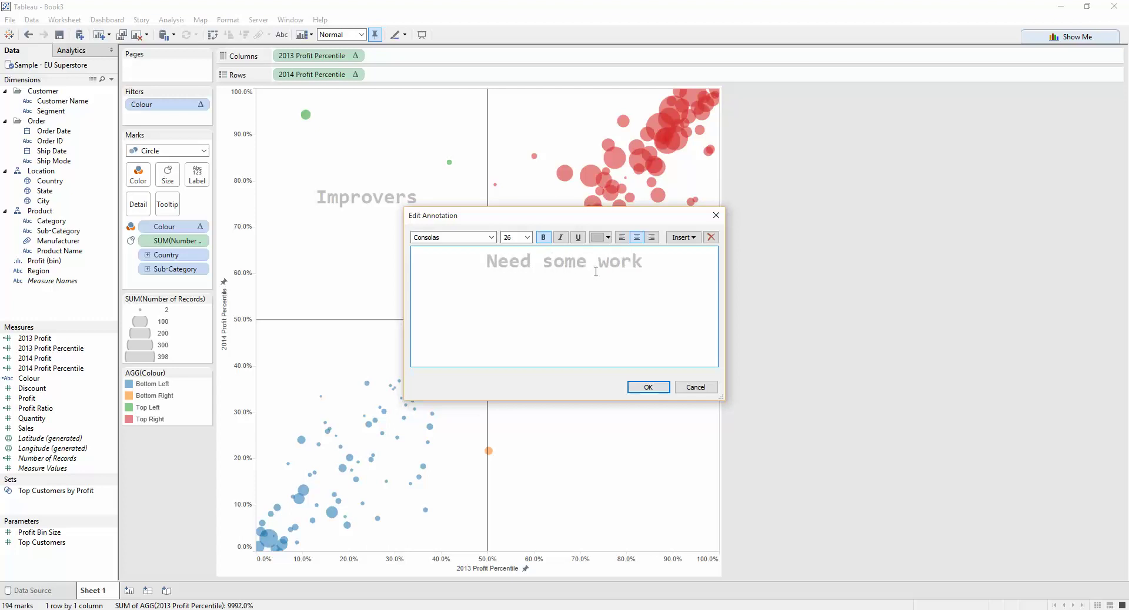
{"action": "key", "text": "Left"}
{"action": "key", "text": "Left"}
{"action": "key", "text": "Left"}
{"action": "key", "text": "Left"}
{"action": "key", "text": "Left"}
{"action": "key", "text": "Left"}
{"action": "key", "text": "Left"}
{"action": "key", "text": "Left"}
{"action": "key", "text": "Left"}
{"action": "key", "text": "Left"}
{"action": "key", "text": "BackSpace"}
{"action": "type", "text": "S"}
{"action": "left_click", "coordinate": [648, 387]}
Step: Widen the Need Some Work label box so the text fits on two lines
{"action": "left_click", "coordinate": [352, 432]}
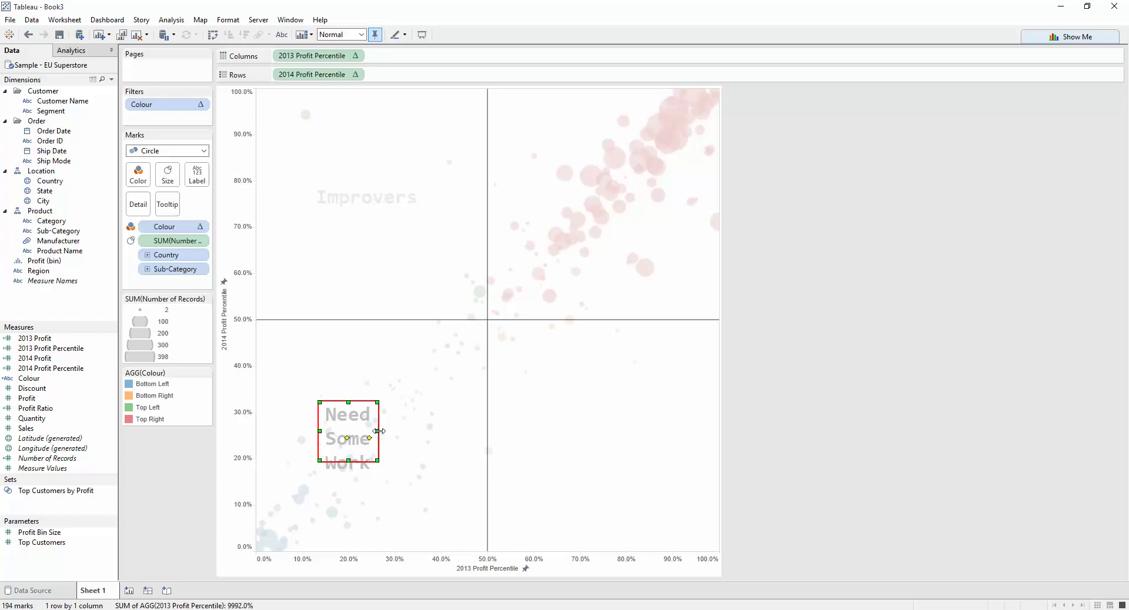
{"action": "mouse_move", "coordinate": [377, 431]}
{"action": "left_mouse_down"}
{"action": "mouse_move", "coordinate": [467, 432]}
{"action": "mouse_move", "coordinate": [401, 437]}
{"action": "left_mouse_up"}
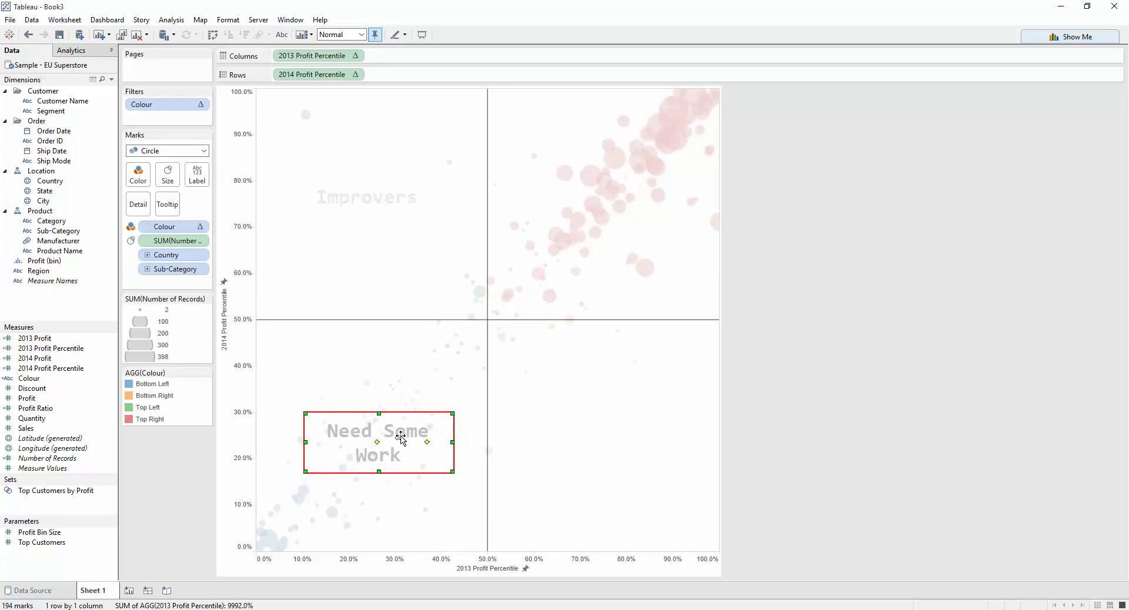
{"action": "right_click", "coordinate": [607, 414]}
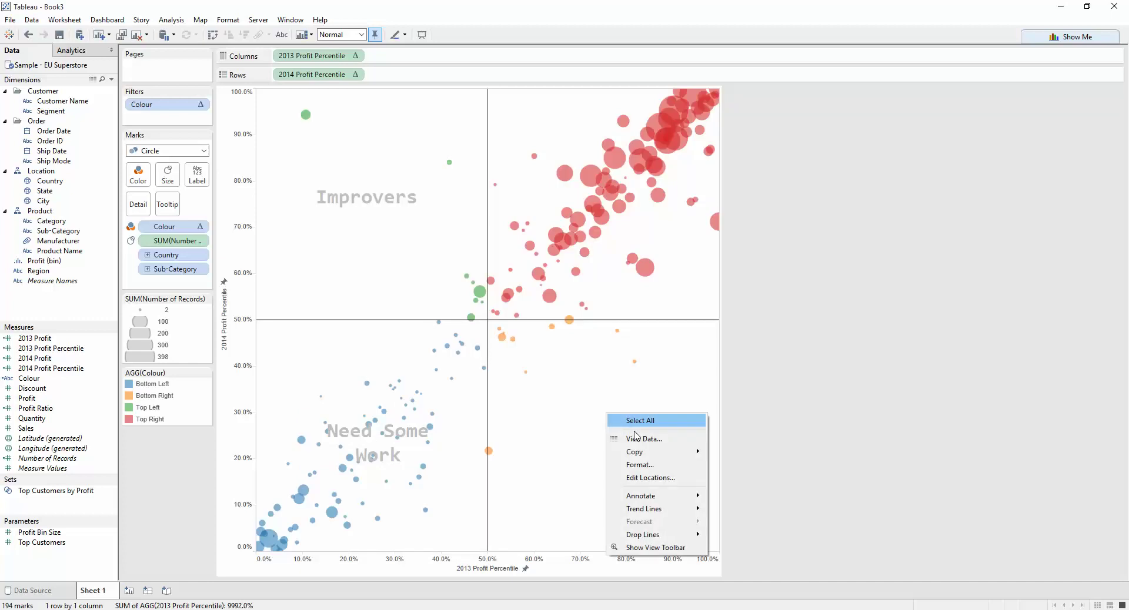
Step: Clear the pasted formula text from the stray annotation and discard it without adding
{"action": "mouse_move", "coordinate": [670, 499]}
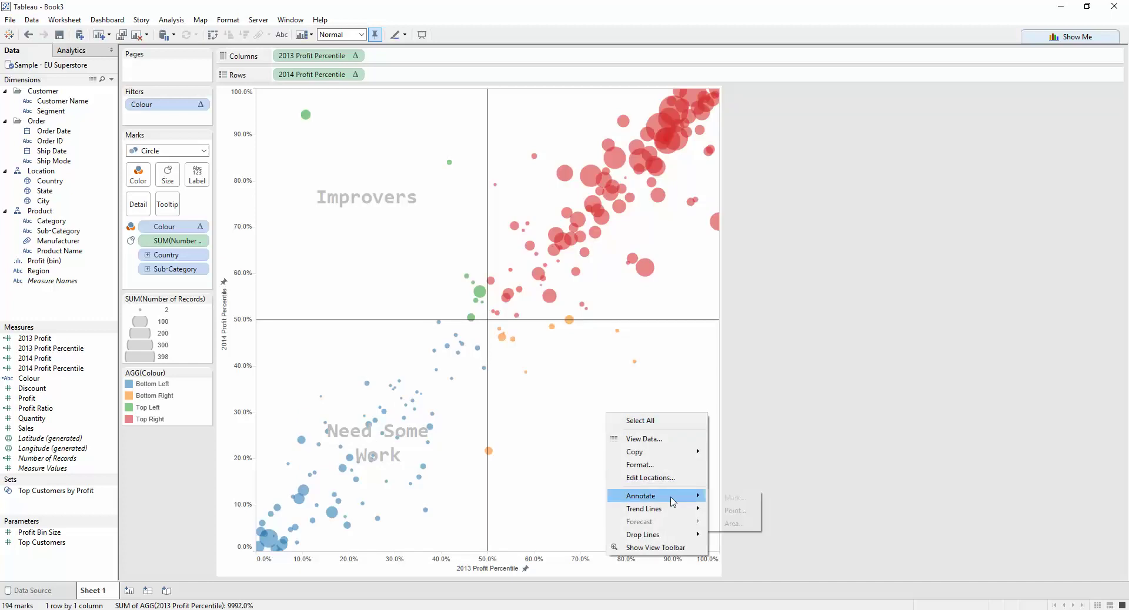
{"action": "left_click", "coordinate": [732, 523]}
{"action": "type", "text": "elseif [2013 Profit Percentile]<=0.5 and [2014 Profit Percentile]>0.5 then 'Top Left'"}
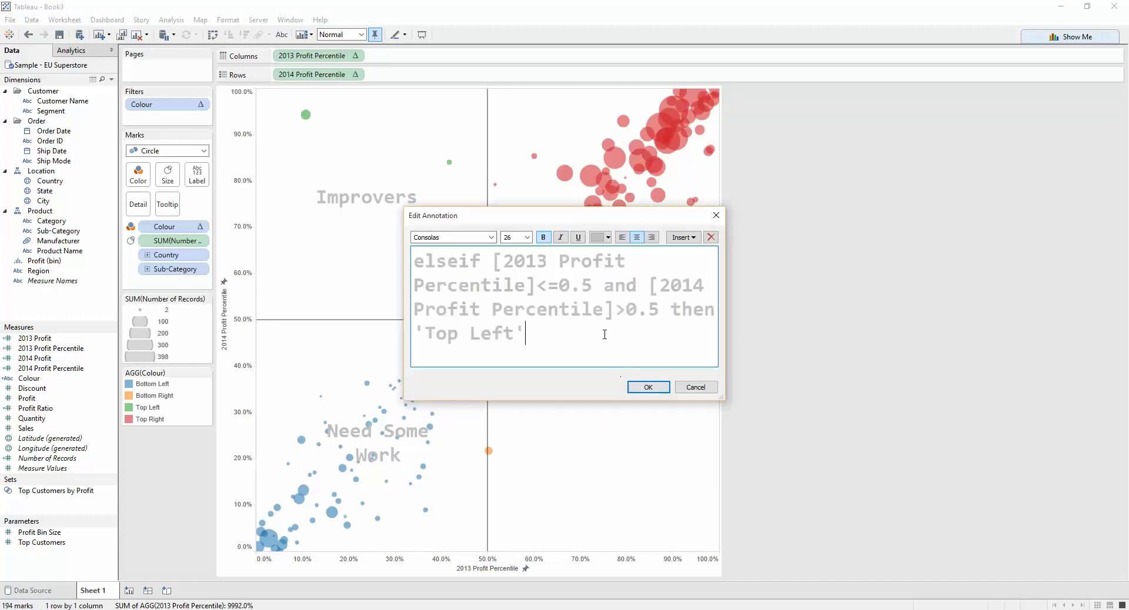
{"action": "key", "text": "ctrl+z"}
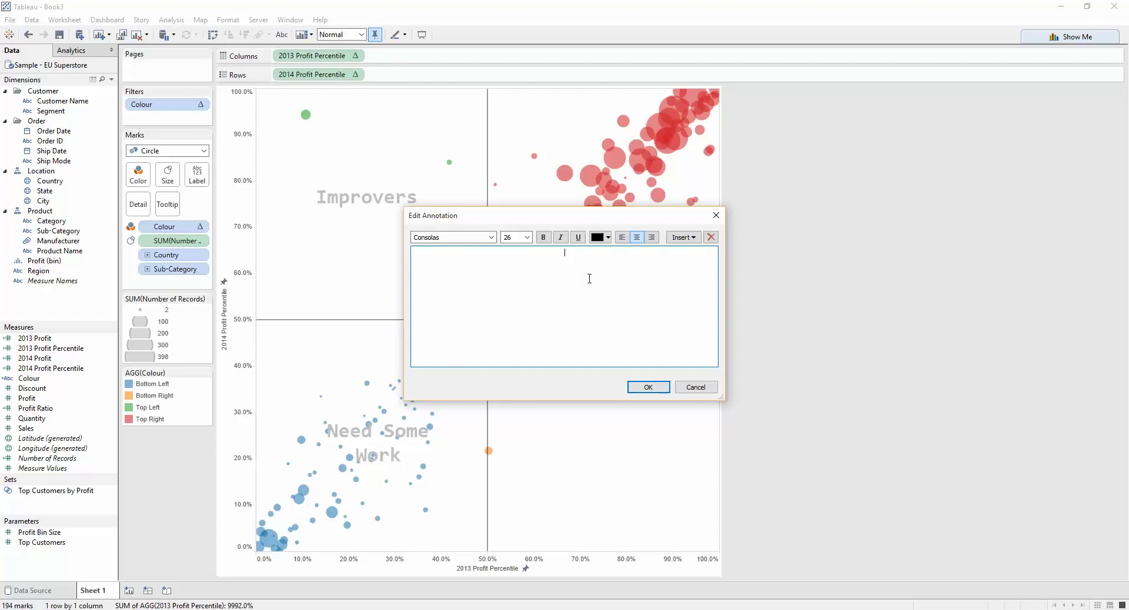
{"action": "type", "text": "elseif [2013 Profit Percentile]<=0.5 and [2014 Profit Percentile]>0.5 then 'Top Left'"}
{"action": "key", "text": "ctrl+a"}
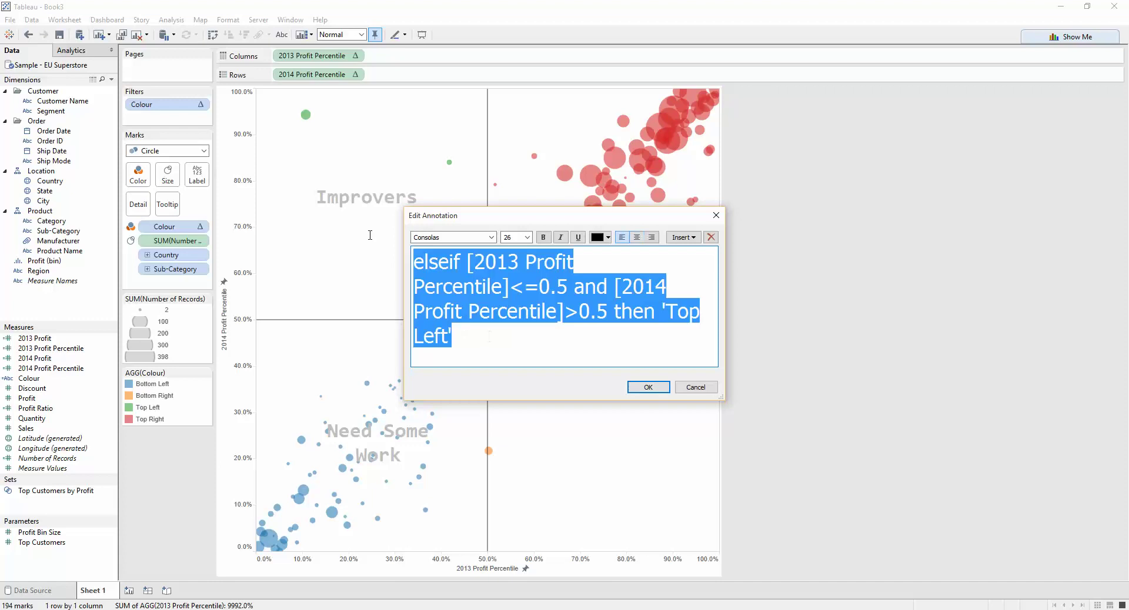
{"action": "key", "text": "BackSpace"}
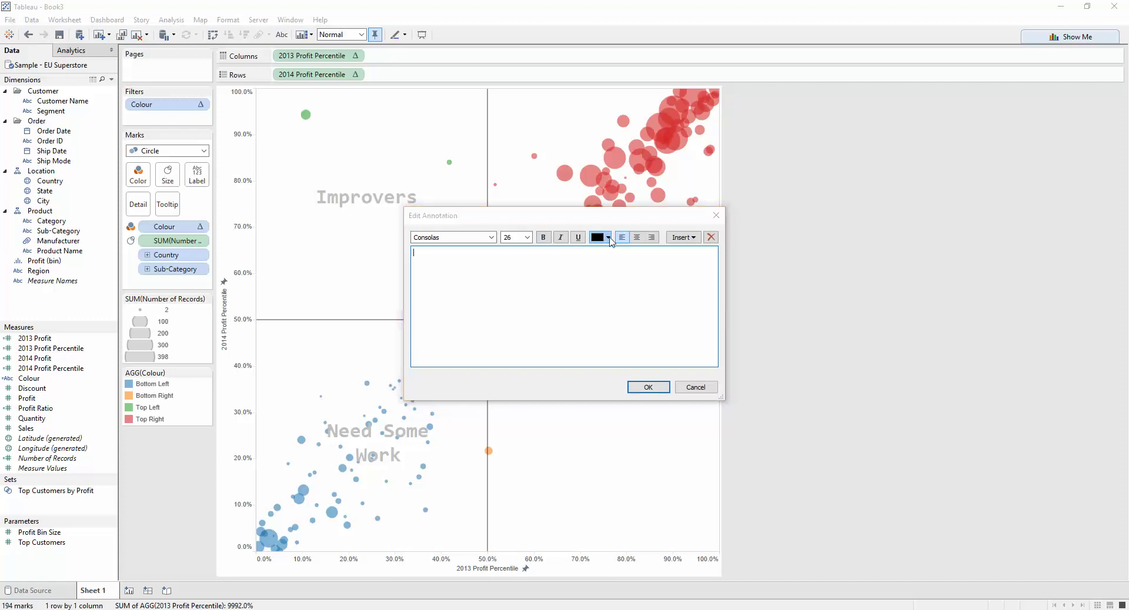
{"action": "left_click", "coordinate": [598, 239]}
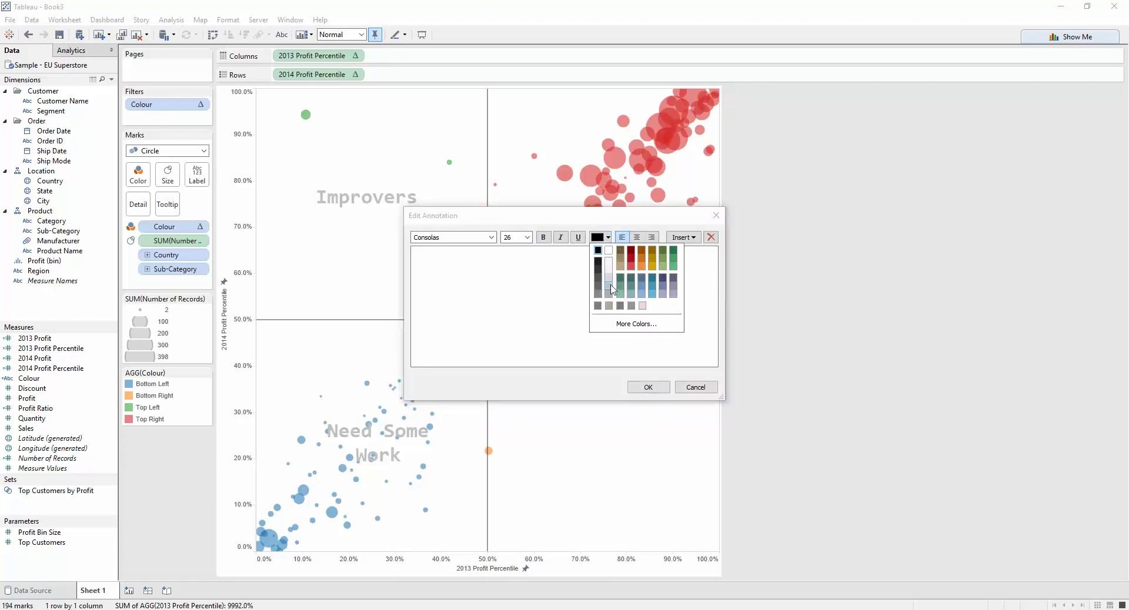
{"action": "left_click", "coordinate": [694, 386]}
{"action": "left_click", "coordinate": [695, 387]}
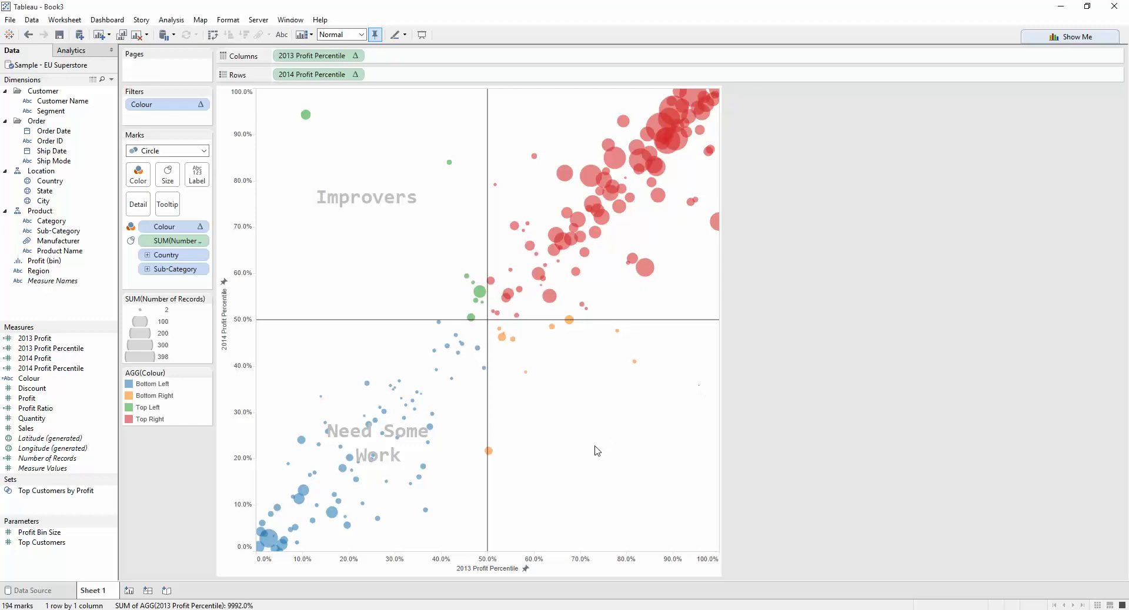
Step: Add a 'Declining' point annotation bottom-right and widen it to fit on one line
{"action": "right_click", "coordinate": [595, 447]}
{"action": "mouse_move", "coordinate": [658, 530]}
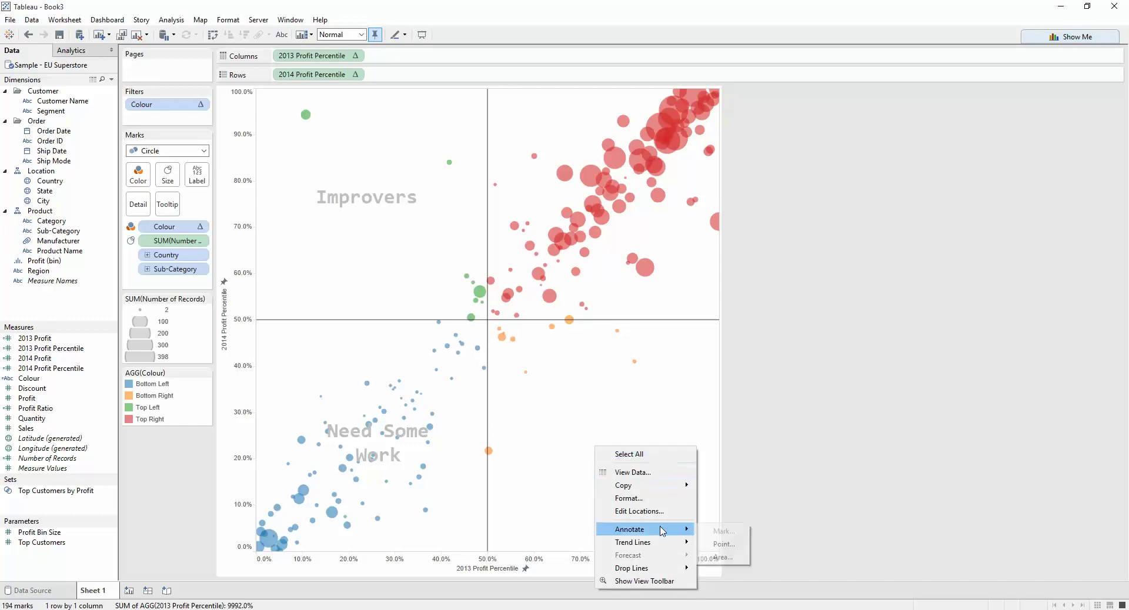
{"action": "left_click", "coordinate": [731, 550]}
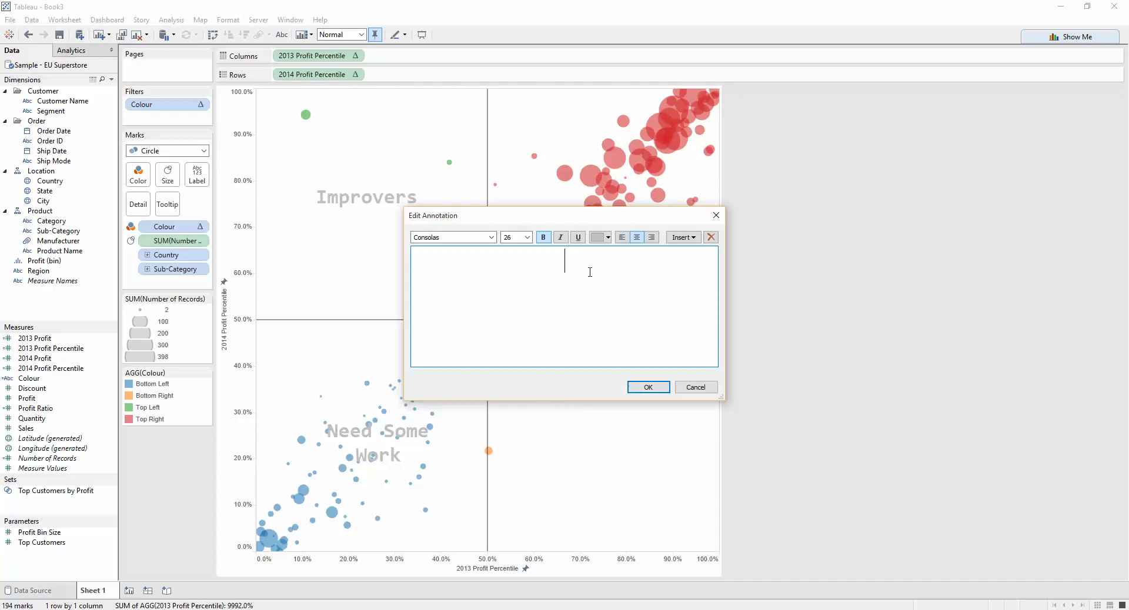
{"action": "type", "text": "Declining"}
{"action": "left_click", "coordinate": [646, 386]}
{"action": "left_click", "coordinate": [603, 470]}
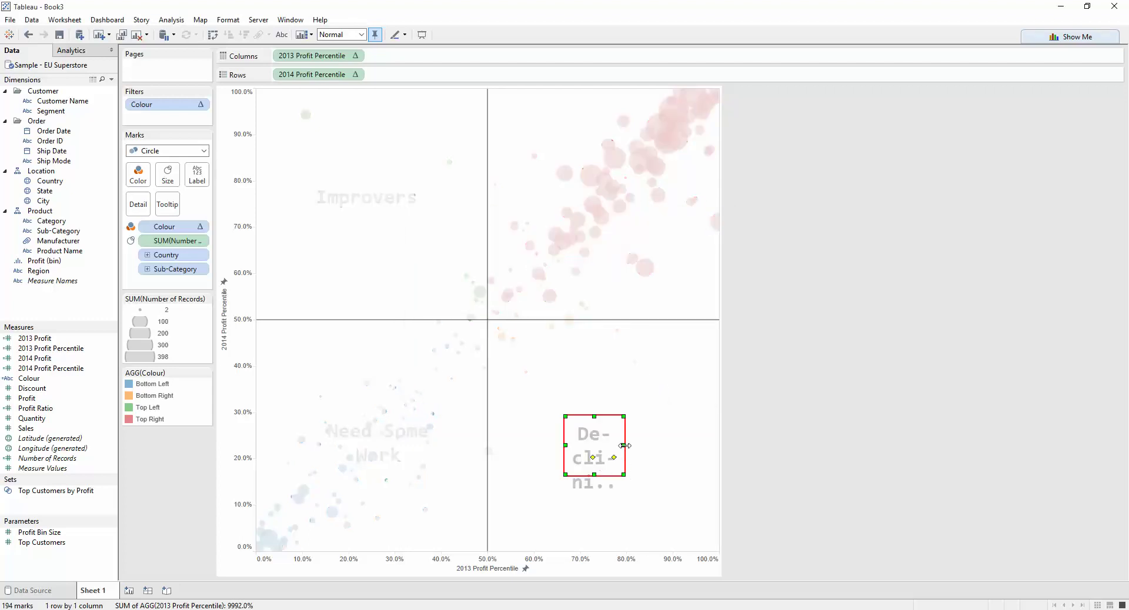
{"action": "mouse_move", "coordinate": [623, 446]}
{"action": "left_mouse_down"}
{"action": "mouse_move", "coordinate": [713, 445]}
{"action": "mouse_move", "coordinate": [638, 445]}
{"action": "left_mouse_up"}
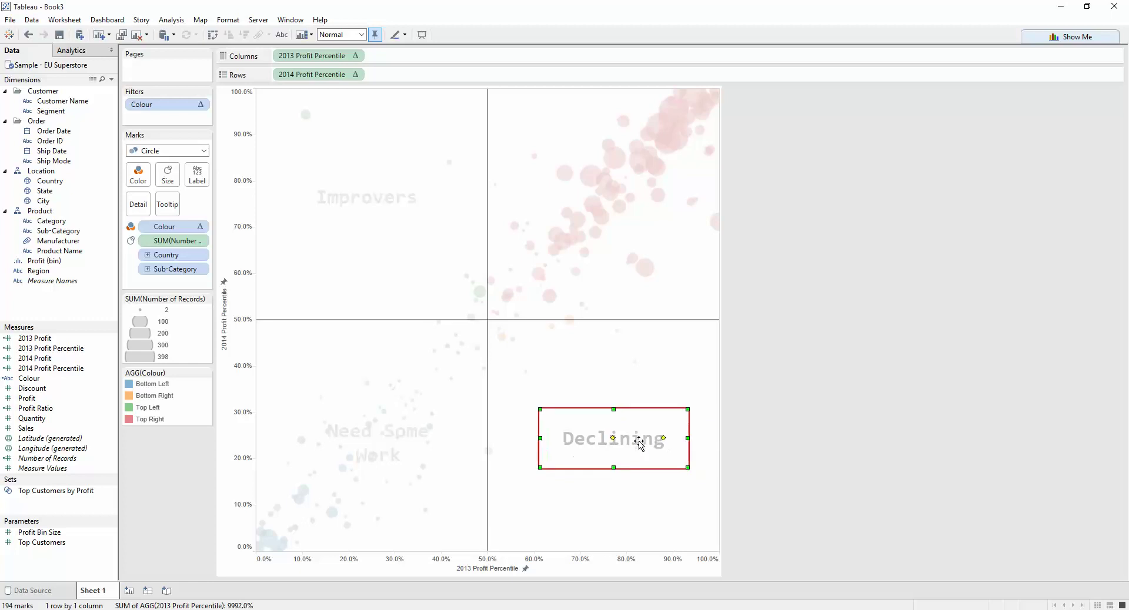
Step: Add a 'Leaders' text annotation in the top-right quadrant of the chart
{"action": "left_click", "coordinate": [651, 241]}
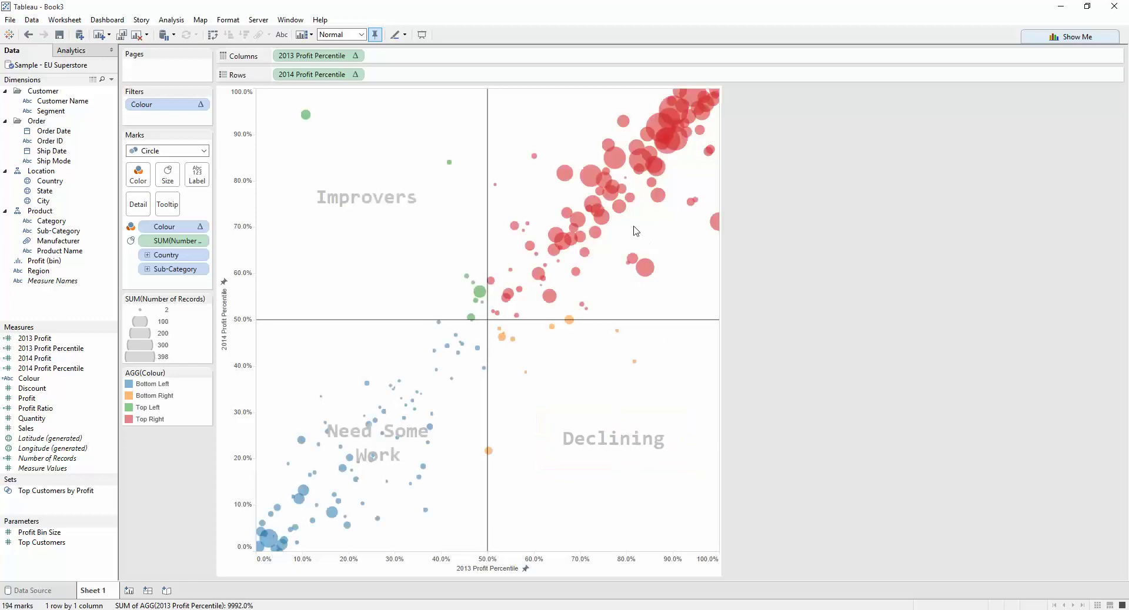
{"action": "right_click", "coordinate": [634, 227]}
{"action": "mouse_move", "coordinate": [690, 311]}
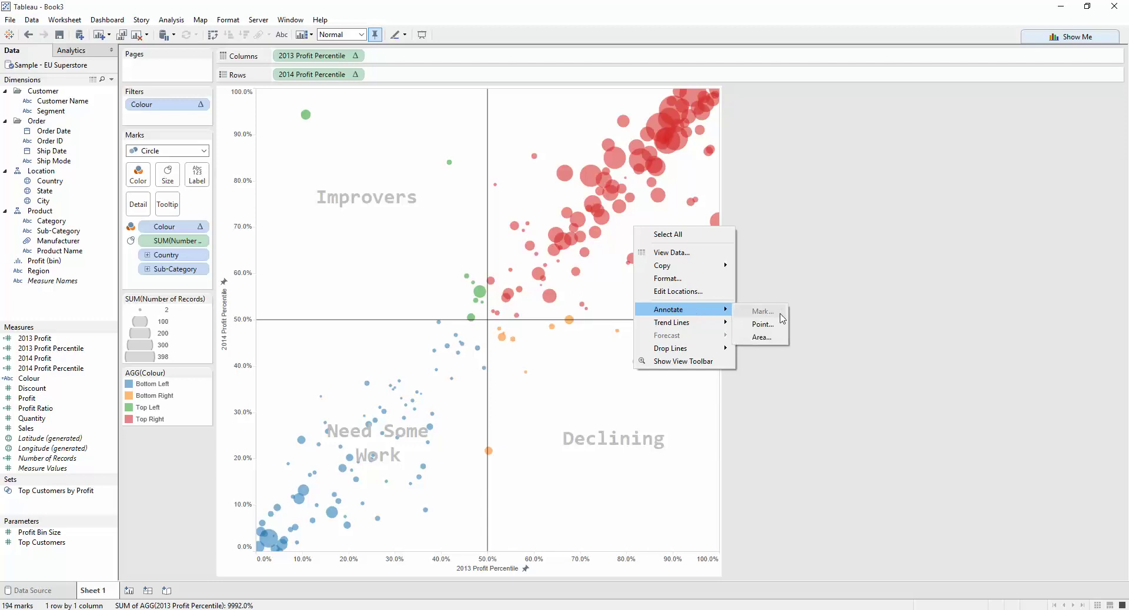
{"action": "left_click", "coordinate": [760, 337]}
{"action": "type", "text": "Leaders"}
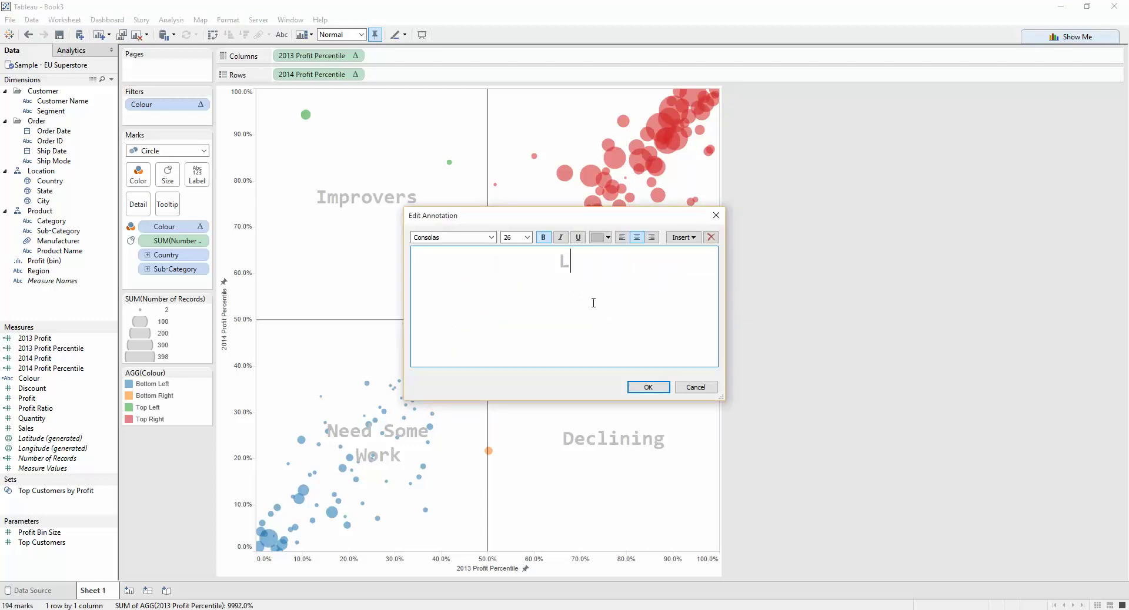
{"action": "left_click", "coordinate": [656, 382]}
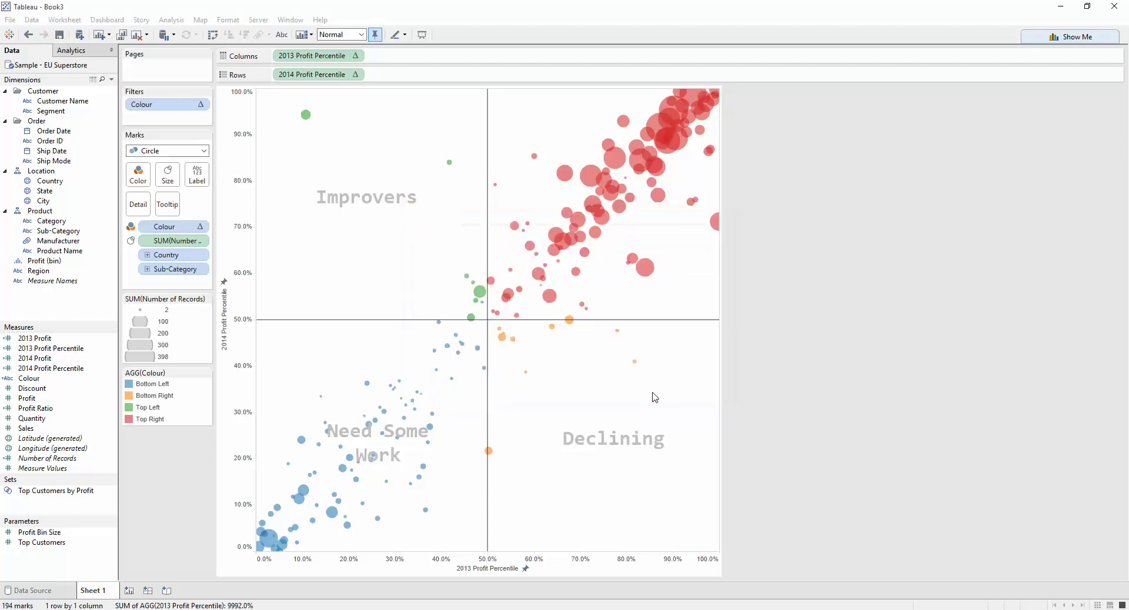
Step: Widen the Leaders label so it shows fully and move it up within the quadrant
{"action": "left_click", "coordinate": [630, 228]}
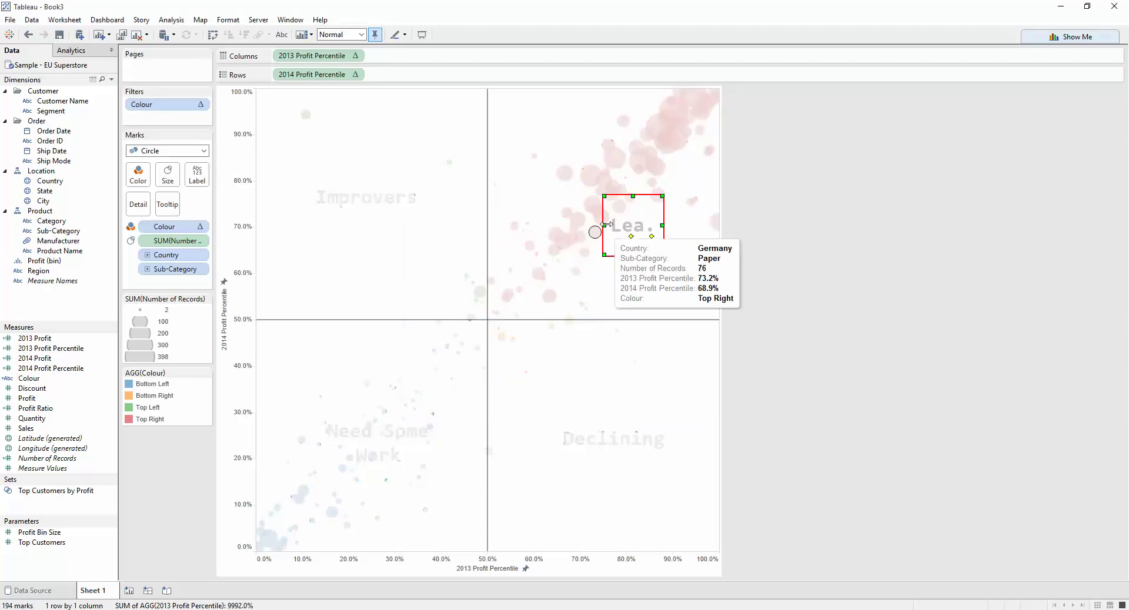
{"action": "left_click_drag", "start_coordinate": [604, 225], "coordinate": [551, 225]}
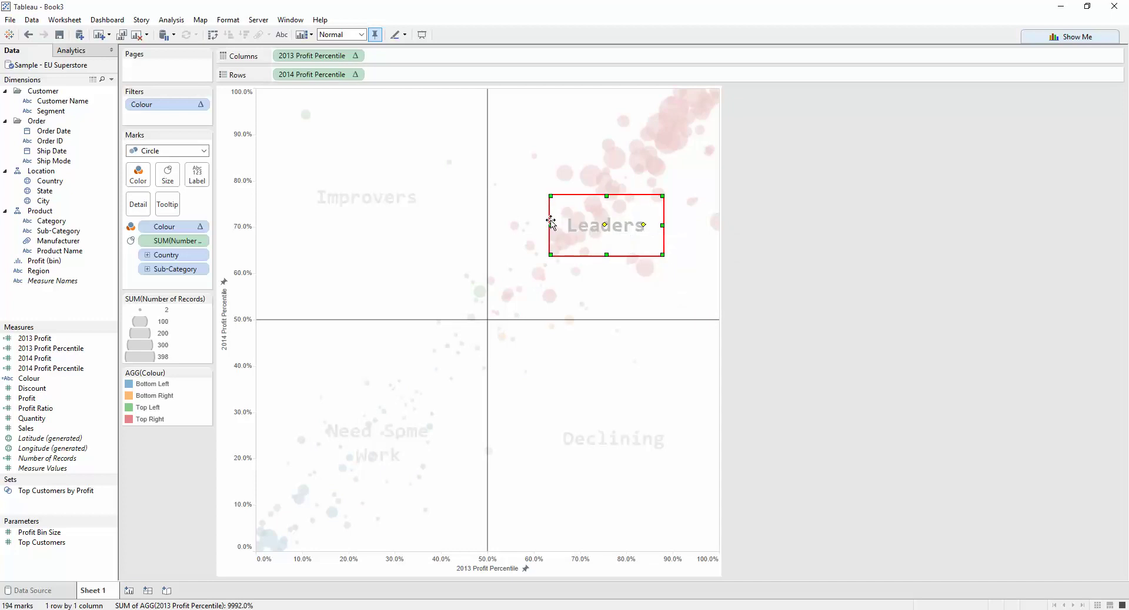
{"action": "left_click_drag", "start_coordinate": [623, 223], "coordinate": [626, 198]}
{"action": "left_click", "coordinate": [776, 232]}
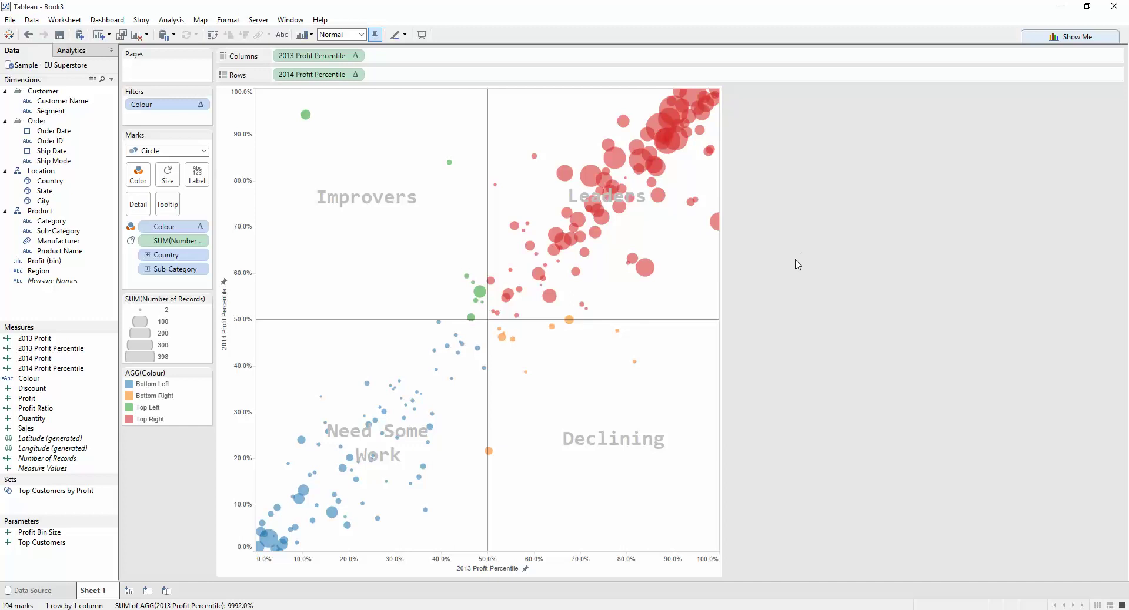
{"action": "mouse_move", "coordinate": [315, 121]}
{"action": "mouse_move", "coordinate": [715, 224]}
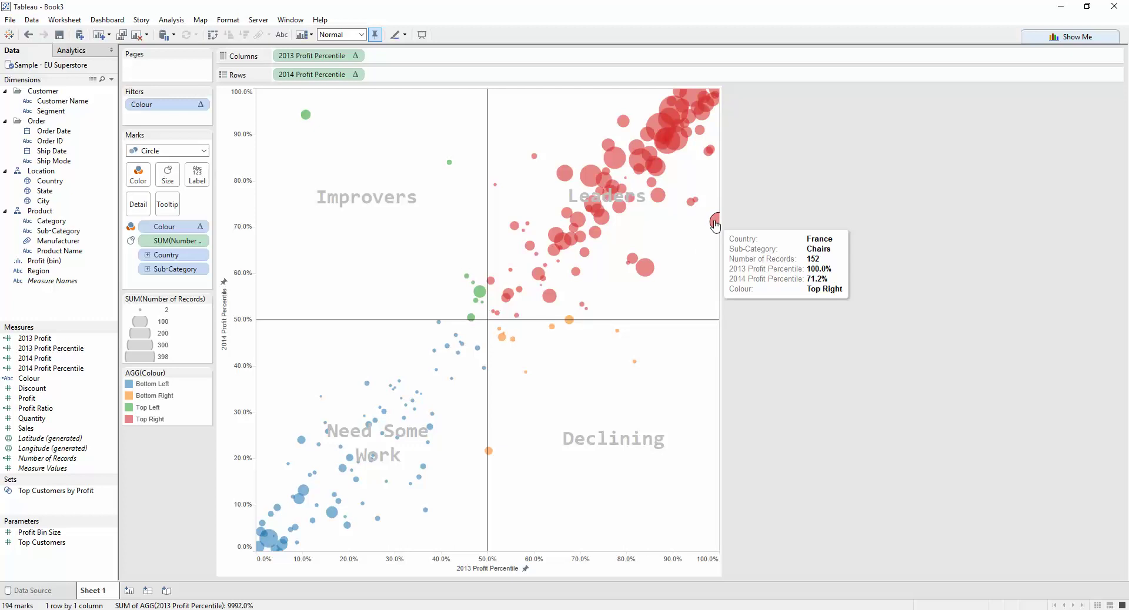